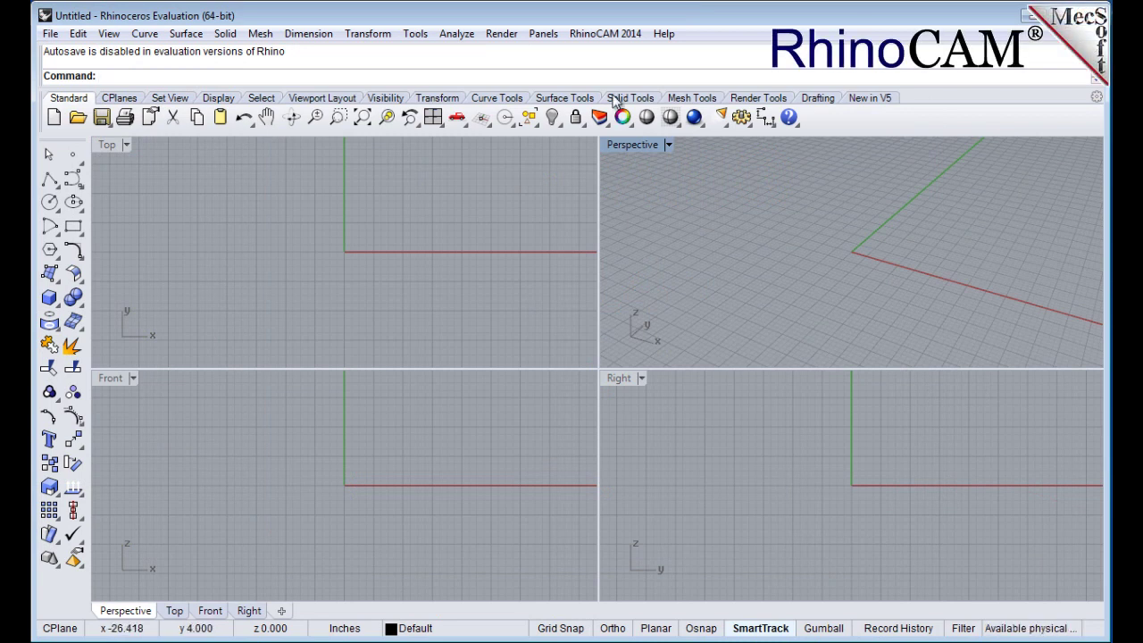
Step: Start the RhinoCAM 2014 TURN module and enlarge the Machining Objects panel
click(606, 33)
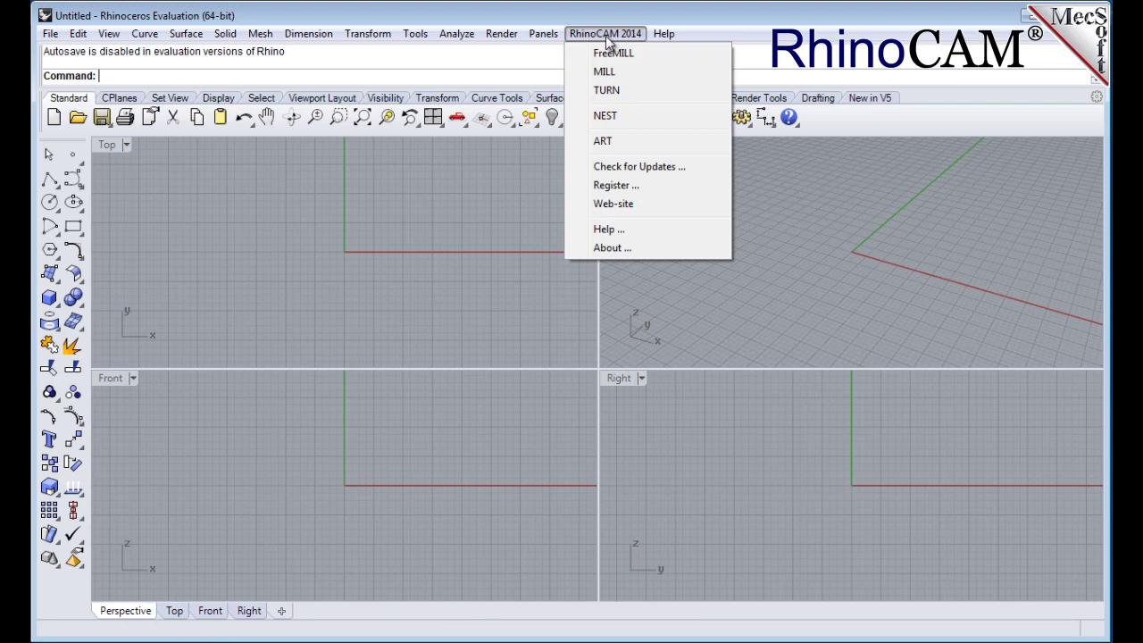
click(589, 90)
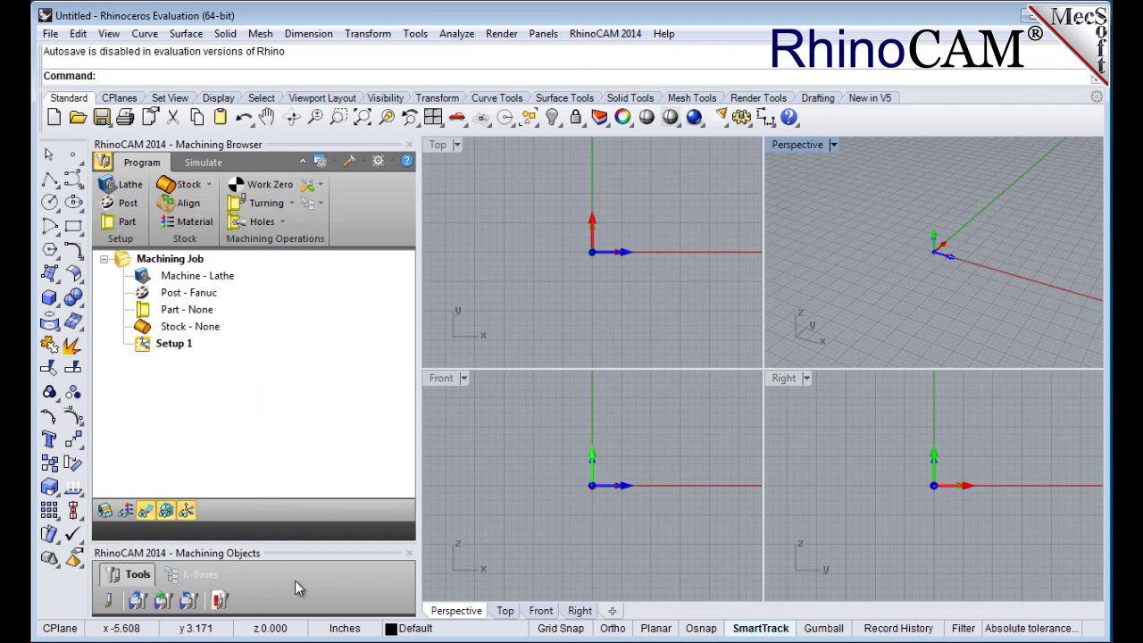
drag(311, 553, 306, 481)
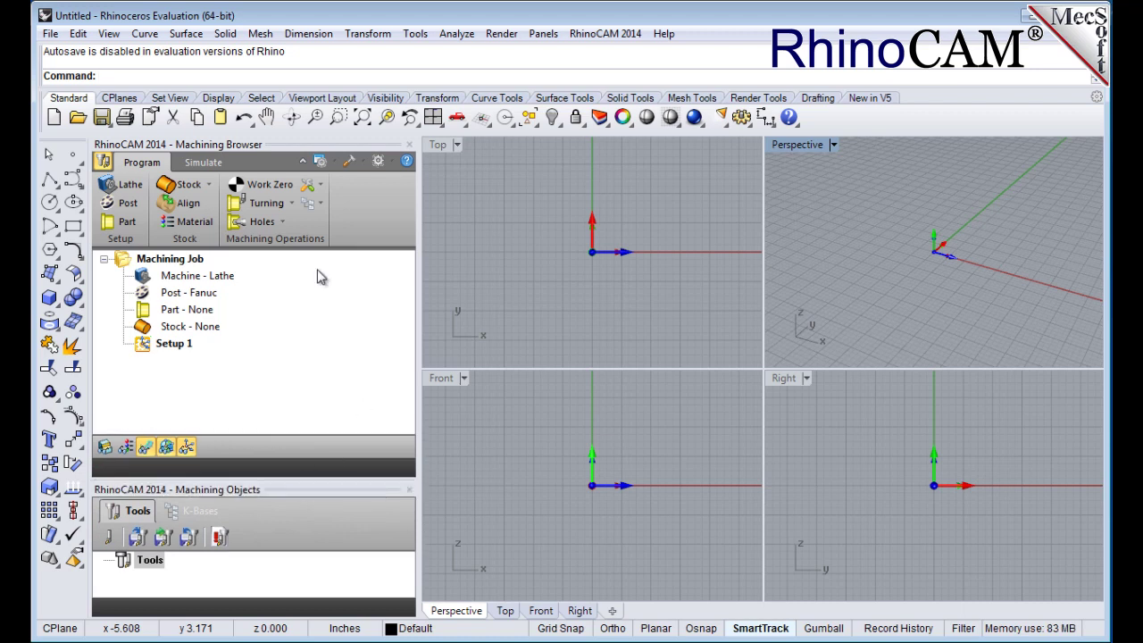
click(50, 33)
Step: Open the TURNQuickStartTutorial model from the QuickStart folder
click(77, 72)
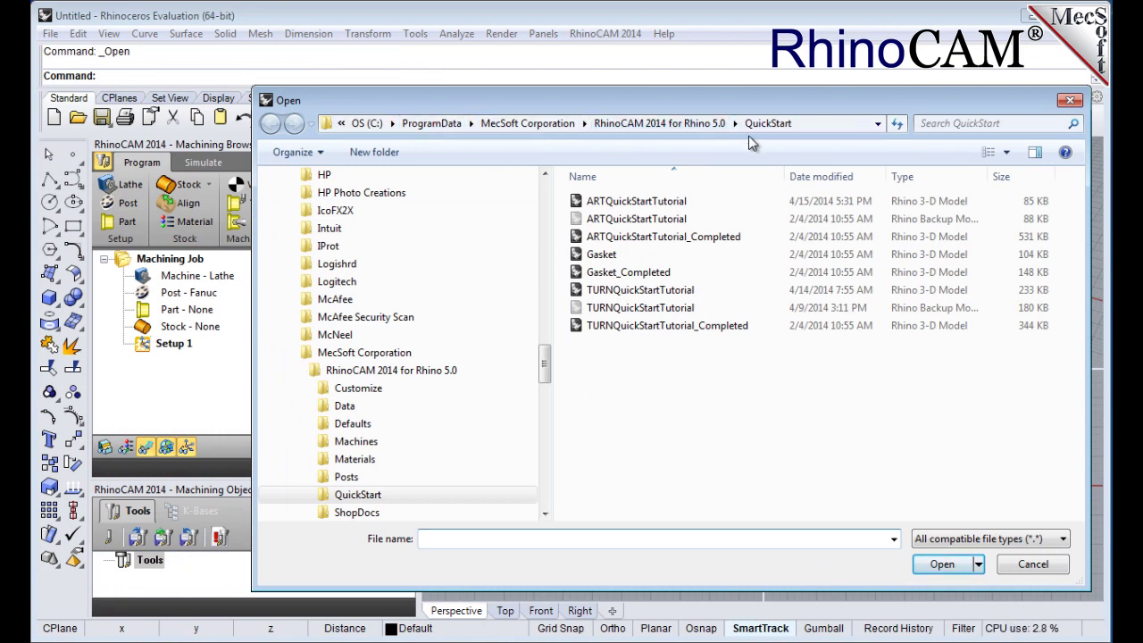
double_click(618, 293)
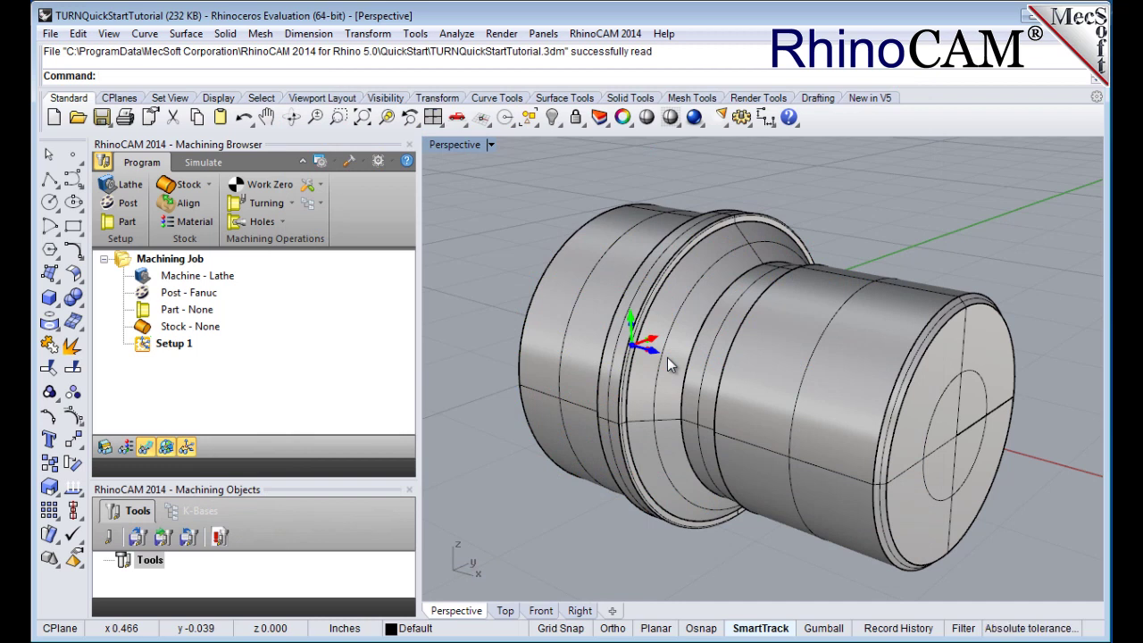
Step: Set the lathe's Maximum RPM to 10000
click(131, 185)
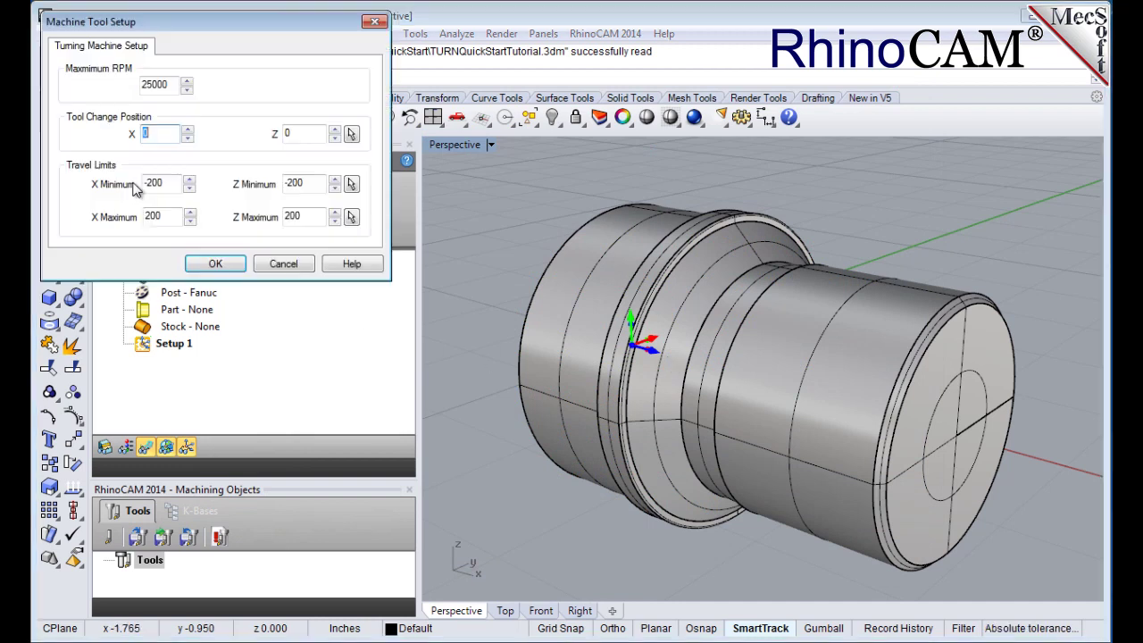
double_click(165, 83)
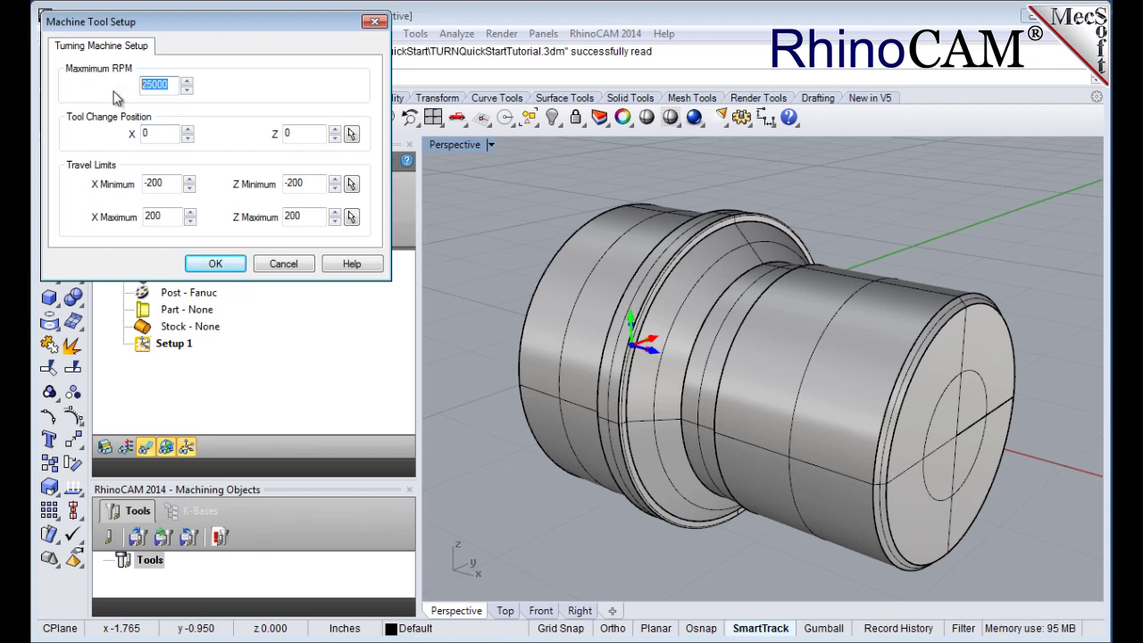
text(10000)
click(215, 264)
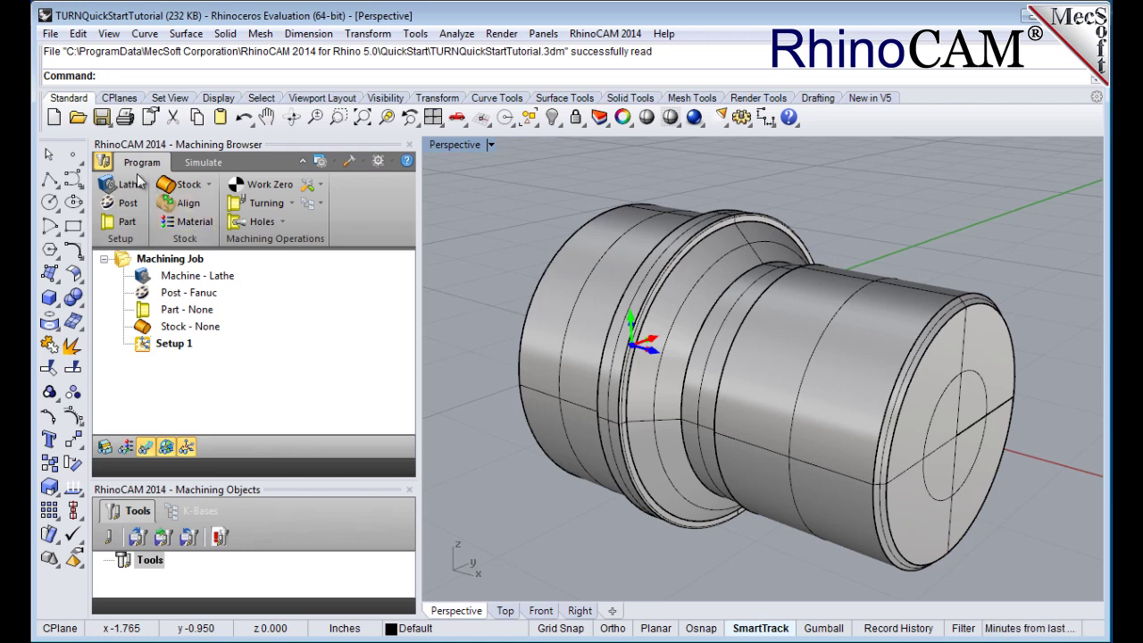
Step: Keep the Fanuc post processor with the .nc output extension
click(135, 205)
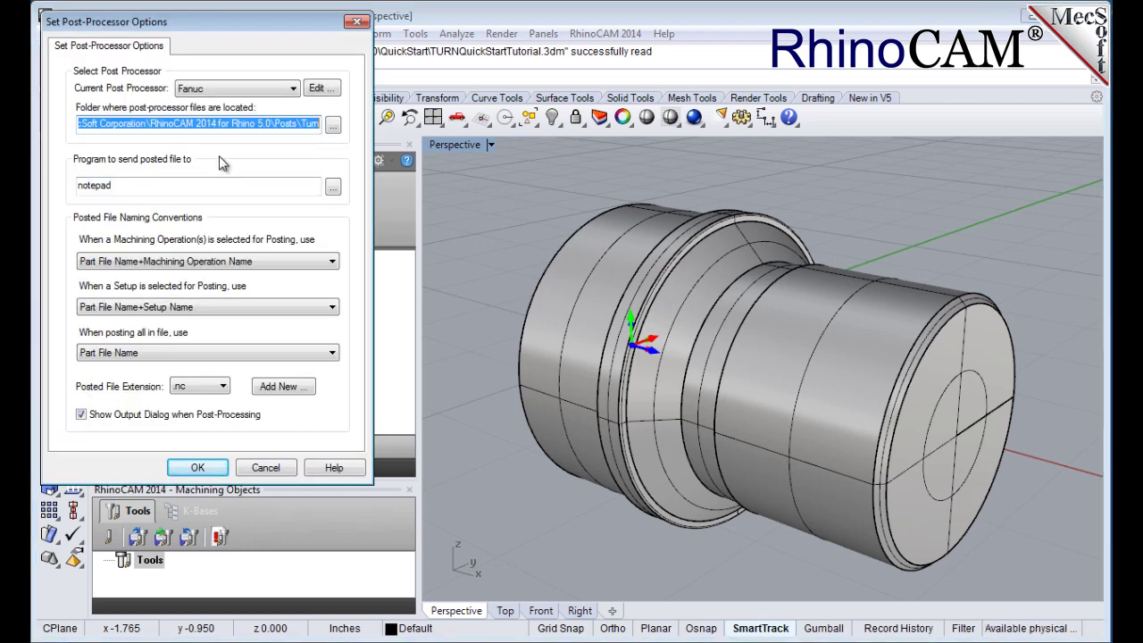
click(216, 92)
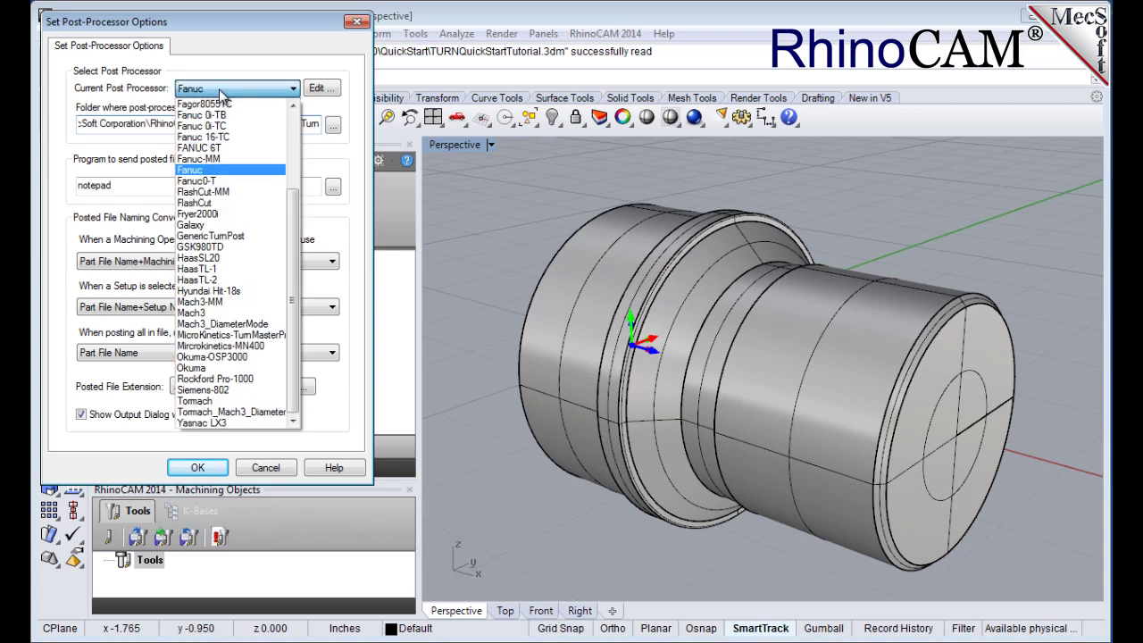
click(223, 170)
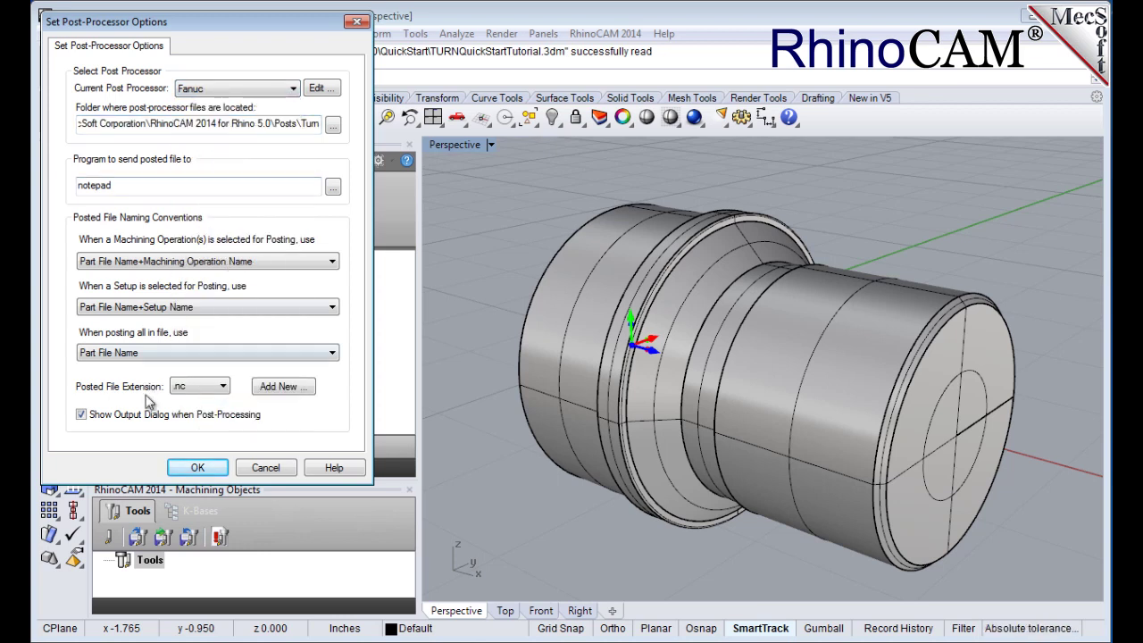
click(223, 387)
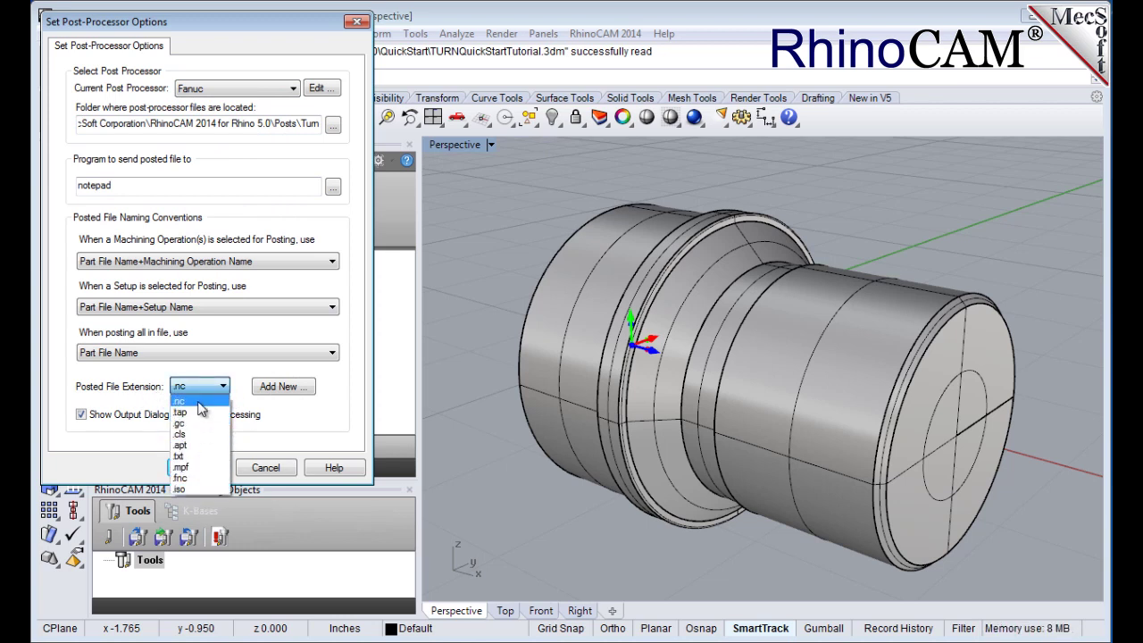
click(199, 402)
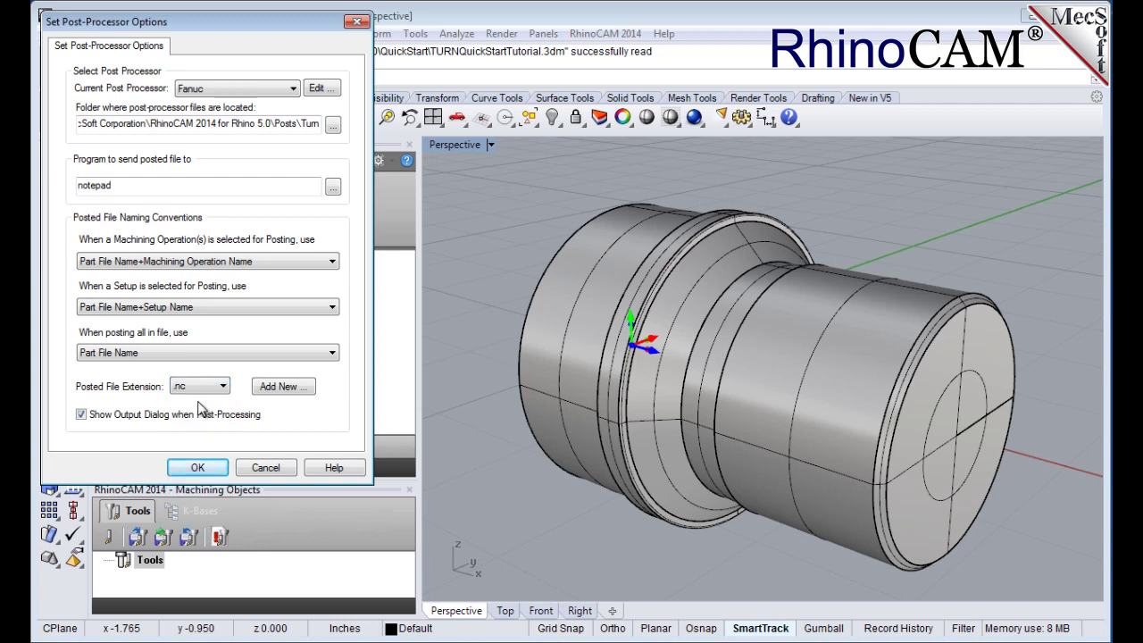
click(203, 470)
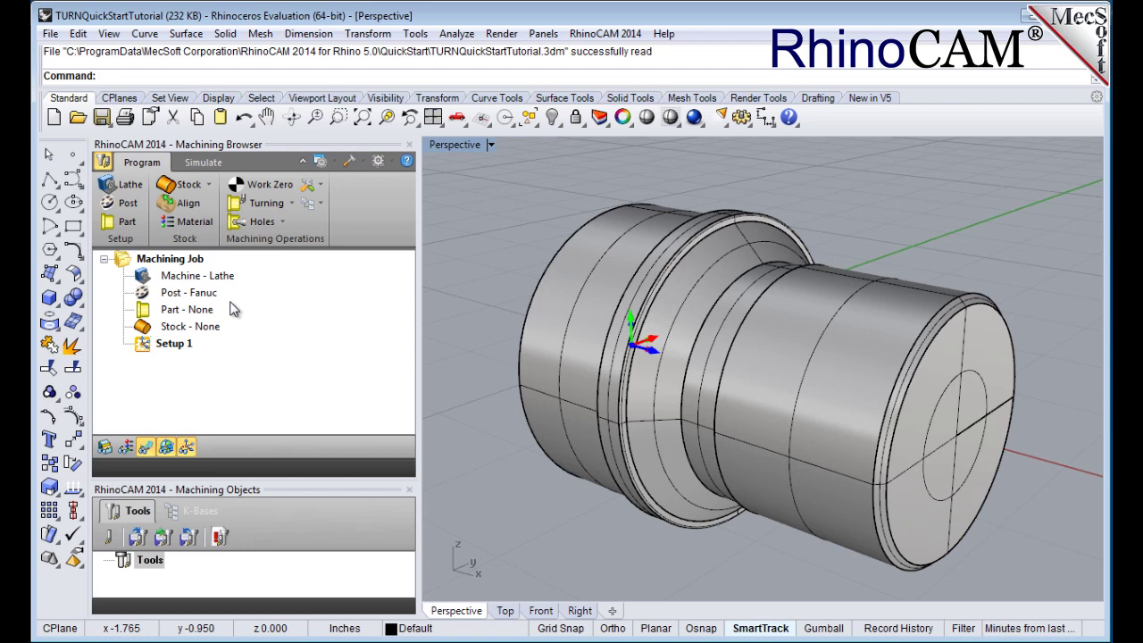
Step: Select the turned model's surface as the part geometry, save it, and inspect it
click(130, 225)
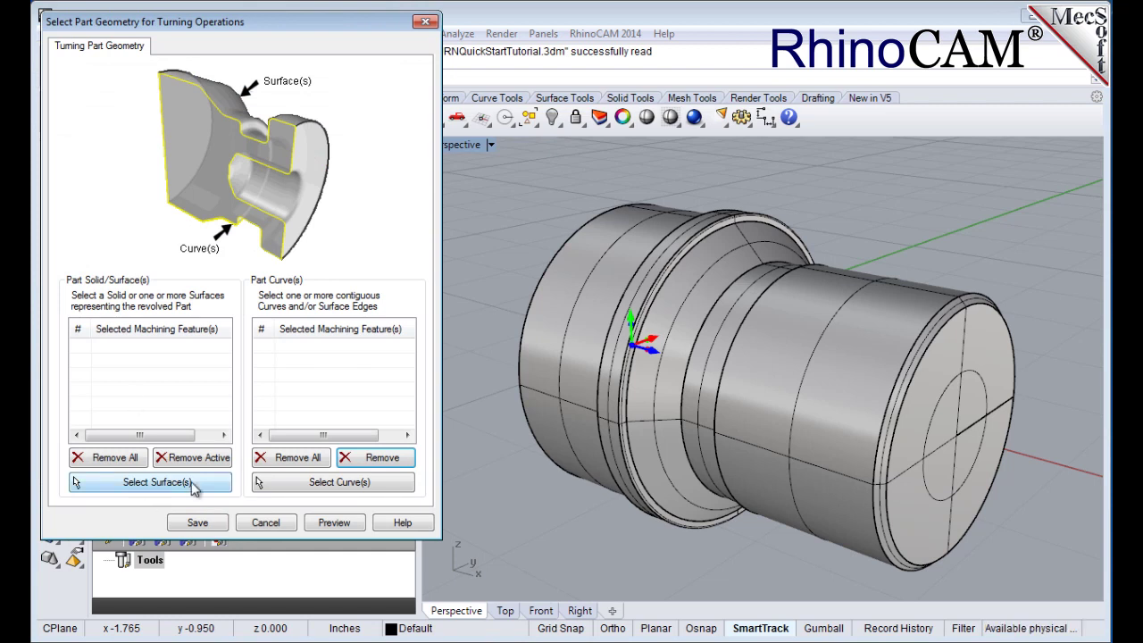
click(156, 482)
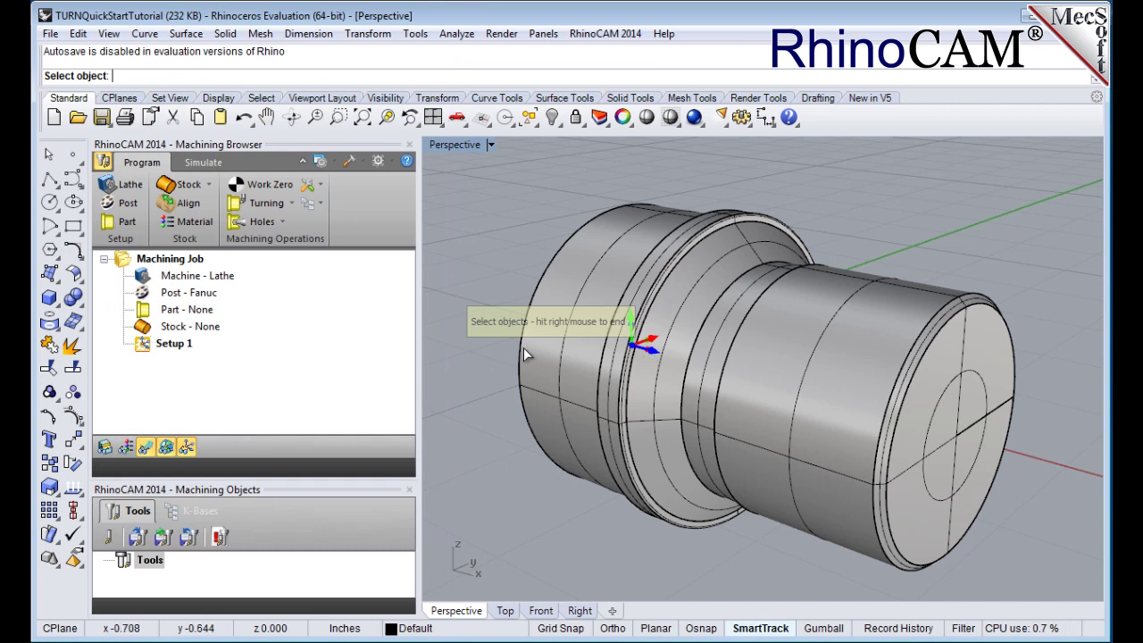
click(733, 283)
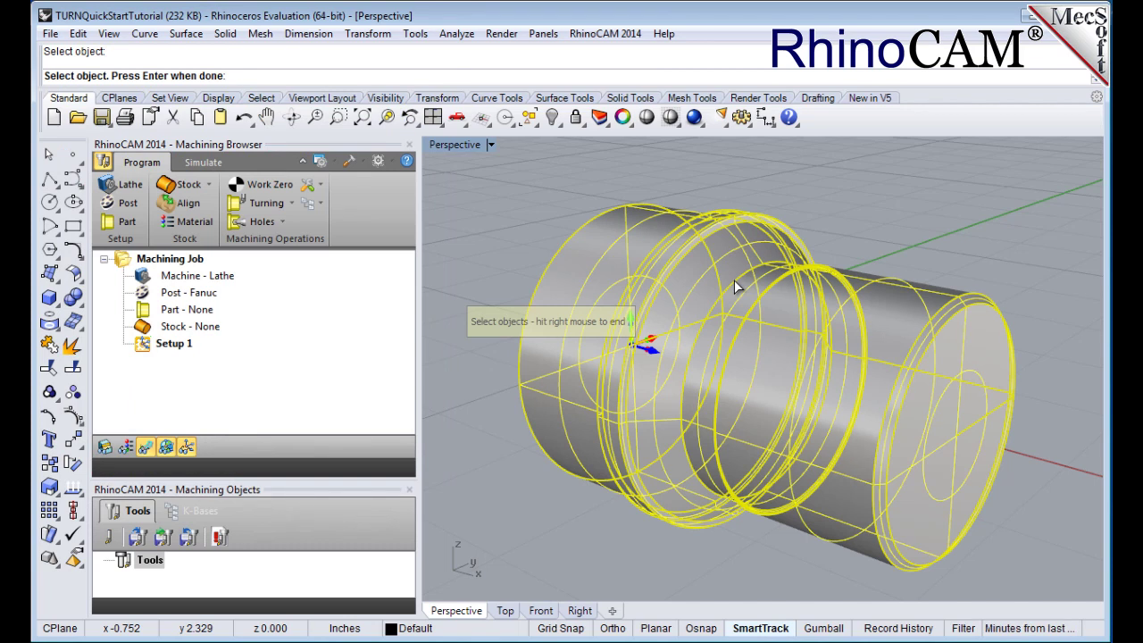
right_click(734, 280)
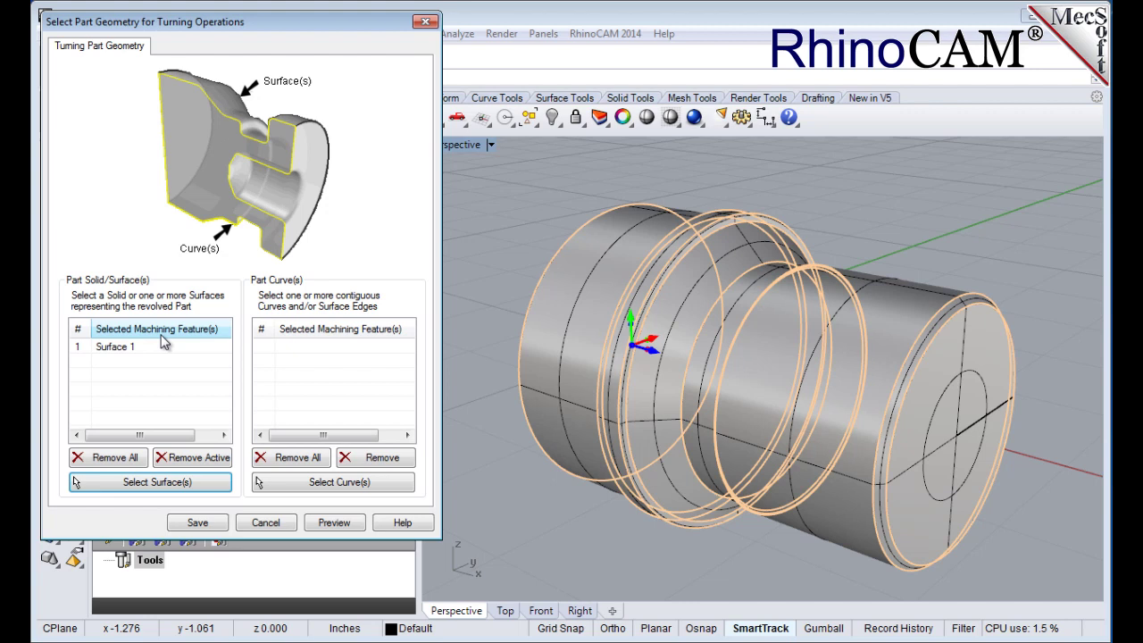
click(198, 522)
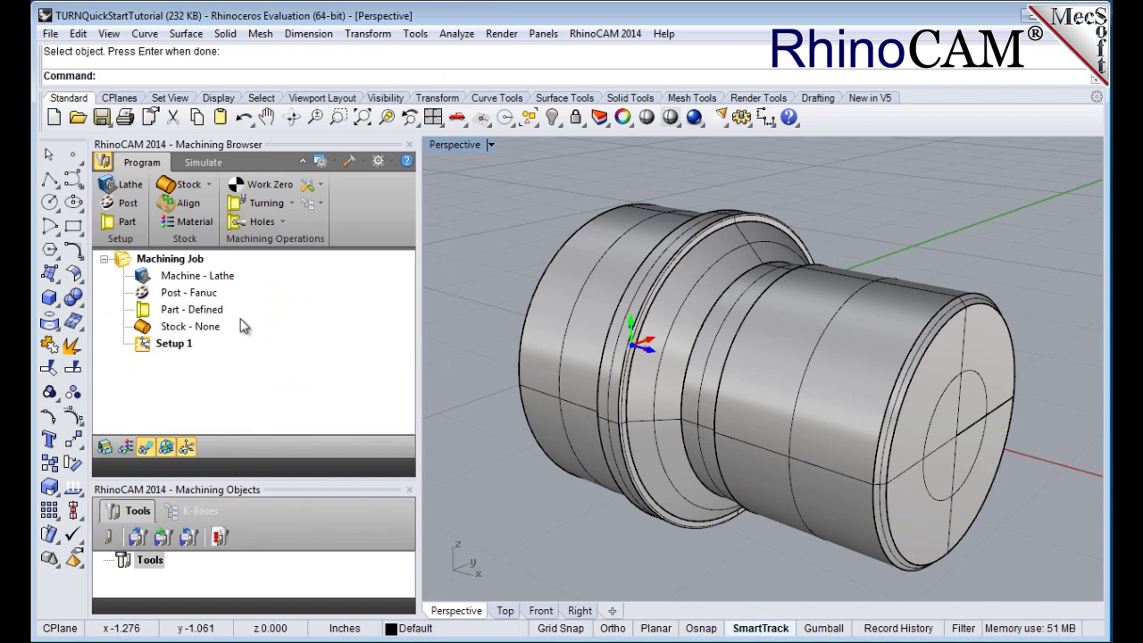
click(215, 313)
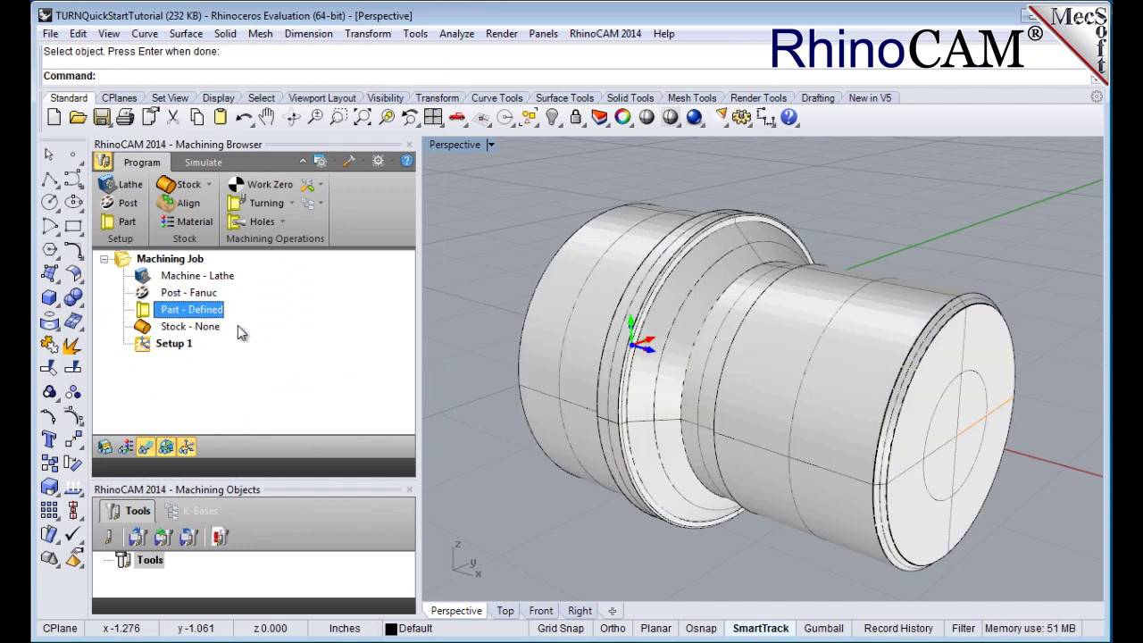
right_drag(1035, 466, 773, 465)
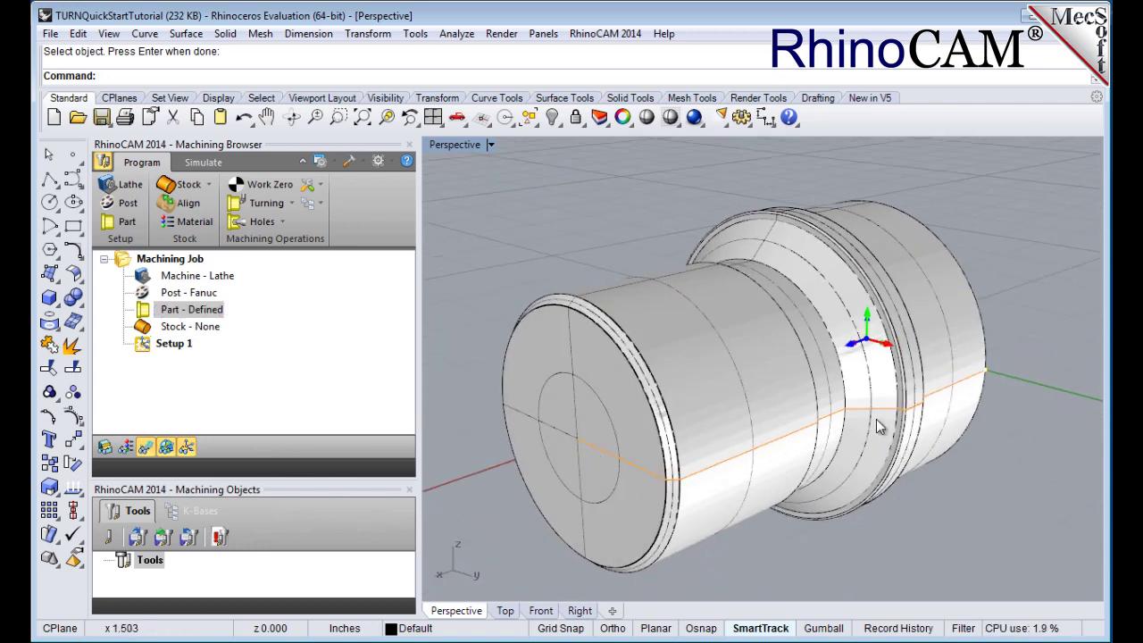
right_drag(483, 471, 752, 493)
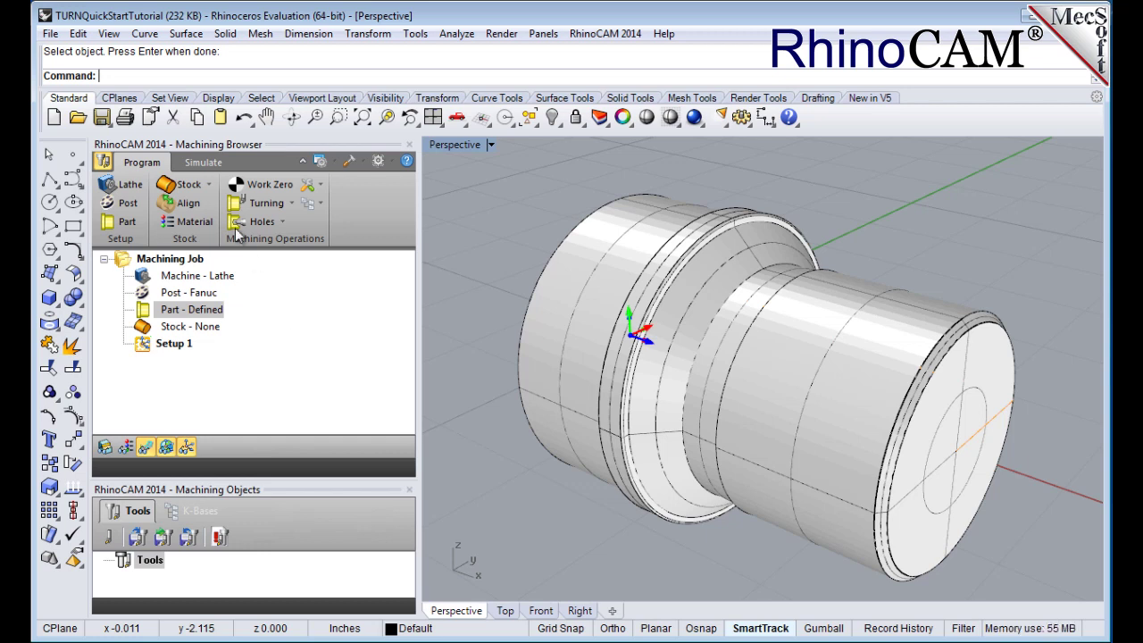
Step: Create a cylinder stock around the part, confirming its radius and length
click(209, 184)
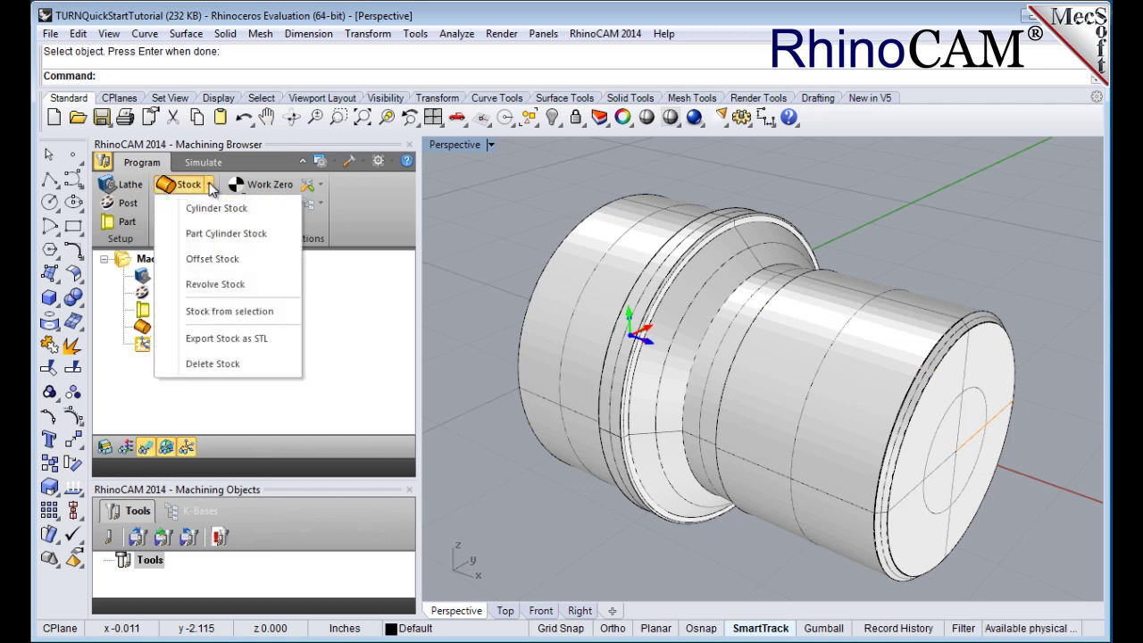
click(271, 207)
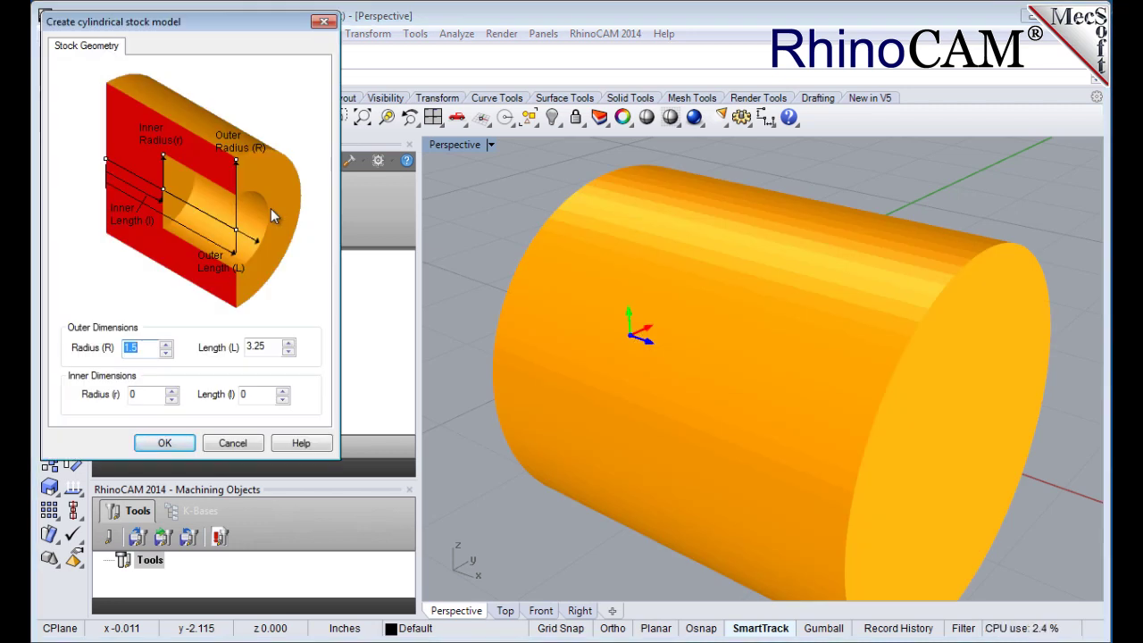
click(147, 349)
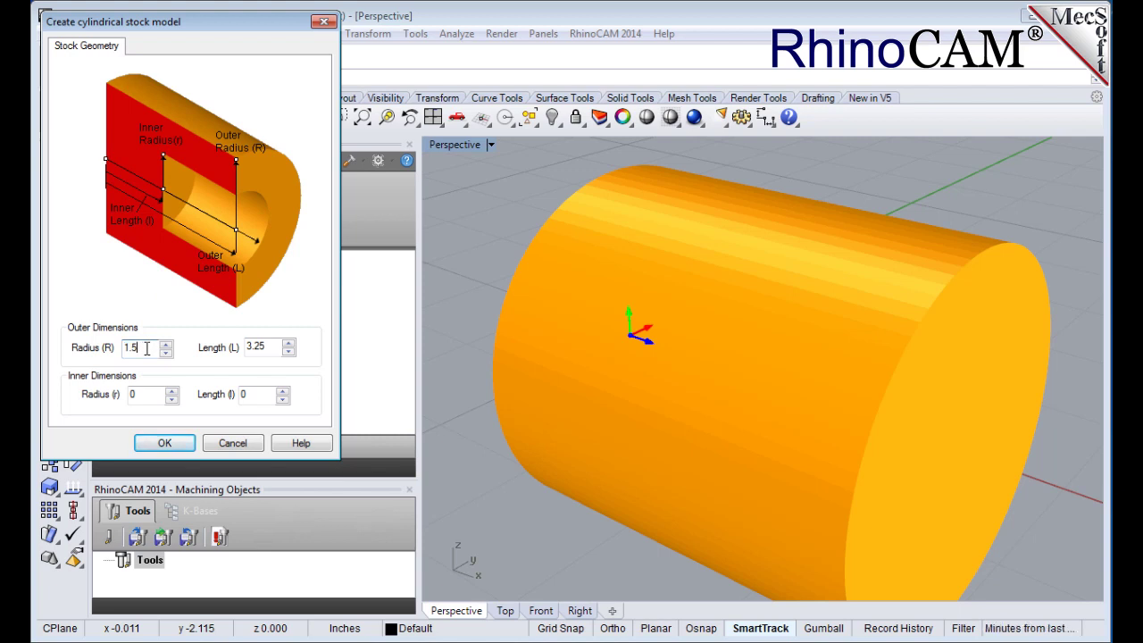
click(266, 346)
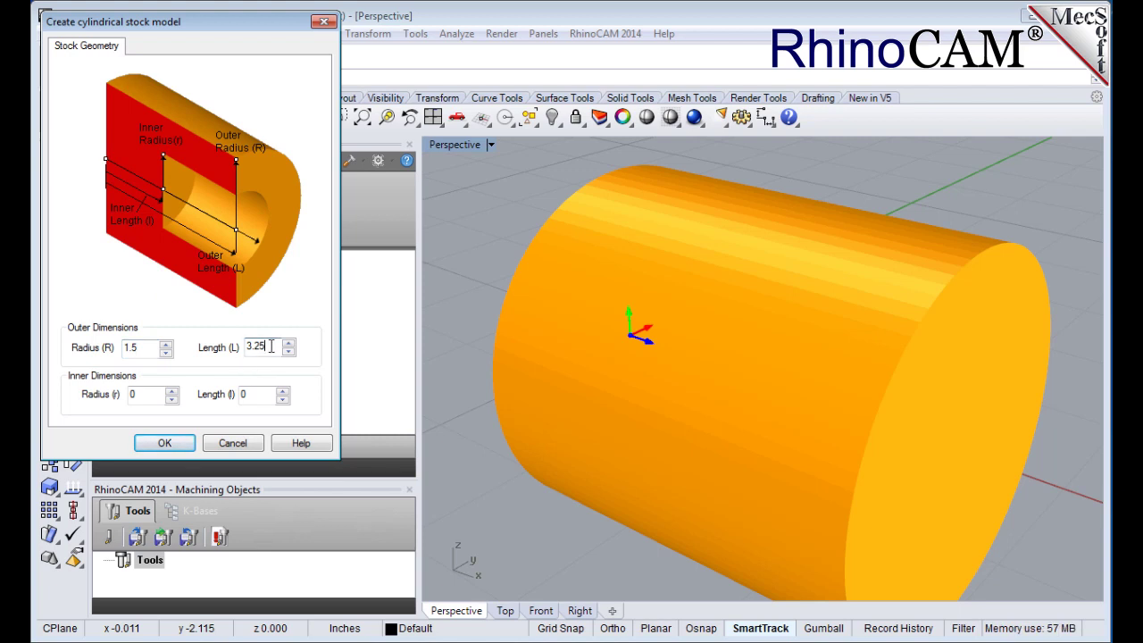
click(164, 443)
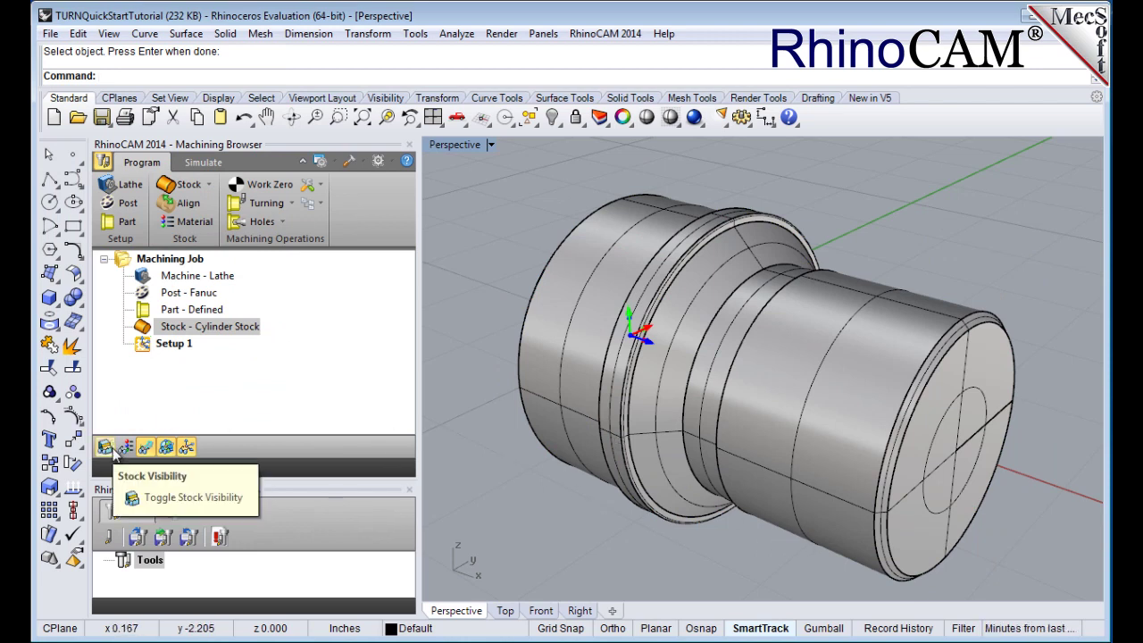
Step: Show the stock cylinder and align it to the part with Z Alignment Right
click(108, 448)
click(112, 448)
click(112, 448)
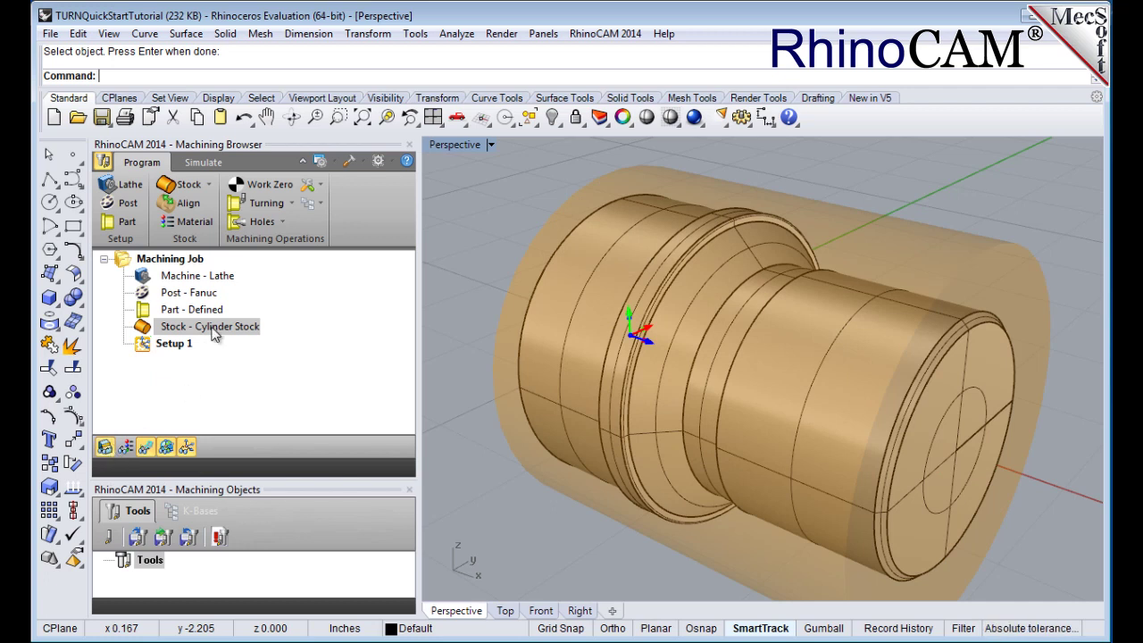
click(201, 210)
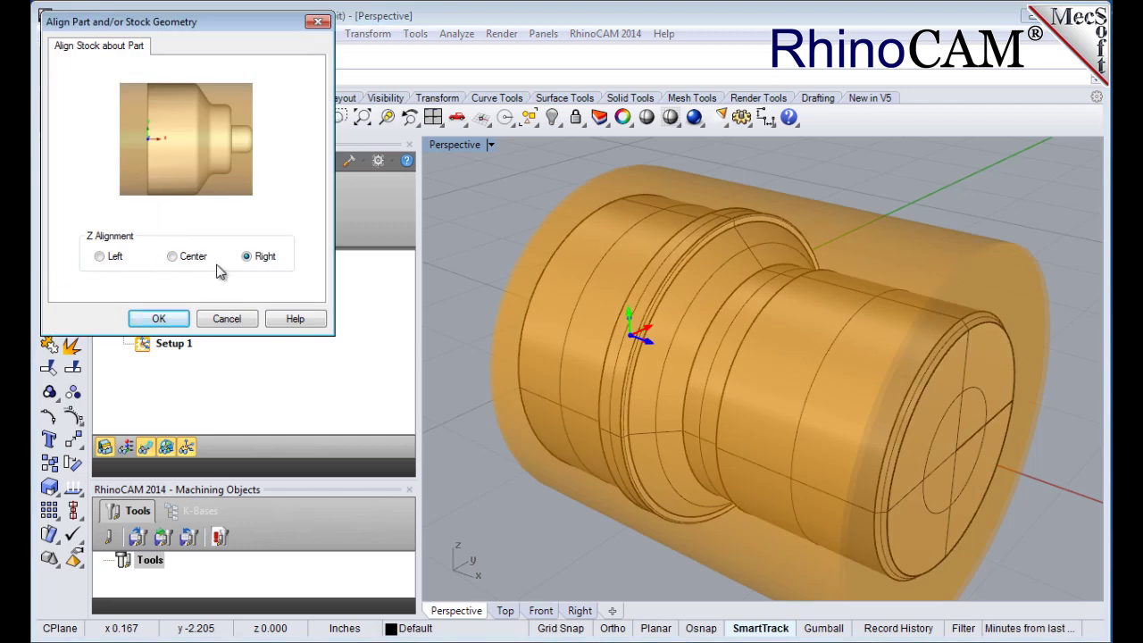
click(181, 325)
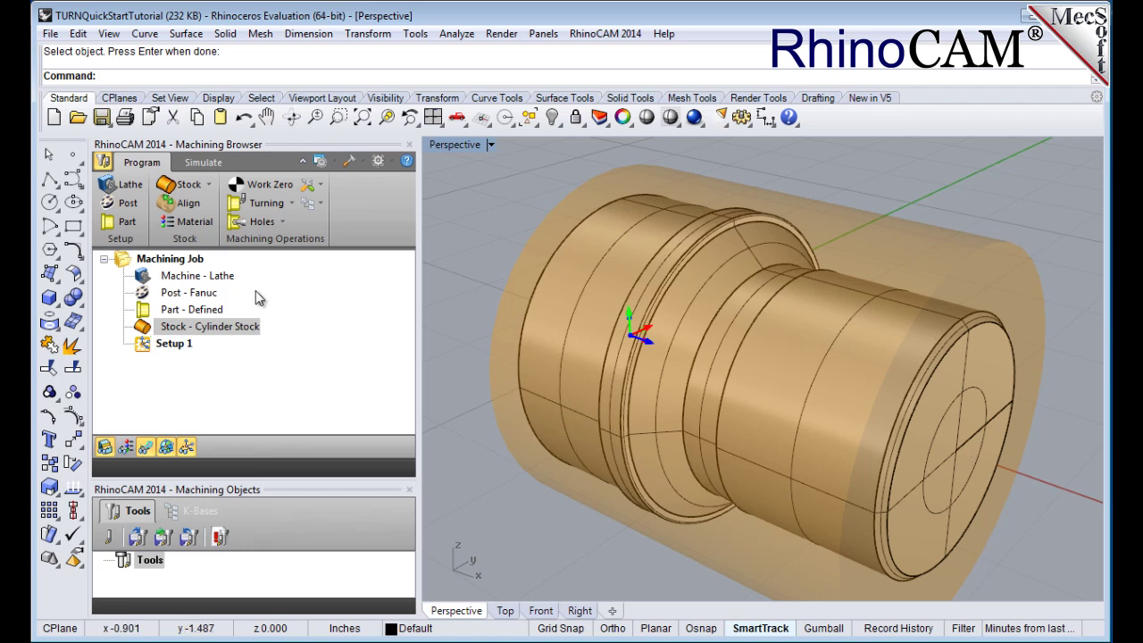
Step: Assign ALUMINUM - 6061 as the stock material and display its aluminium texture
click(205, 225)
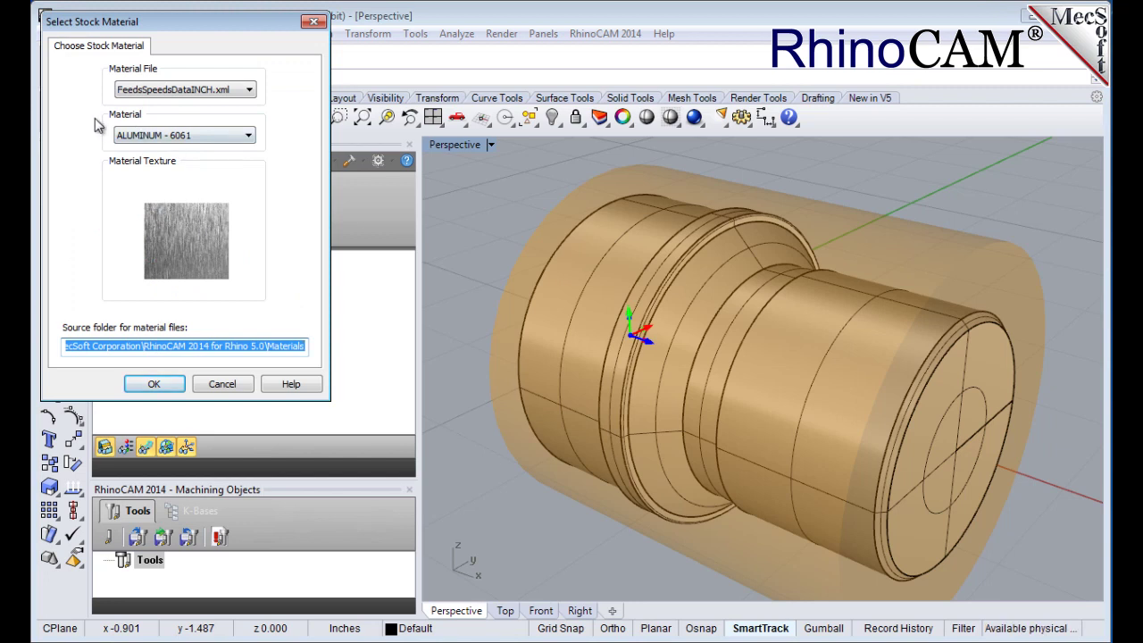
click(208, 137)
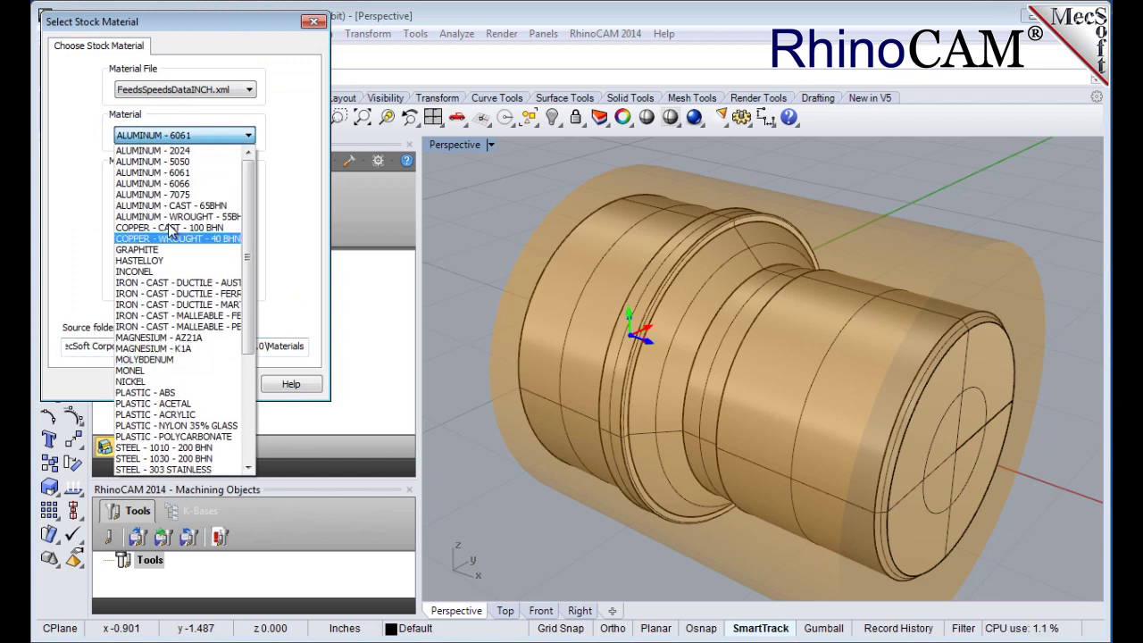
click(203, 173)
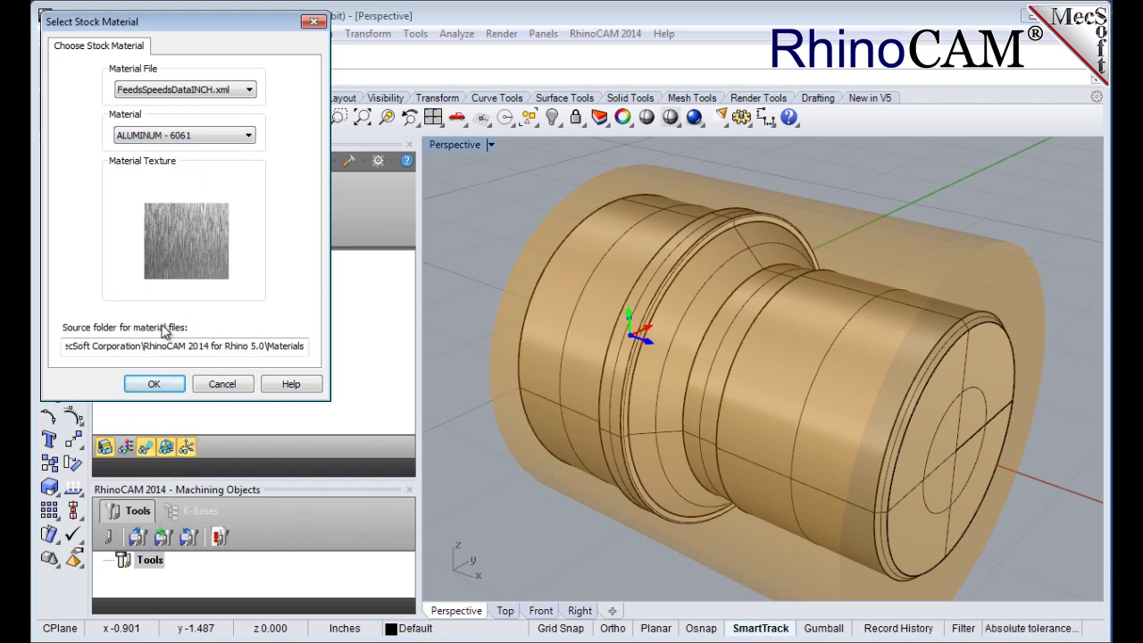
click(153, 384)
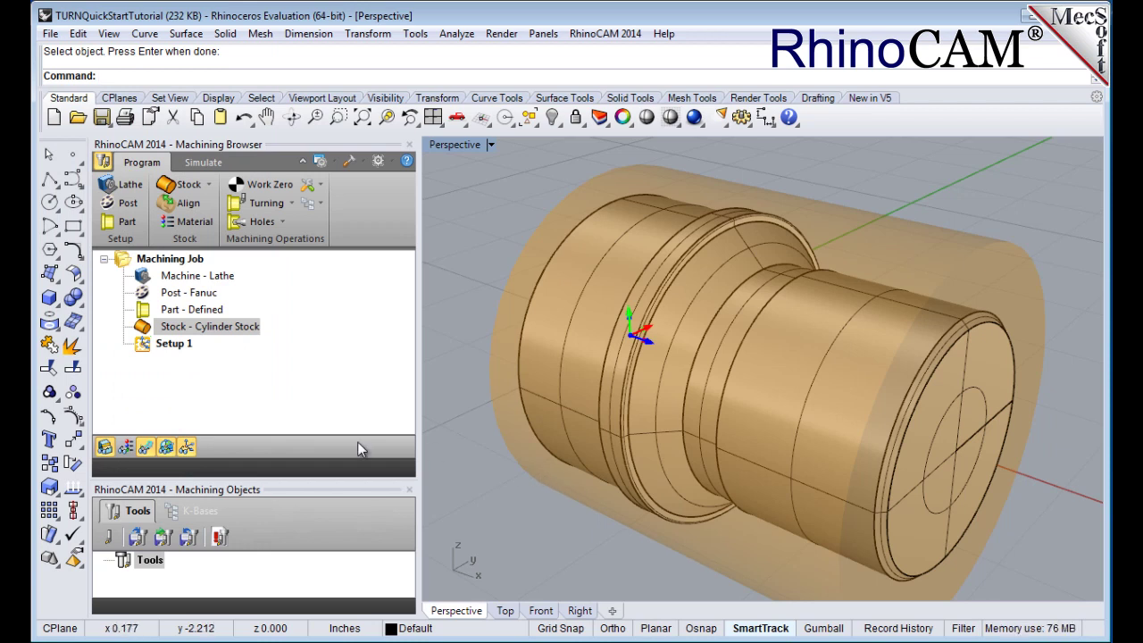
click(127, 448)
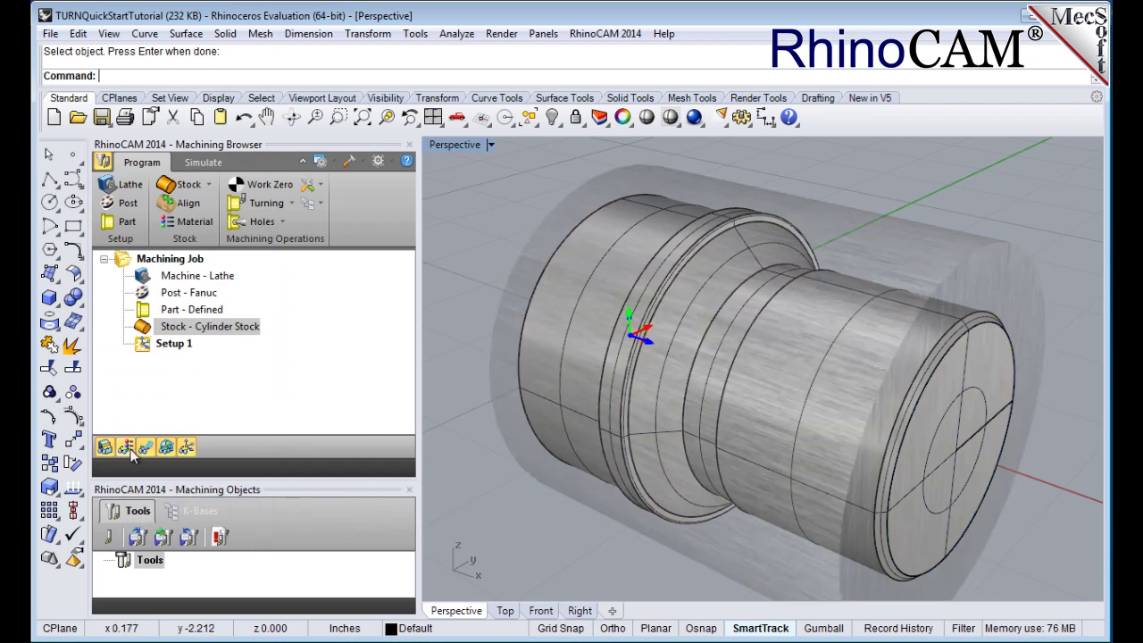
click(126, 447)
click(127, 447)
click(176, 347)
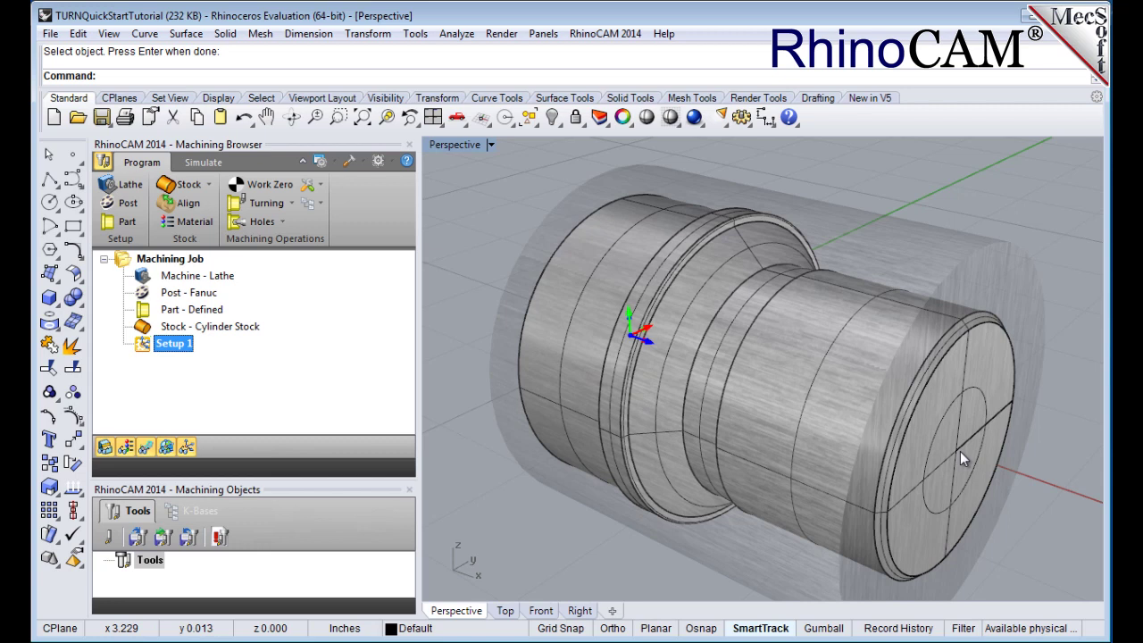
Step: In Top view, generate a Work Zero at the stock box's right-most face
click(457, 118)
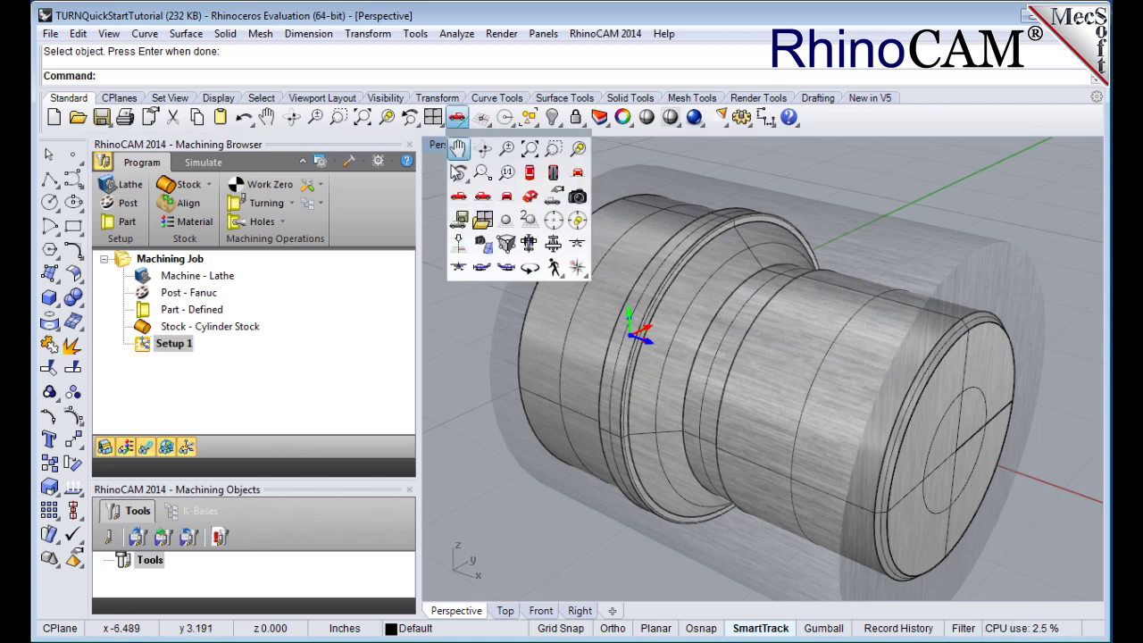
click(530, 176)
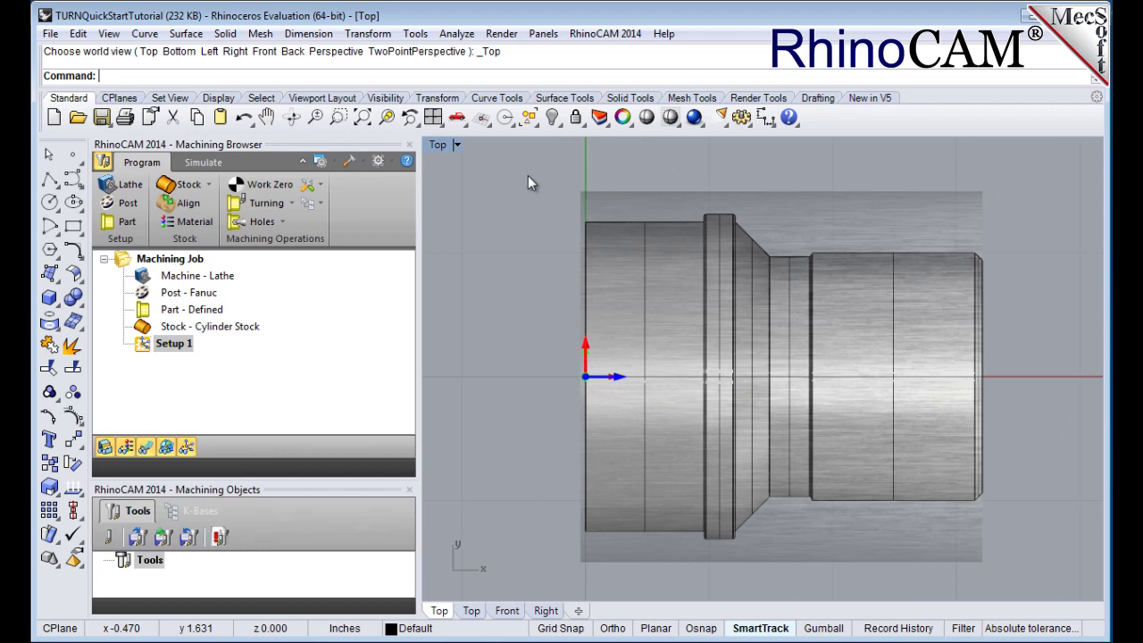
click(291, 187)
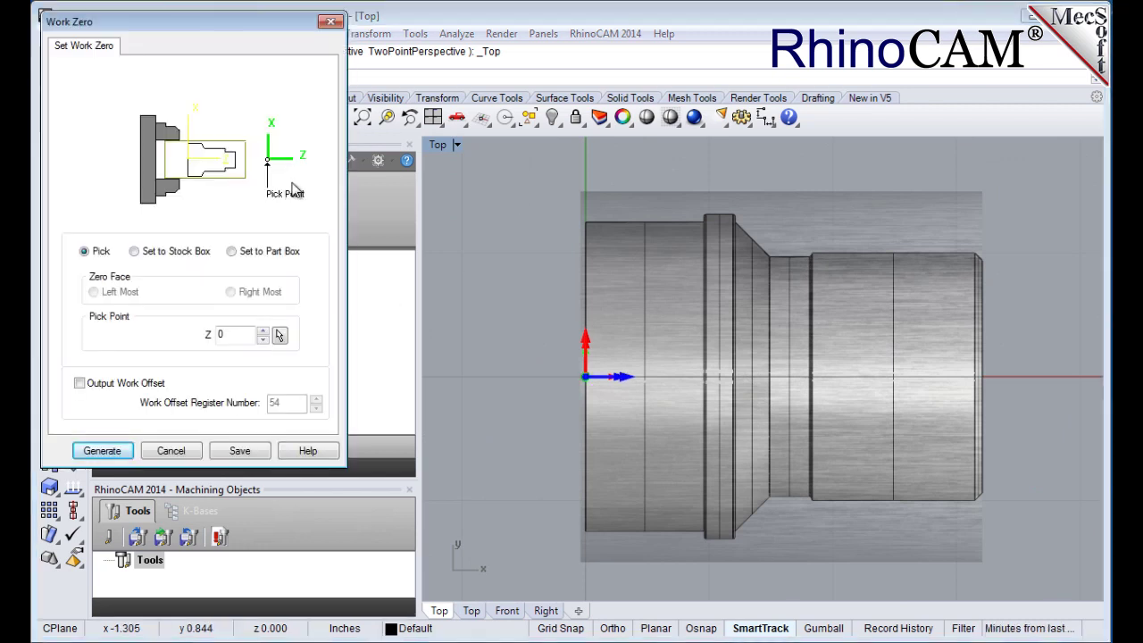
click(135, 253)
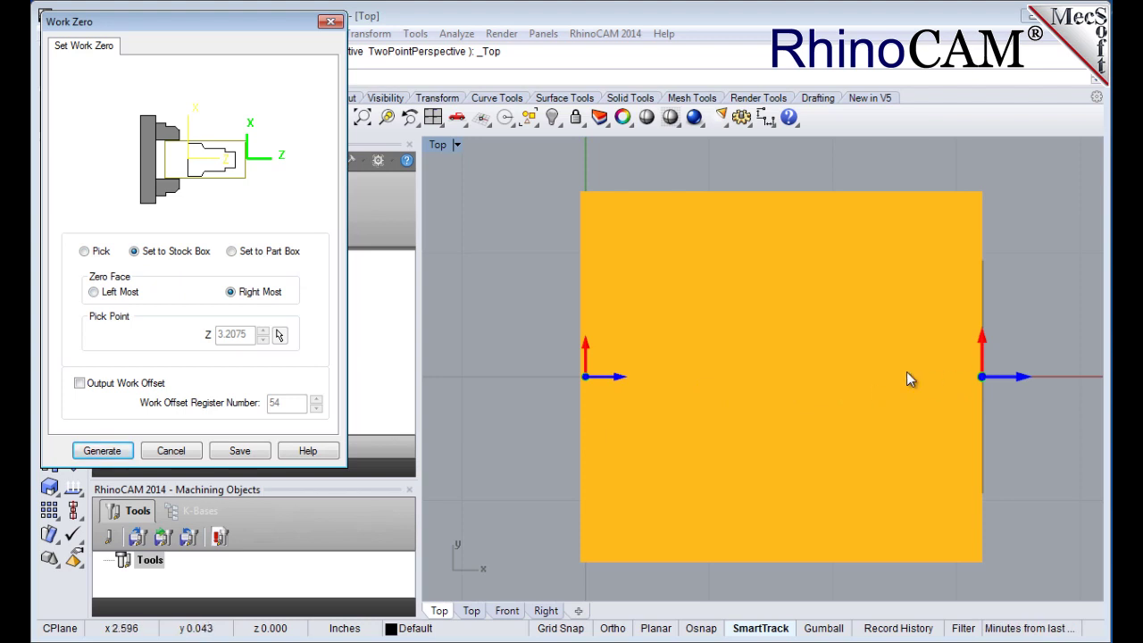
click(102, 451)
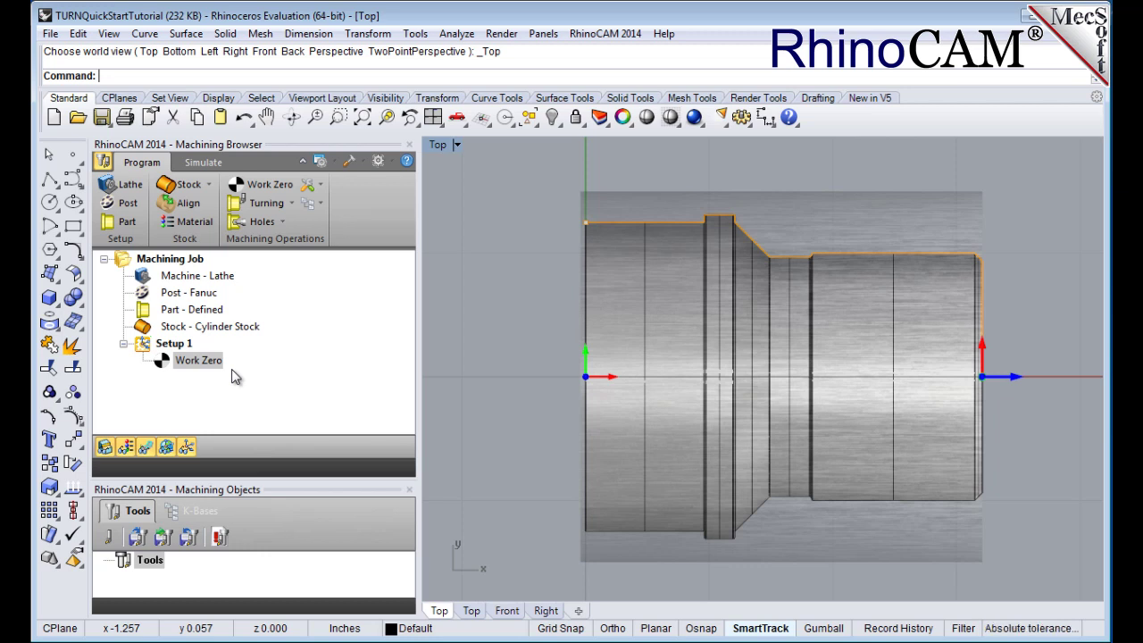
Step: Return to Perspective view and start a new turning tool named Diamond Insert-OD
click(464, 123)
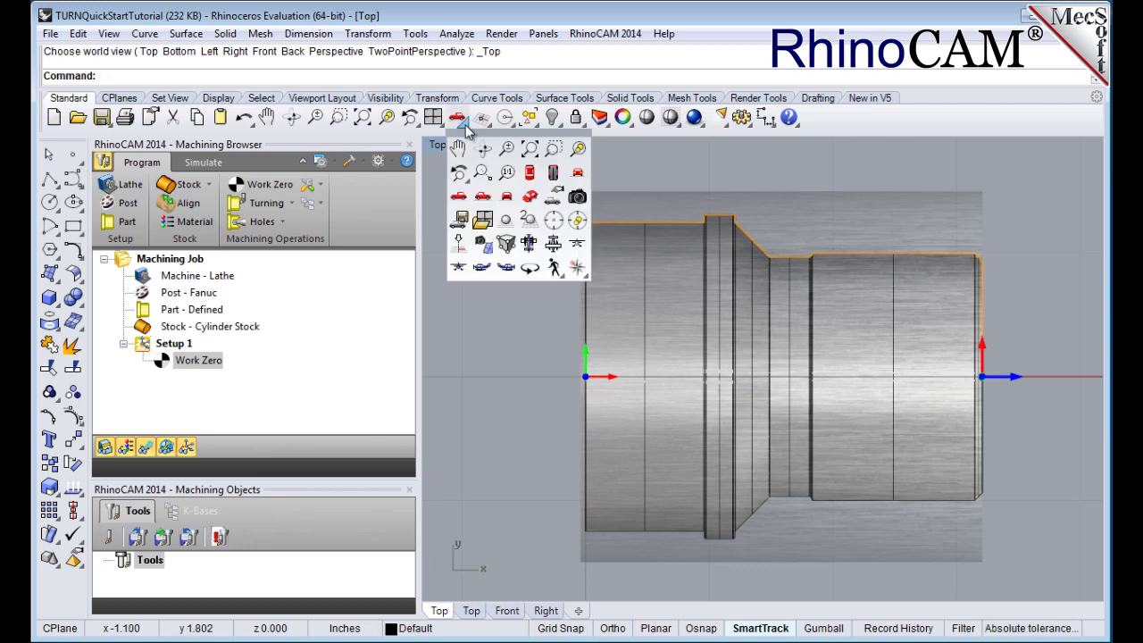
click(530, 197)
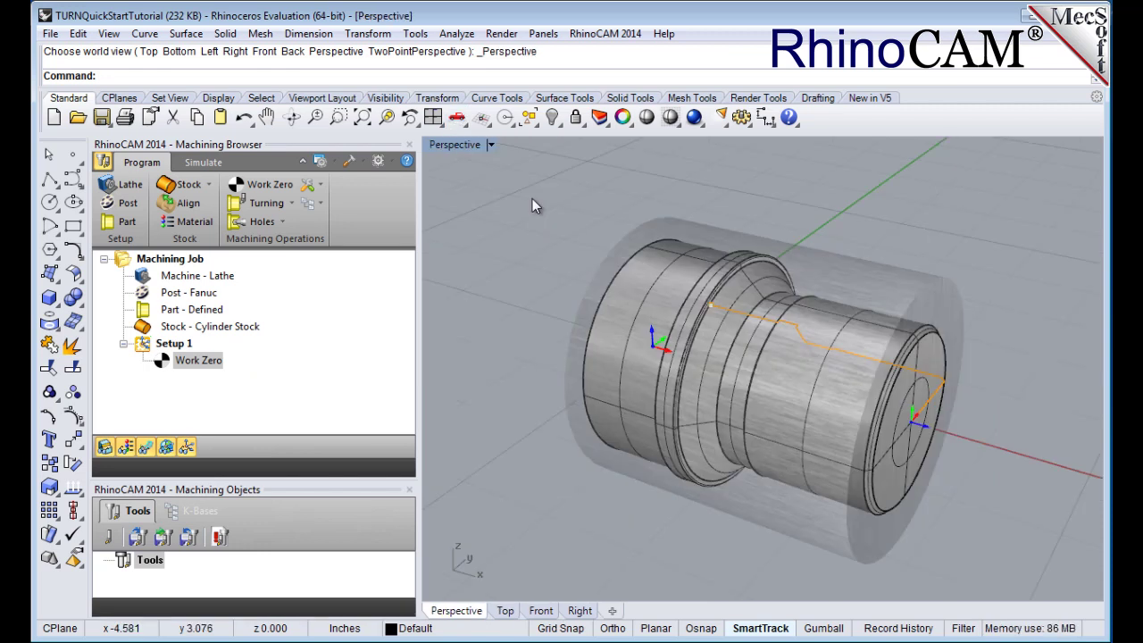
click(111, 543)
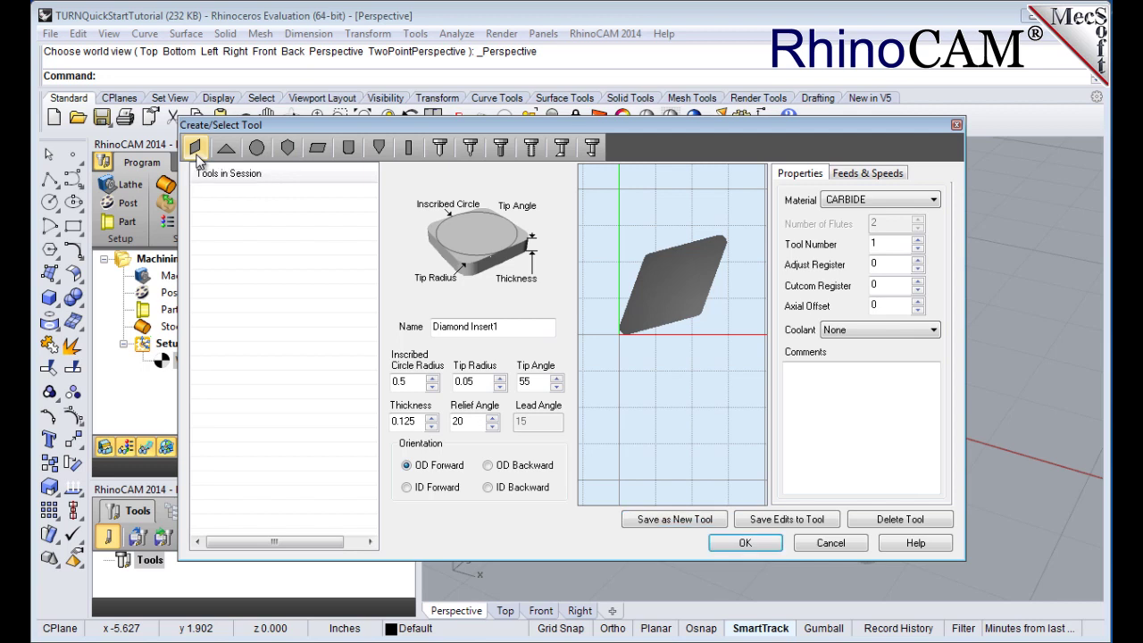
click(512, 325)
key(BackSpace)
text(-OD)
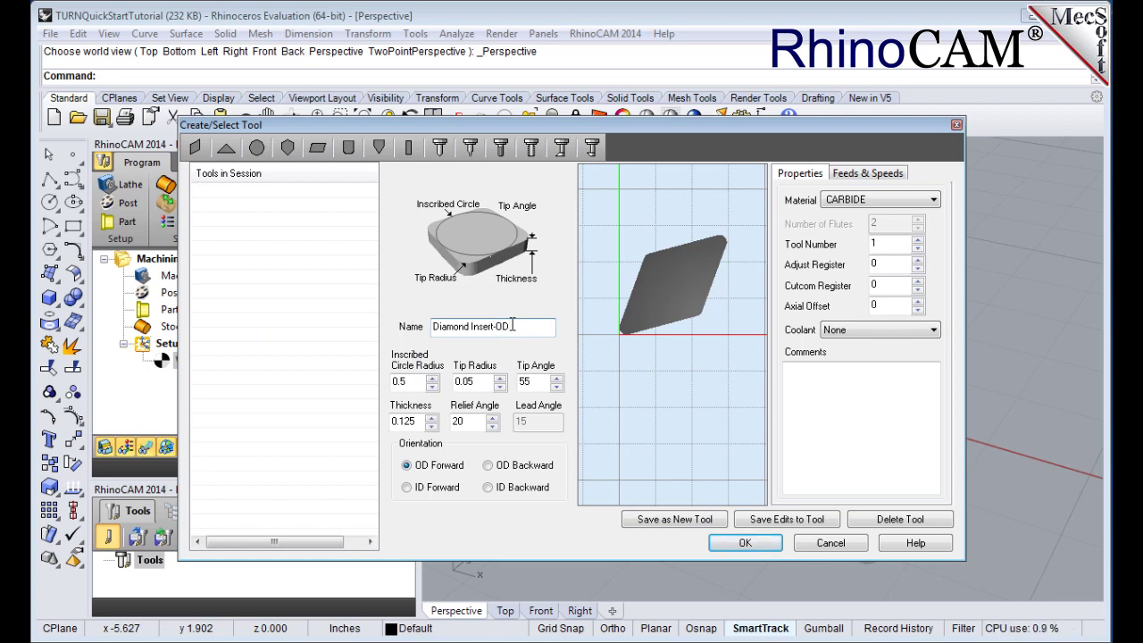
Step: Set the tool's tip radius to 0.02, keeping 0.5 inscribed radius and 55° tip angle
click(416, 381)
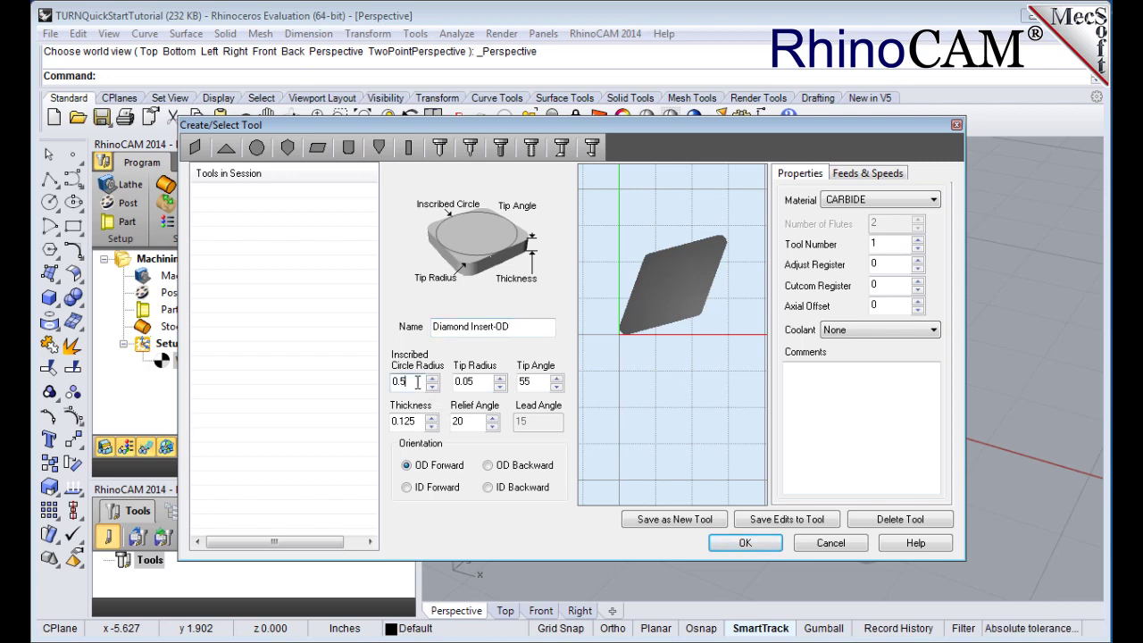
double_click(486, 381)
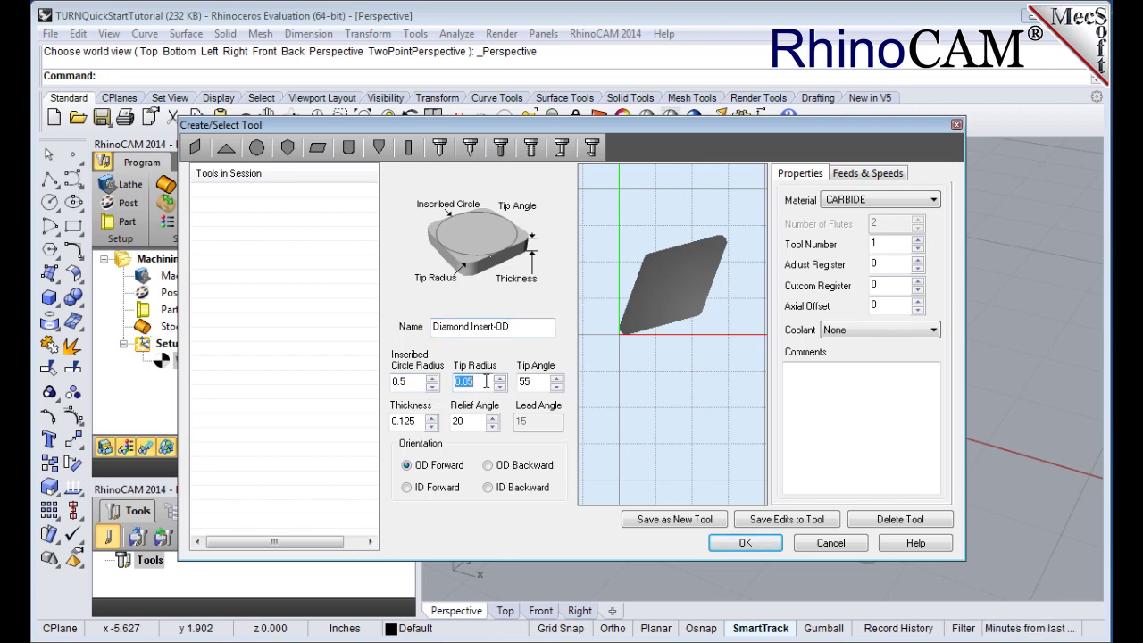
text(0.02)
click(541, 382)
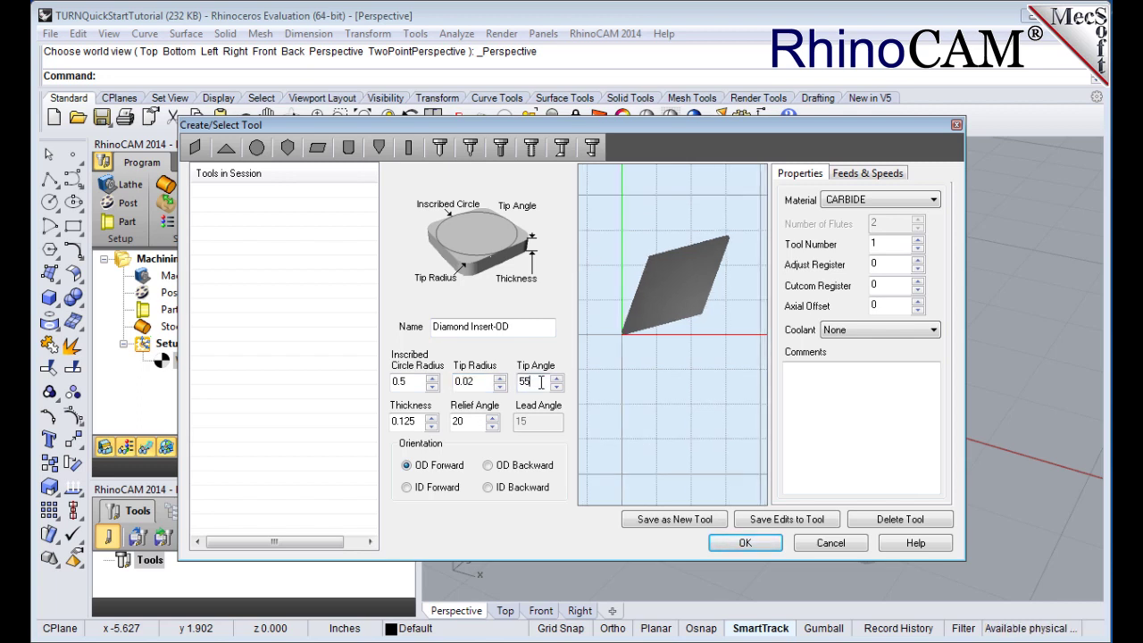
click(477, 420)
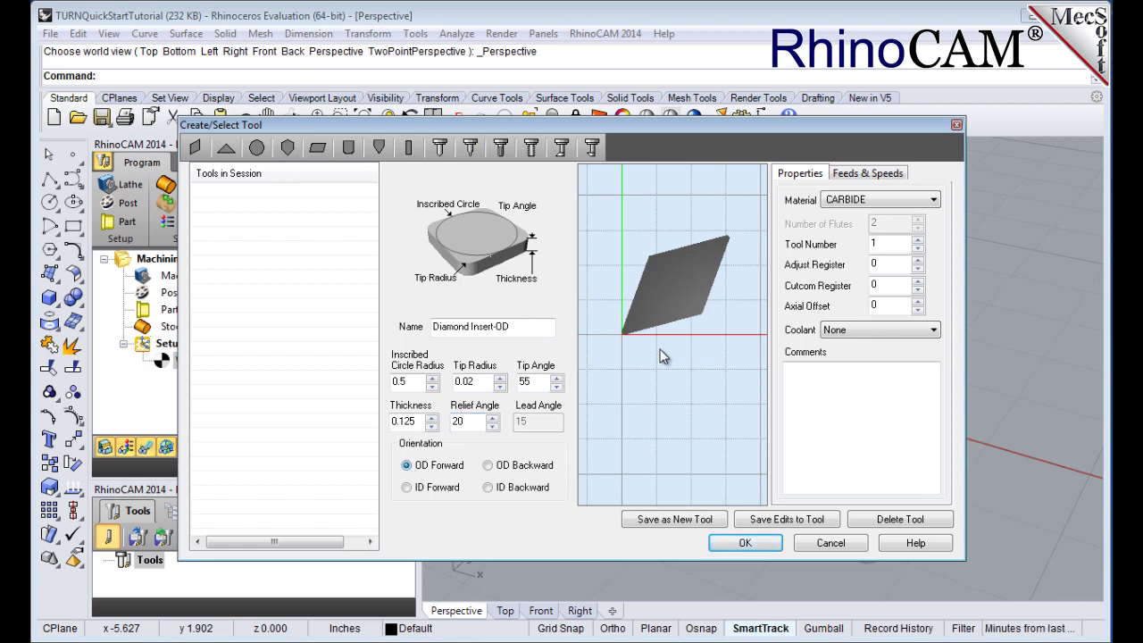
click(895, 174)
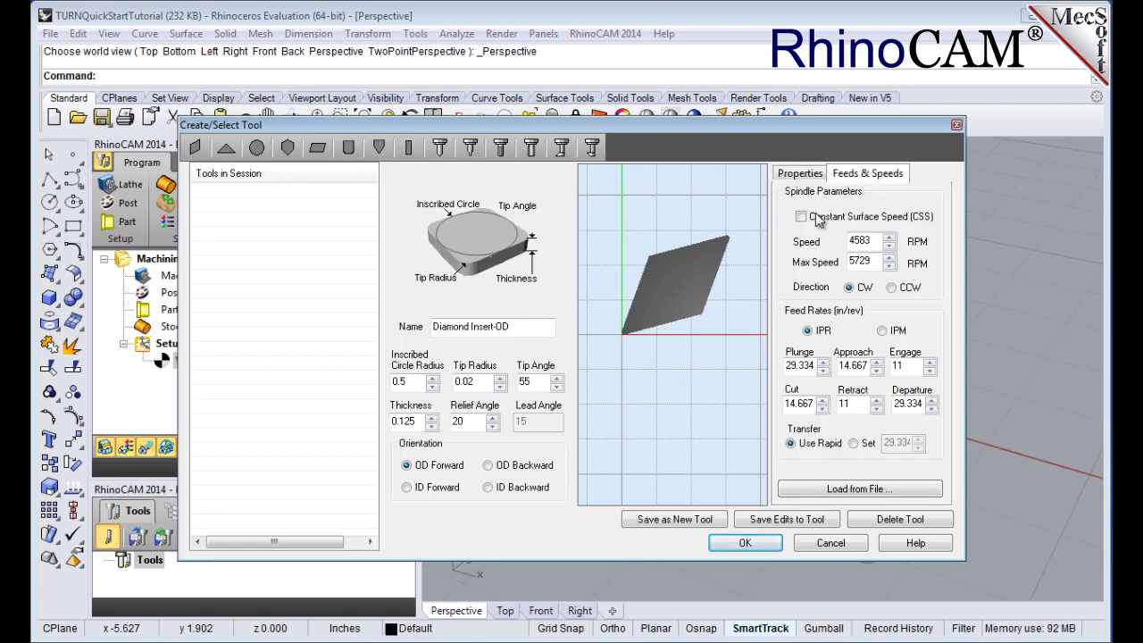
Step: Set spindle speed to 300 RPM and maximum spindle speed to 350 RPM
click(878, 239)
double_click(877, 239)
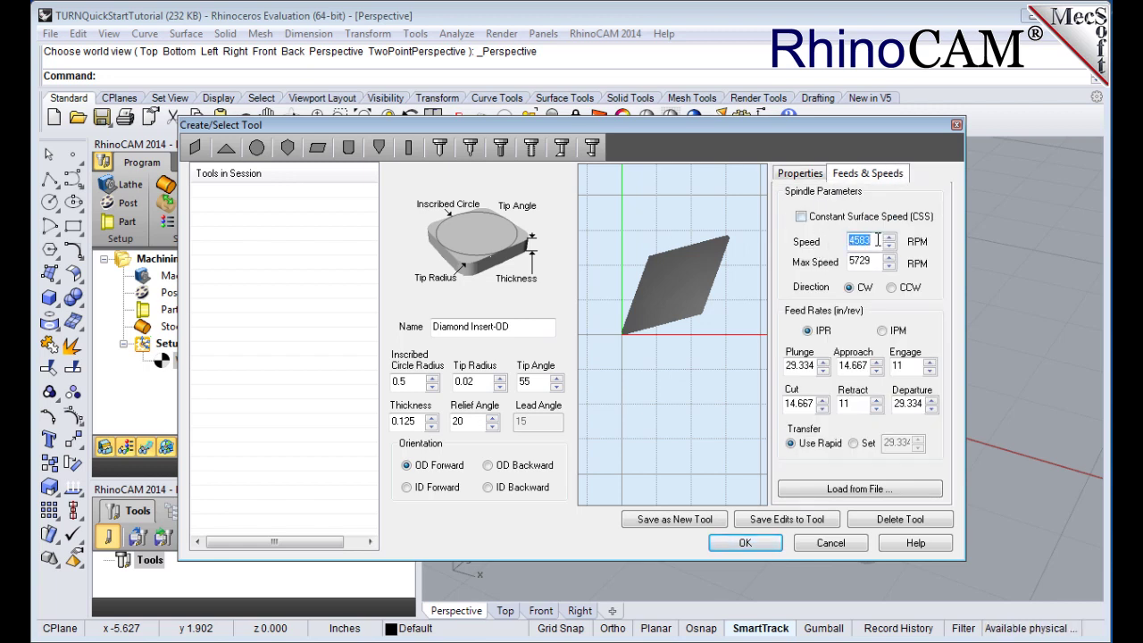
text(300)
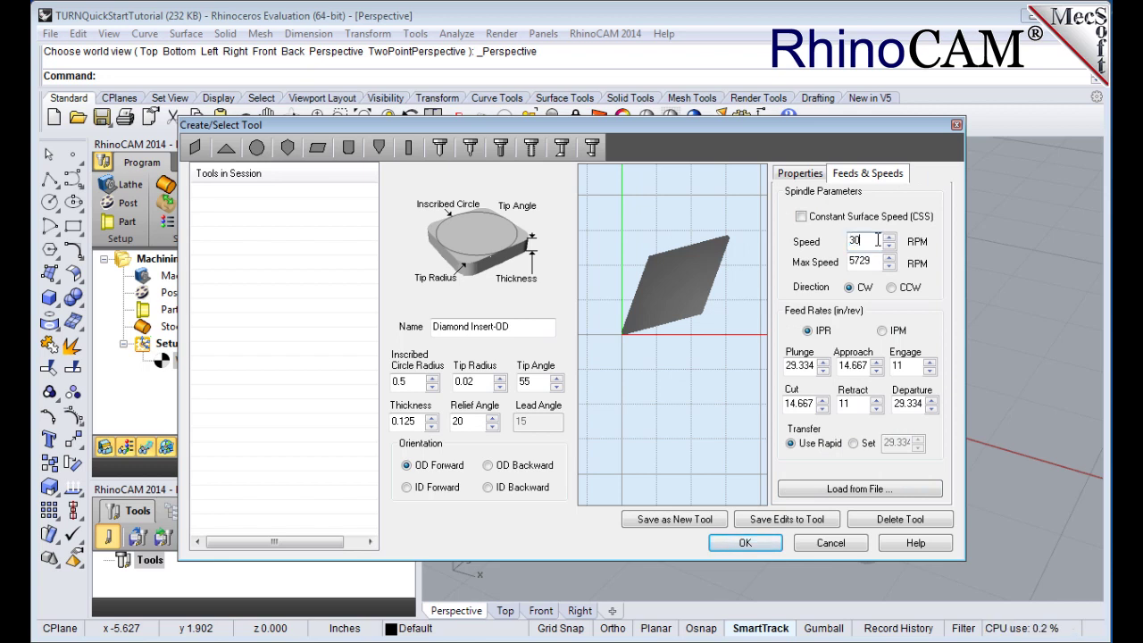
click(876, 259)
double_click(876, 260)
text(350)
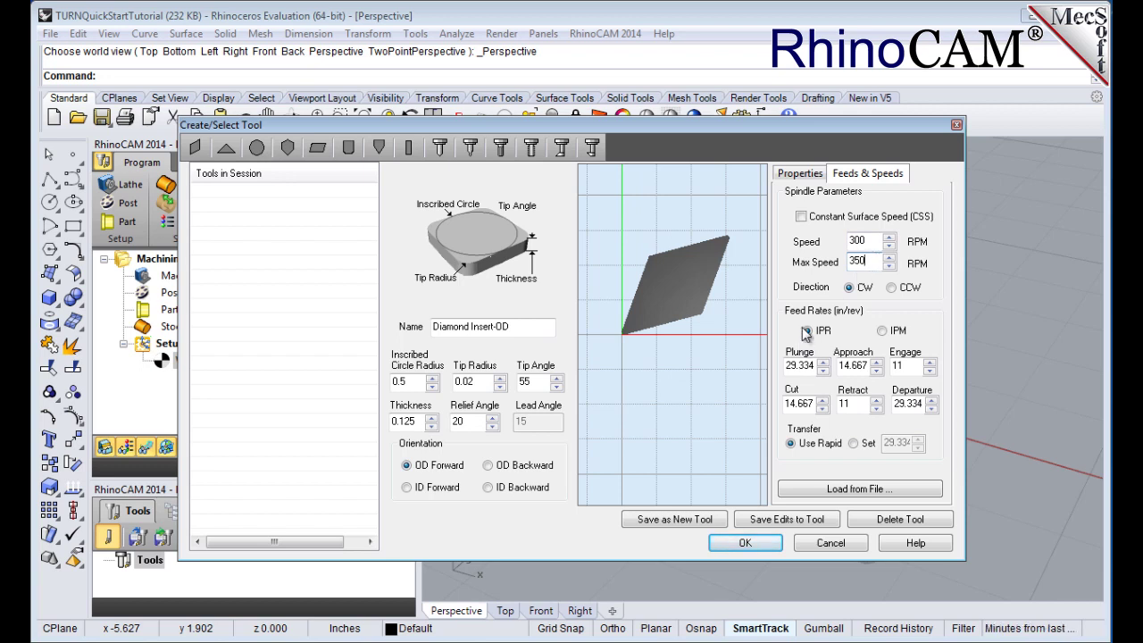
Step: Switch feeds to inches per minute with plunge 5, approach 7.5 and engage 7.5
click(883, 331)
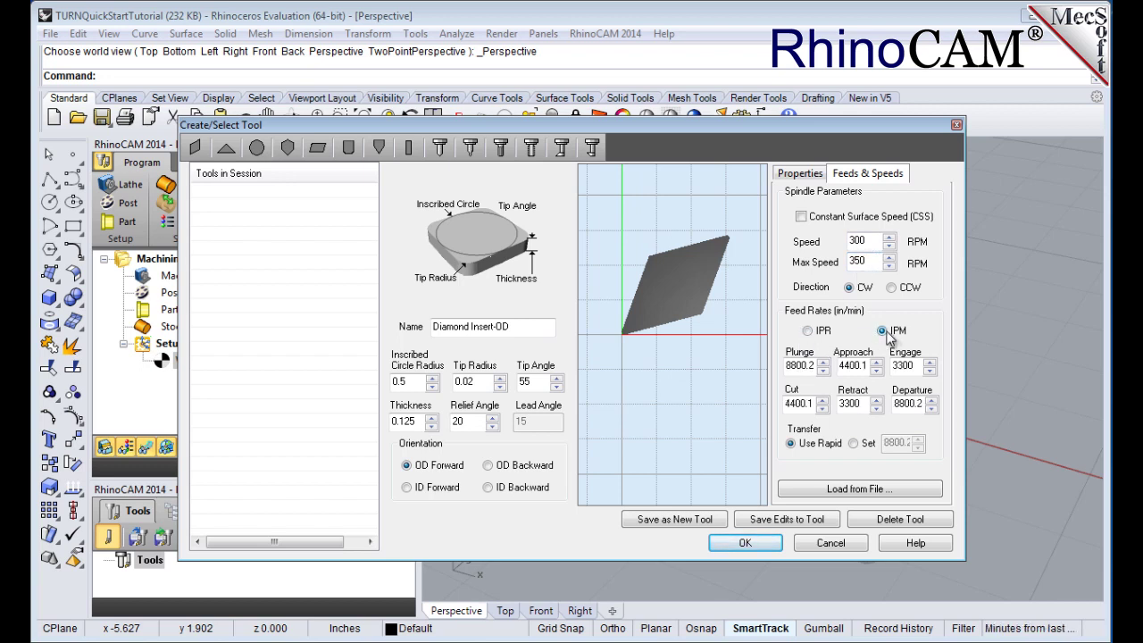
double_click(800, 366)
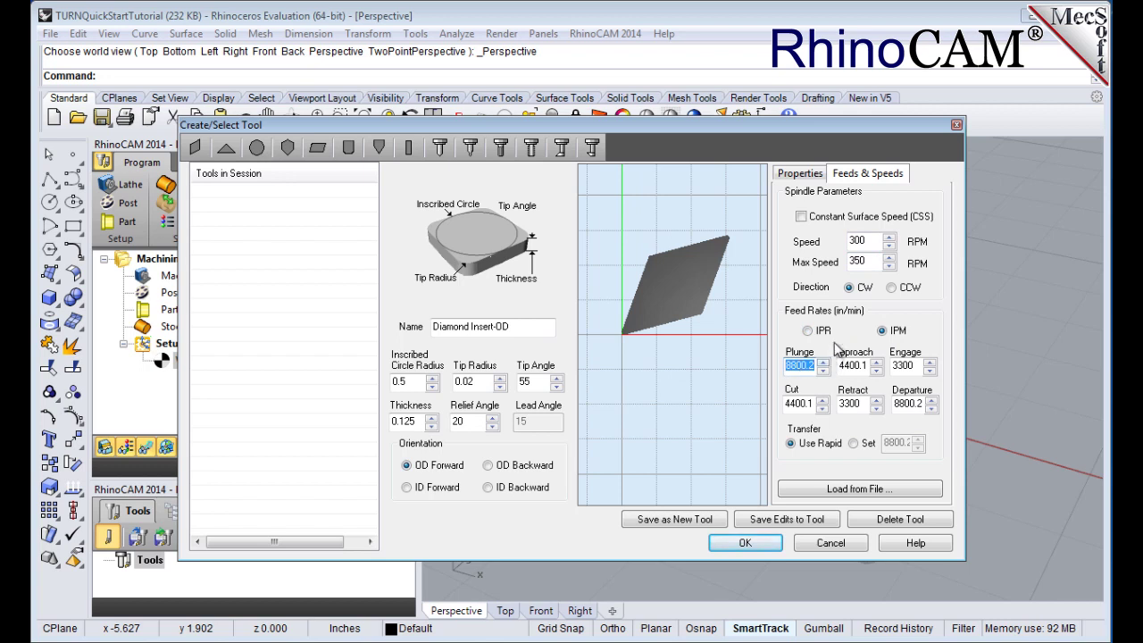
text(5)
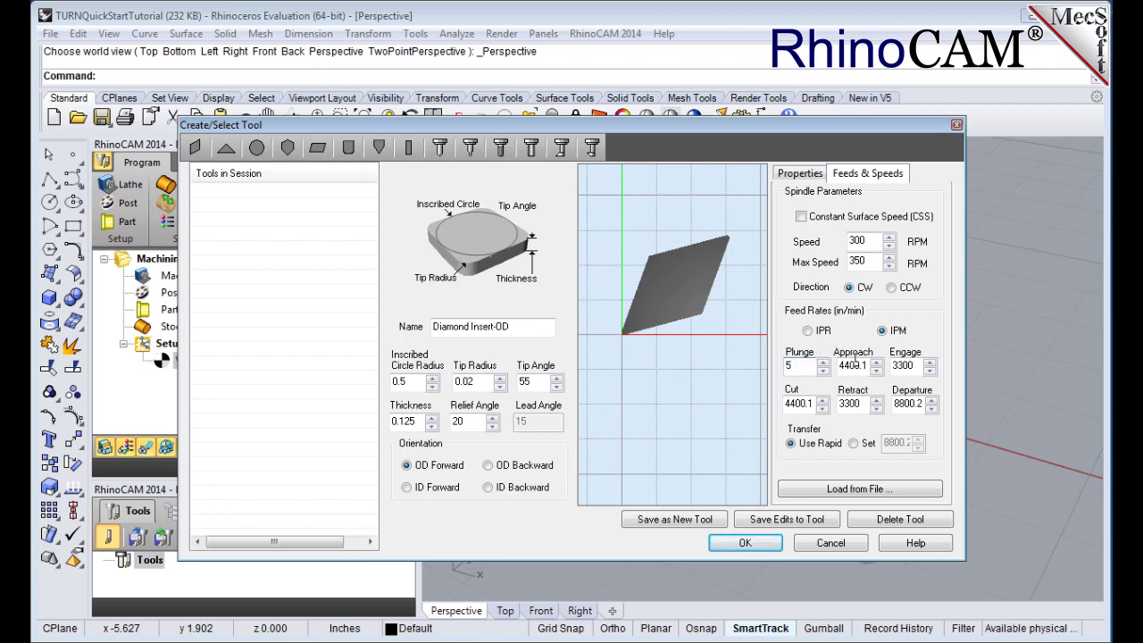
key(Tab)
text(7.5)
double_click(906, 366)
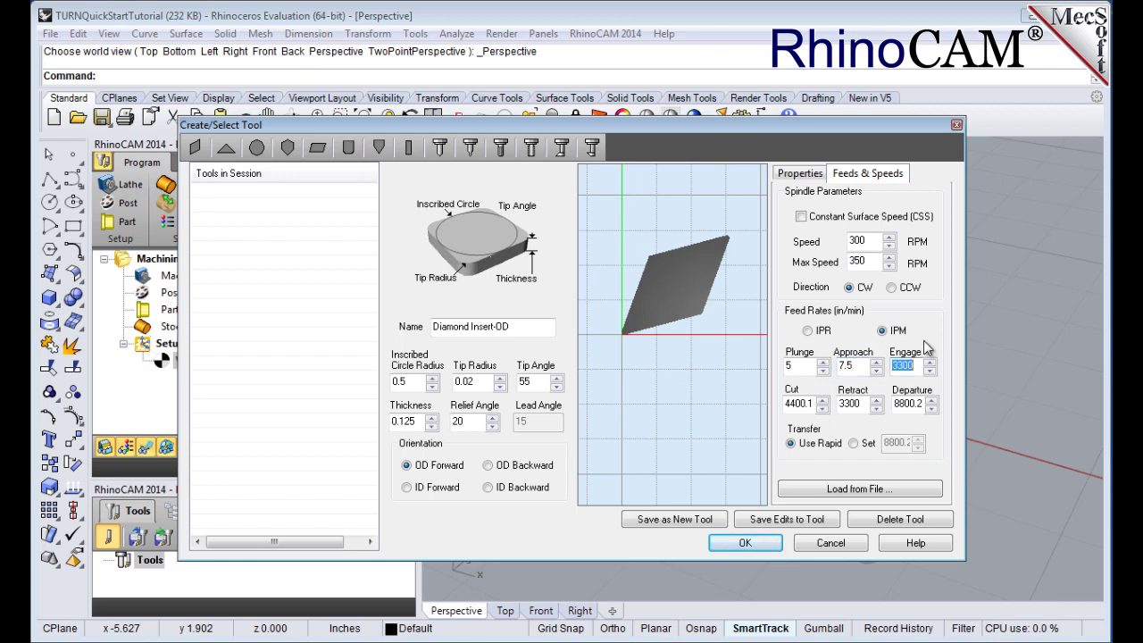
text(7.5)
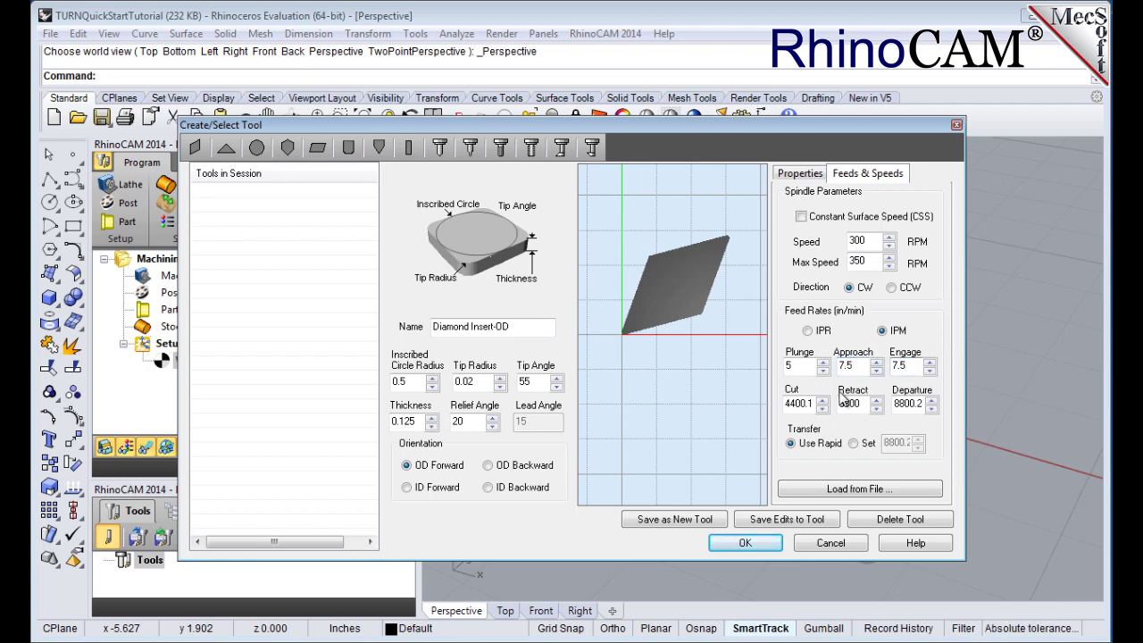
Step: Set cut 10, retract 15, departure 15, keep rapid transfers, and save as a new tool
double_click(794, 404)
text(10.0)
double_click(852, 403)
text(15)
double_click(909, 403)
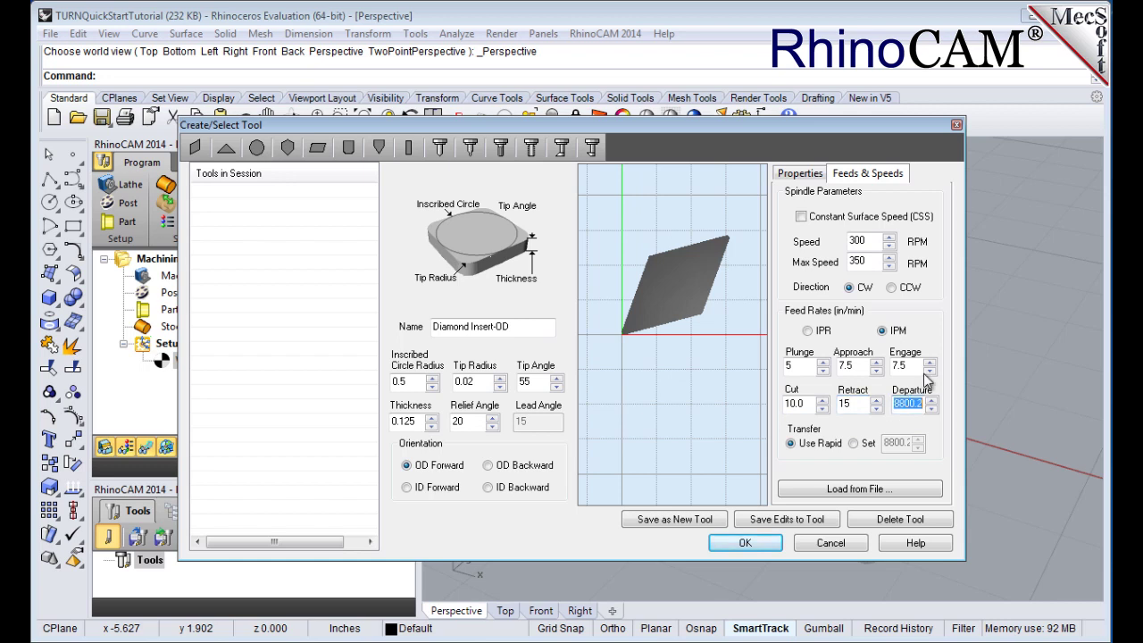
text(15)
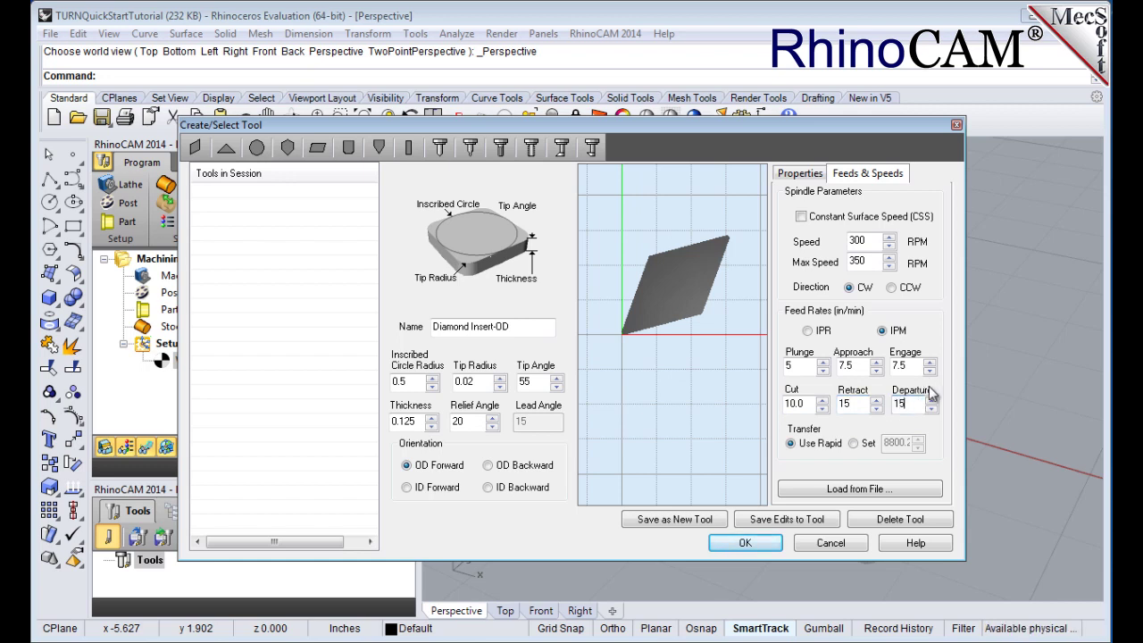
click(791, 444)
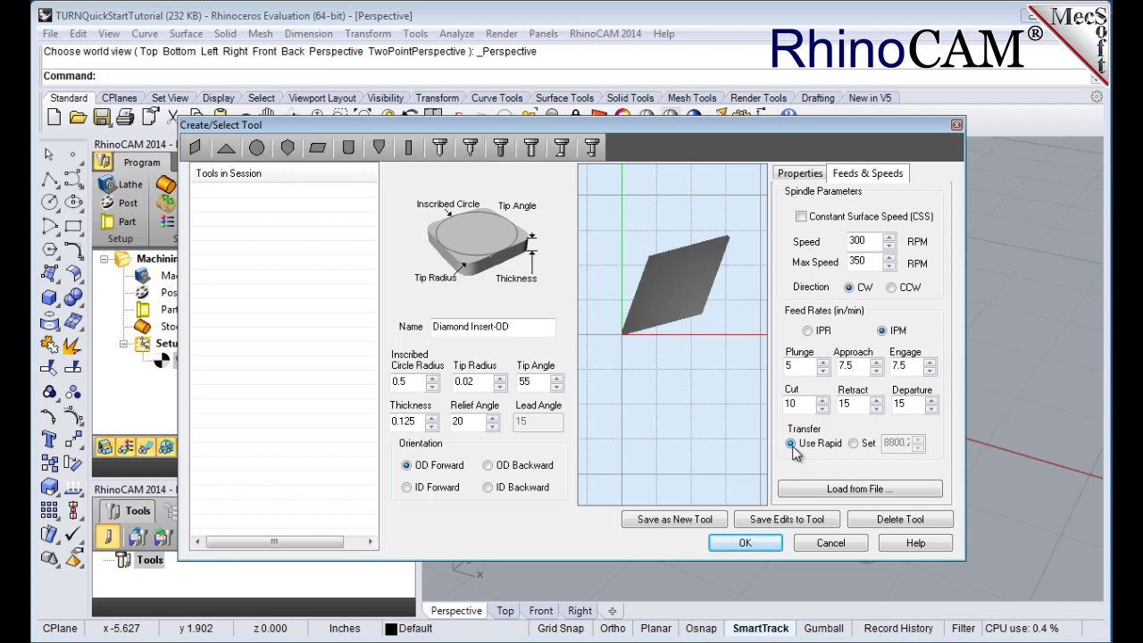
click(697, 521)
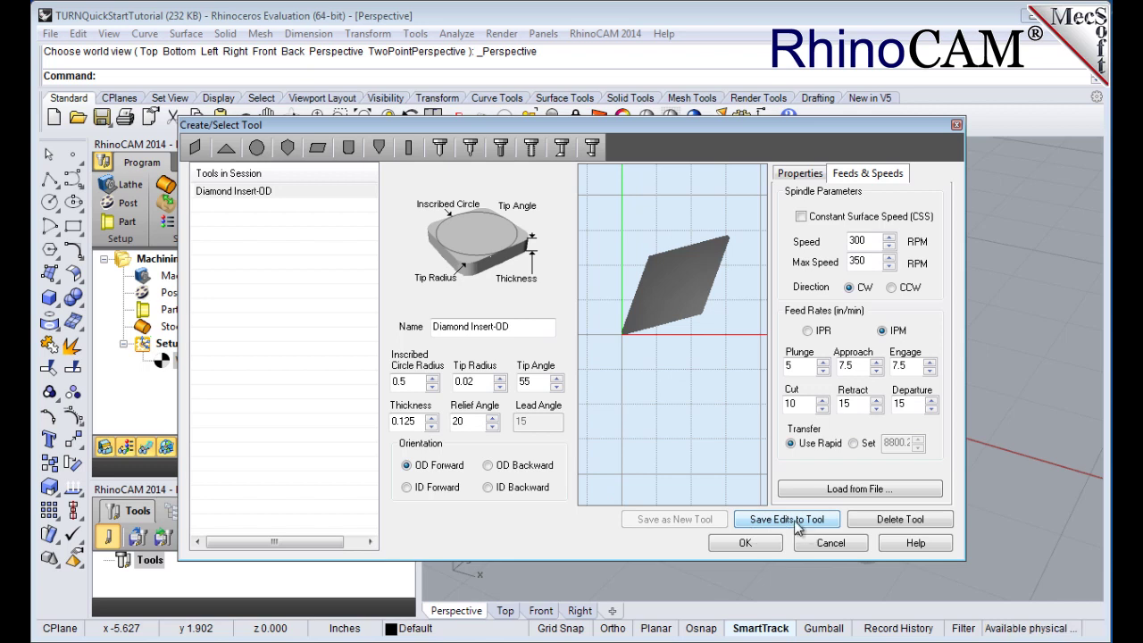
Step: Pick Diamond Insert-OD from the session tools and accept it into the job
drag(529, 327, 436, 330)
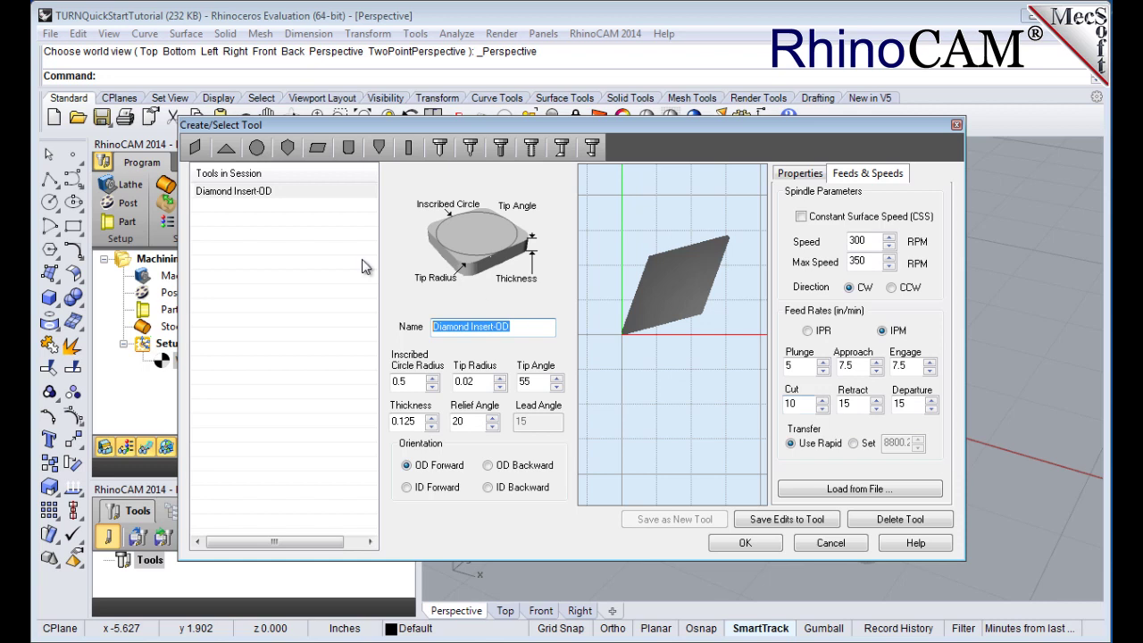
click(263, 191)
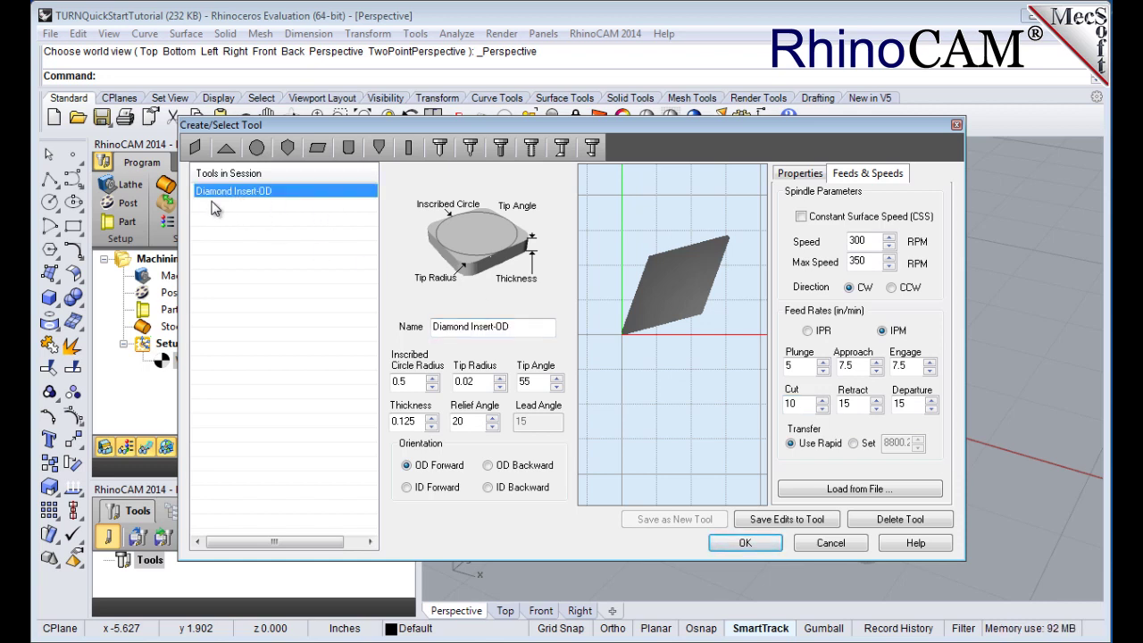
click(752, 544)
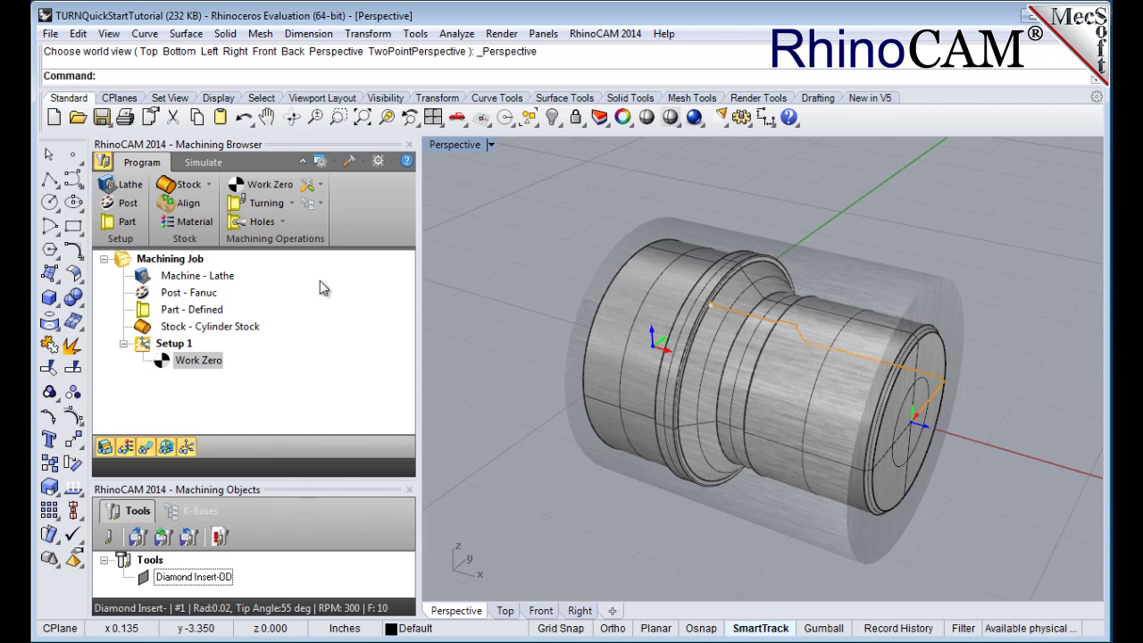
Step: Create a Turn Roughing operation using the Diamond Insert-OD tool
click(291, 203)
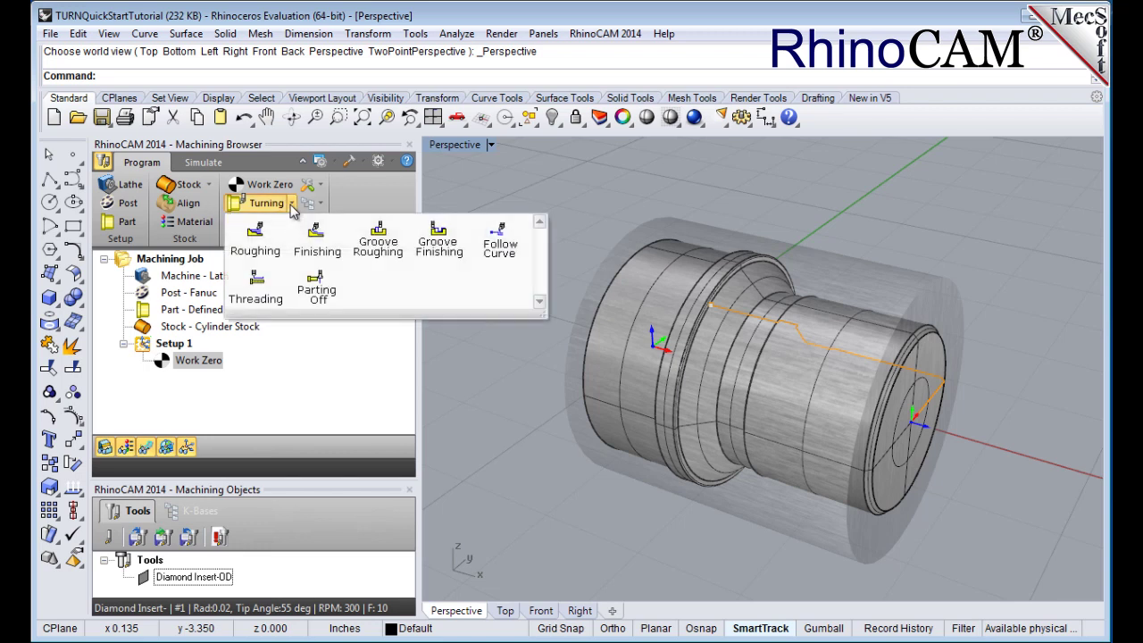
click(255, 241)
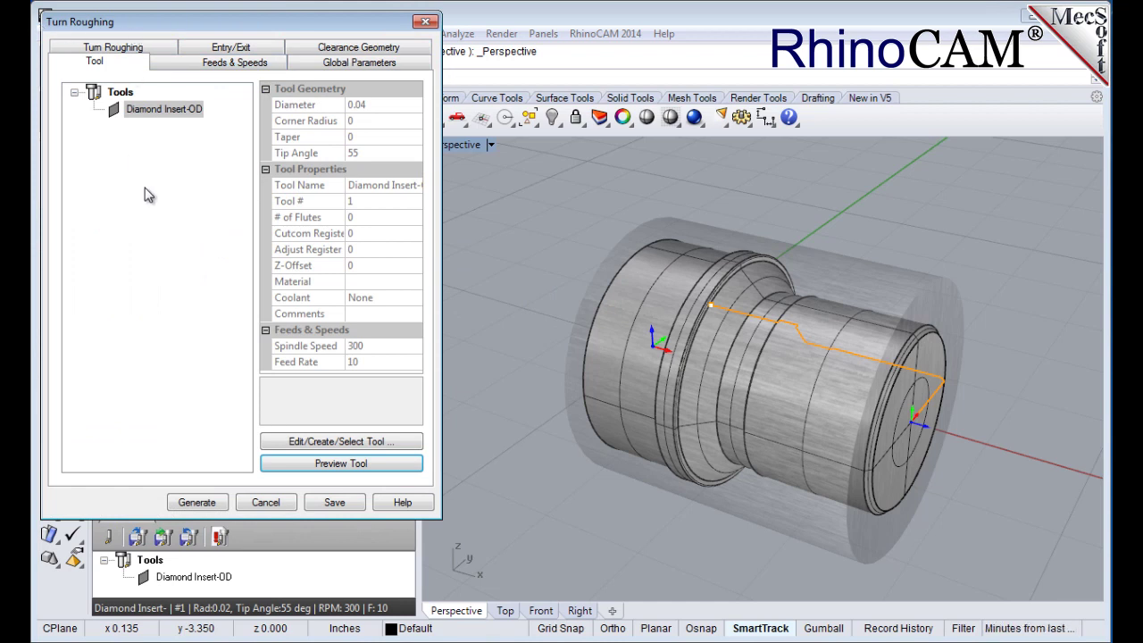
click(168, 112)
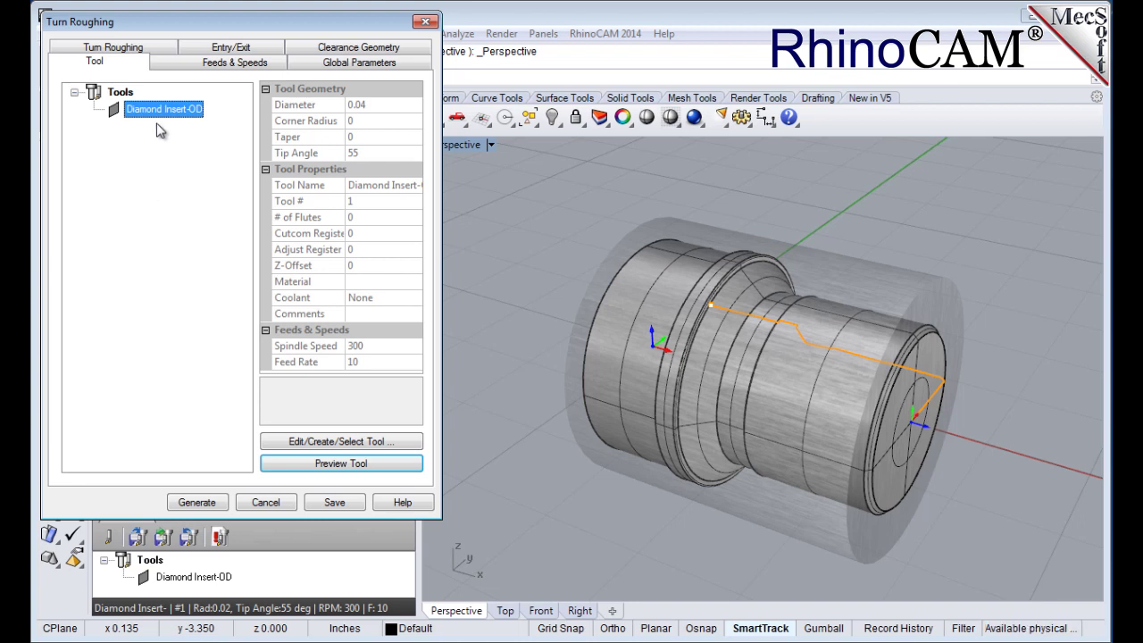
drag(128, 26, 503, 96)
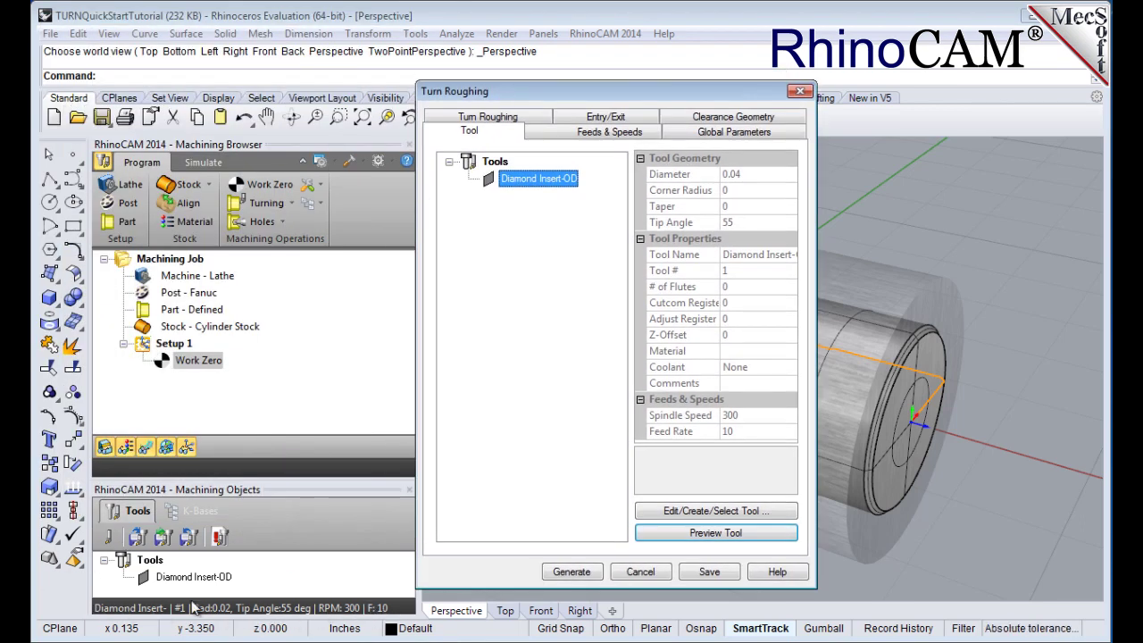
drag(593, 98, 240, 75)
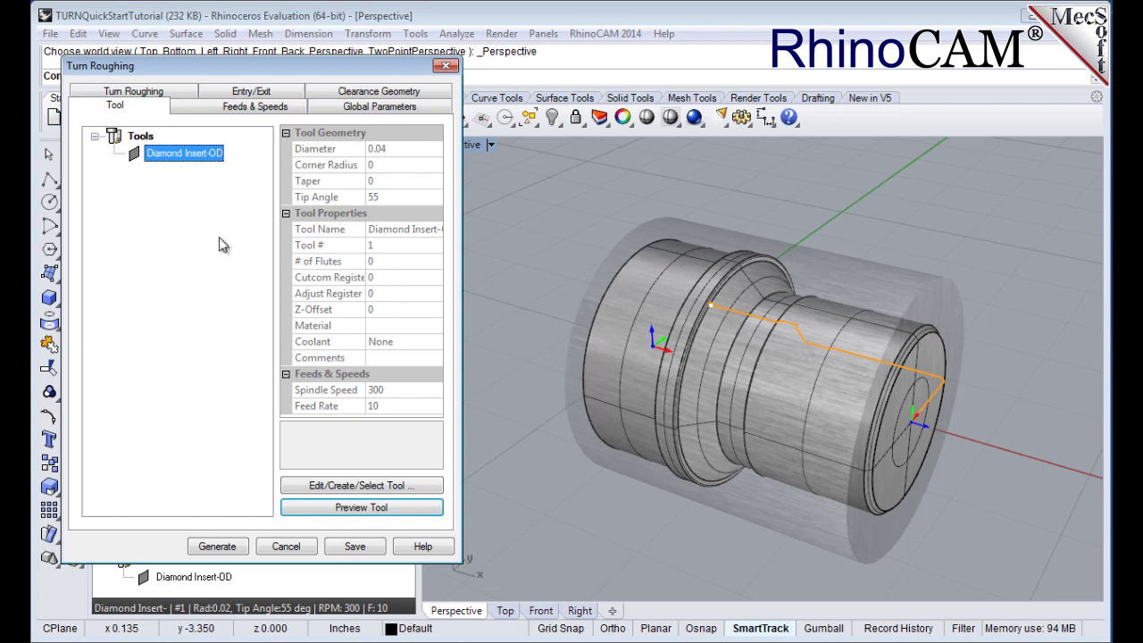
Step: Load feeds and speeds from the tool and set cut transfer to Clearance Plane
click(246, 109)
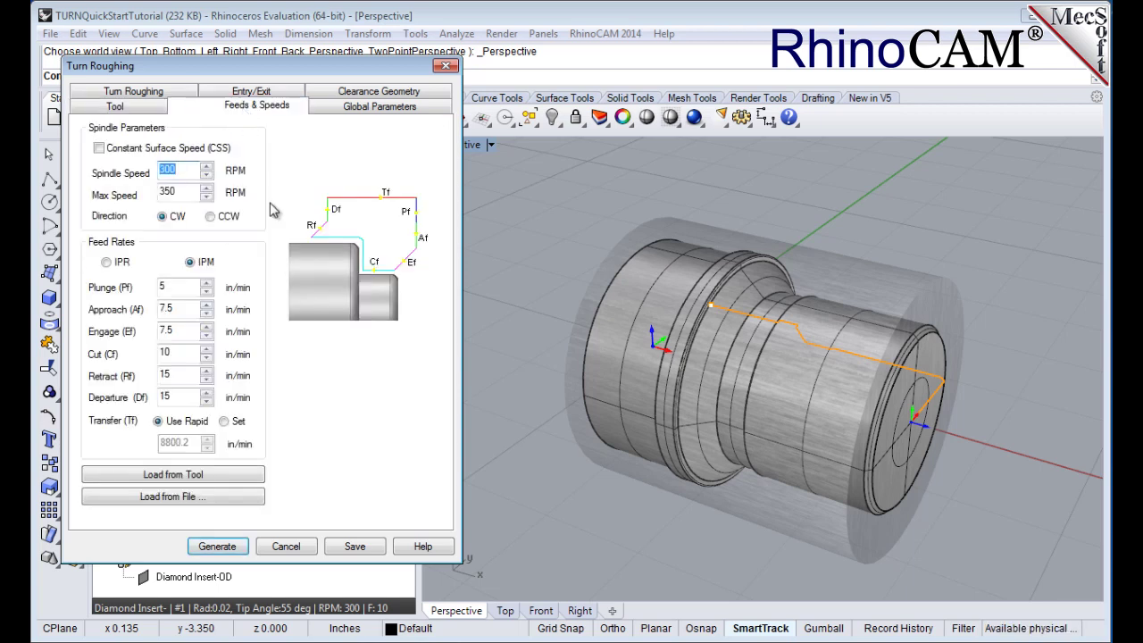
click(207, 482)
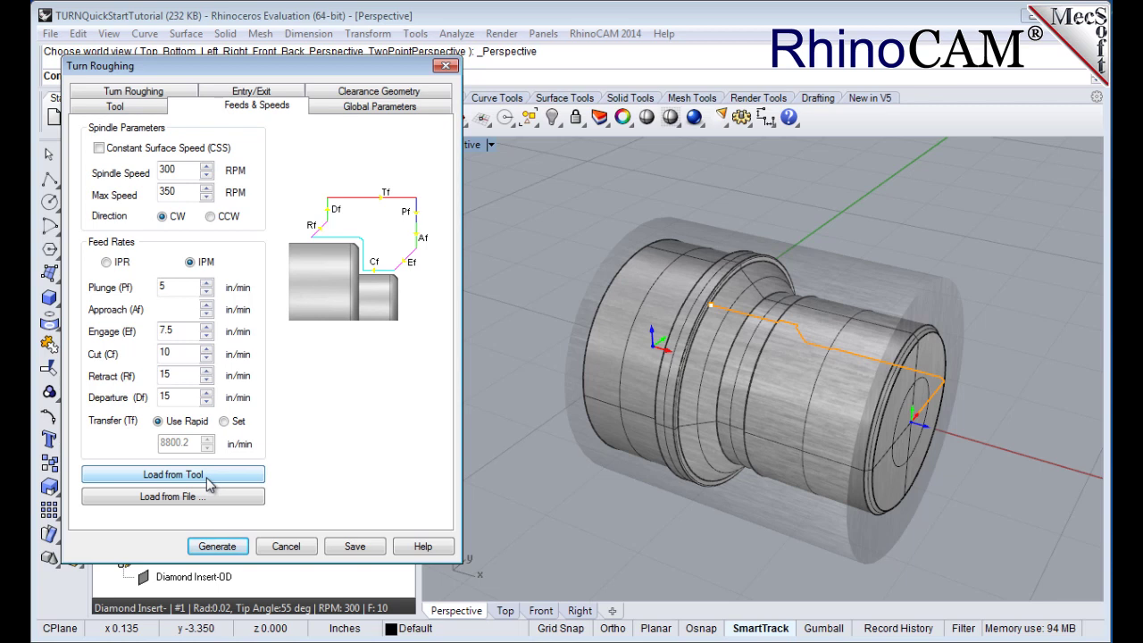
click(384, 92)
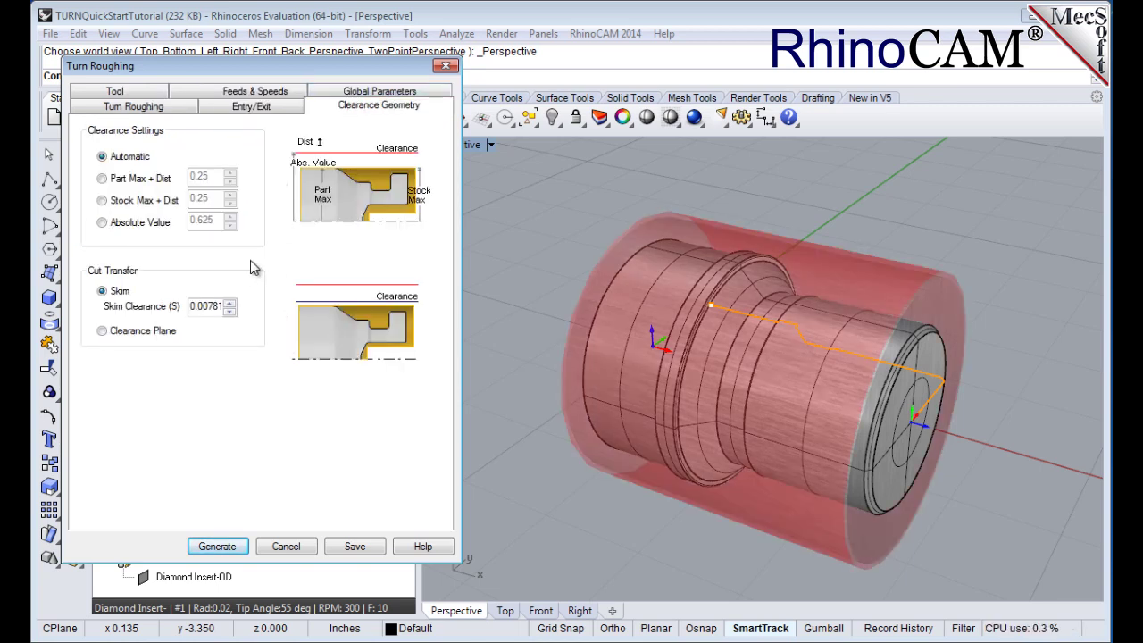
click(102, 331)
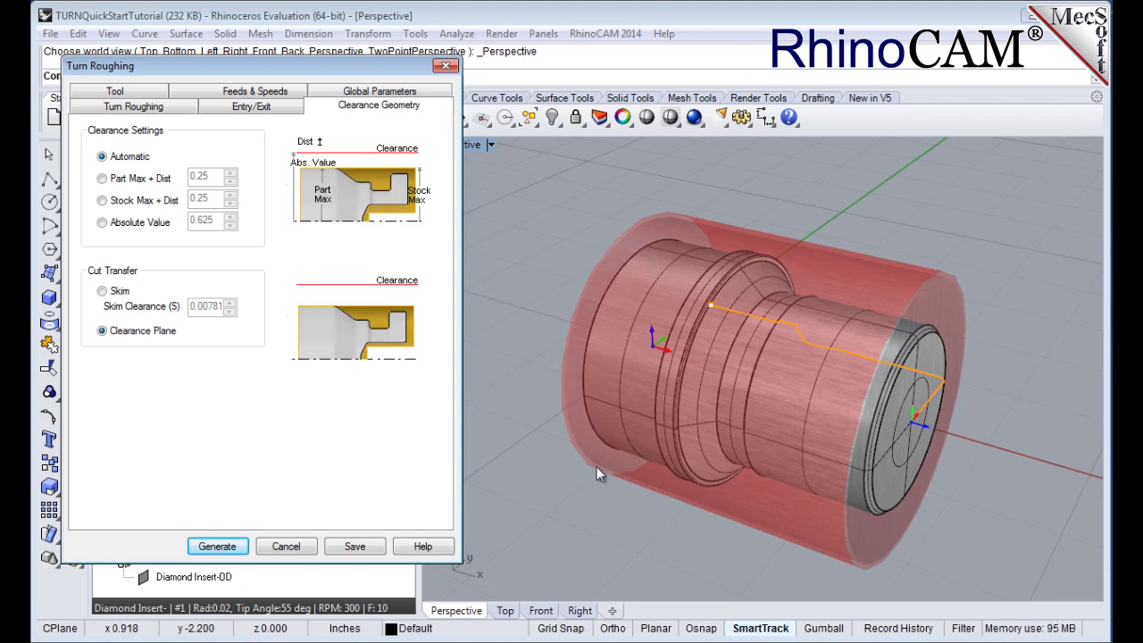
click(390, 92)
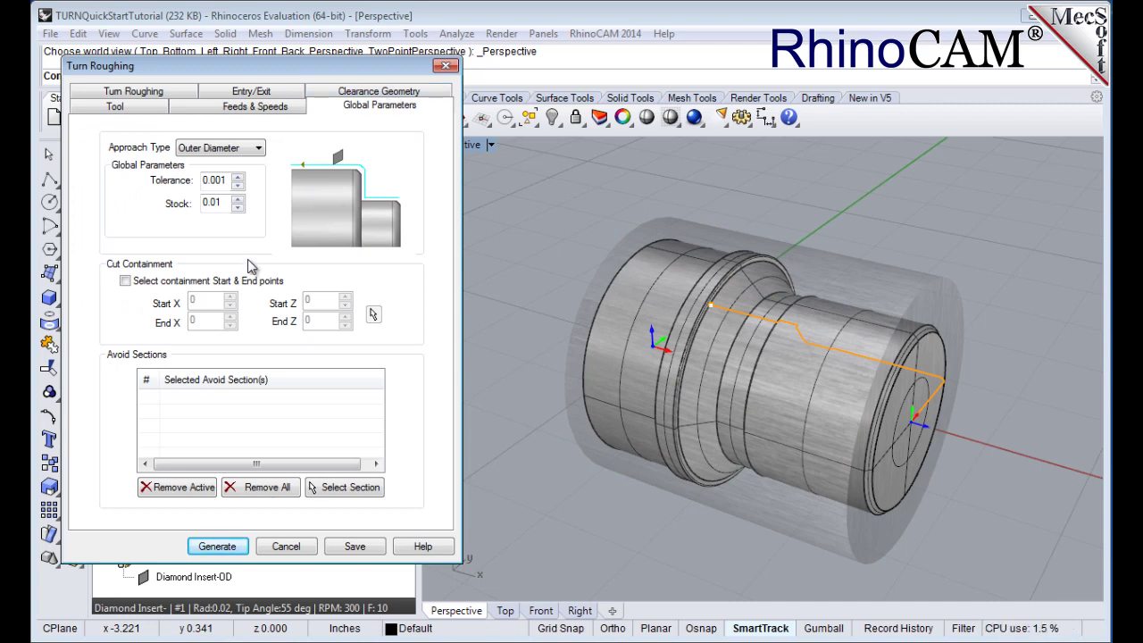
Step: Keep the roughing approach type at Outer Diameter and bring up the Turn Roughing cut pattern settings
click(258, 148)
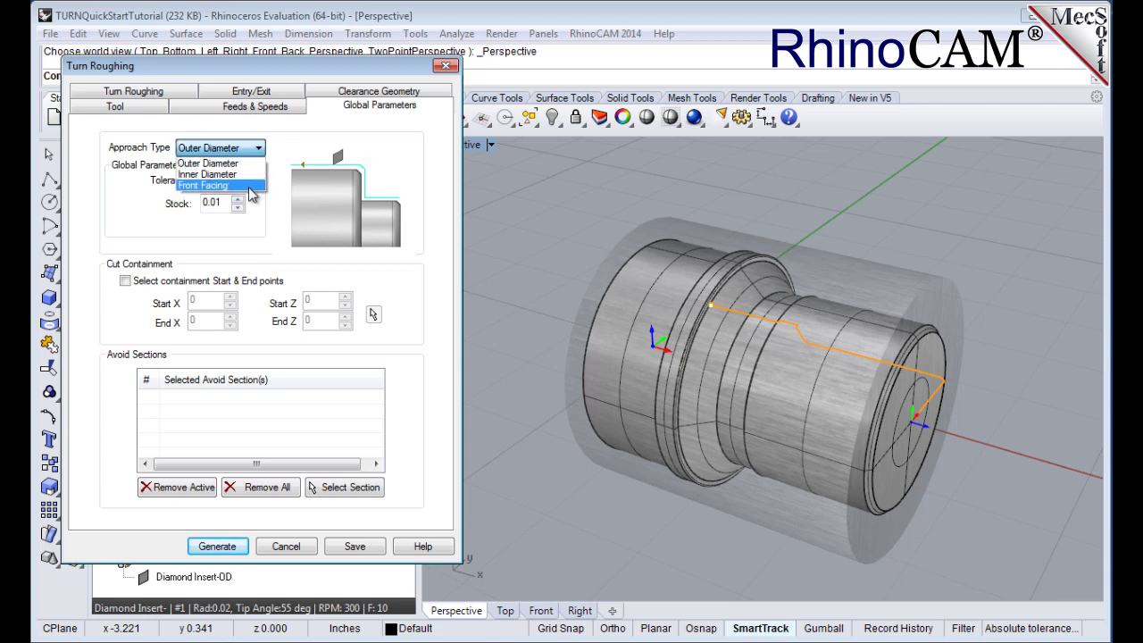
click(255, 164)
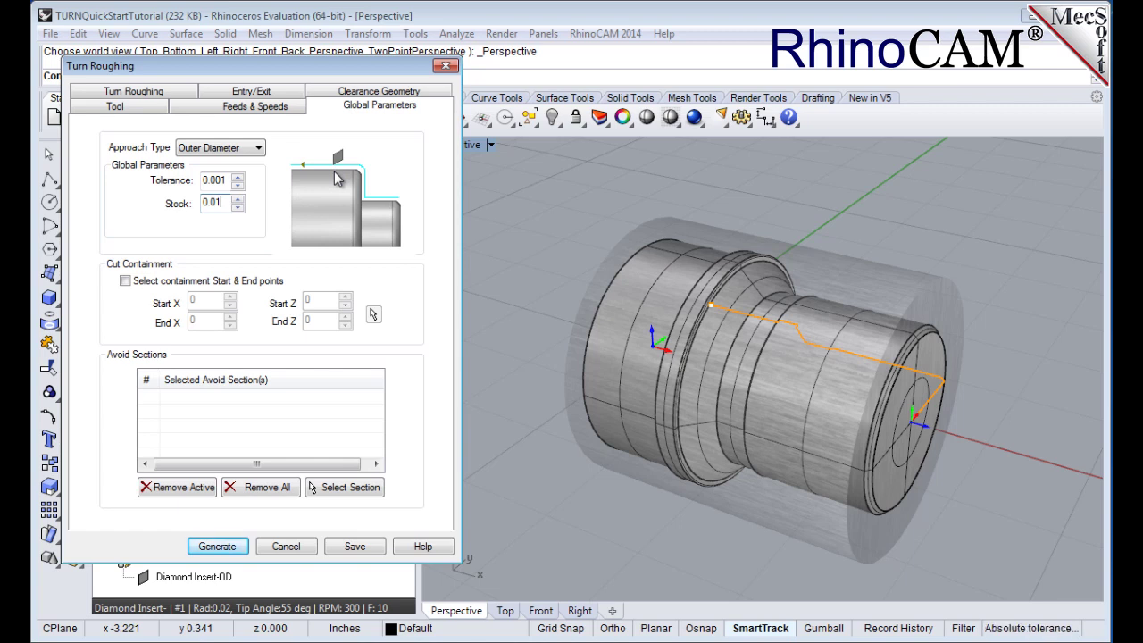
click(147, 91)
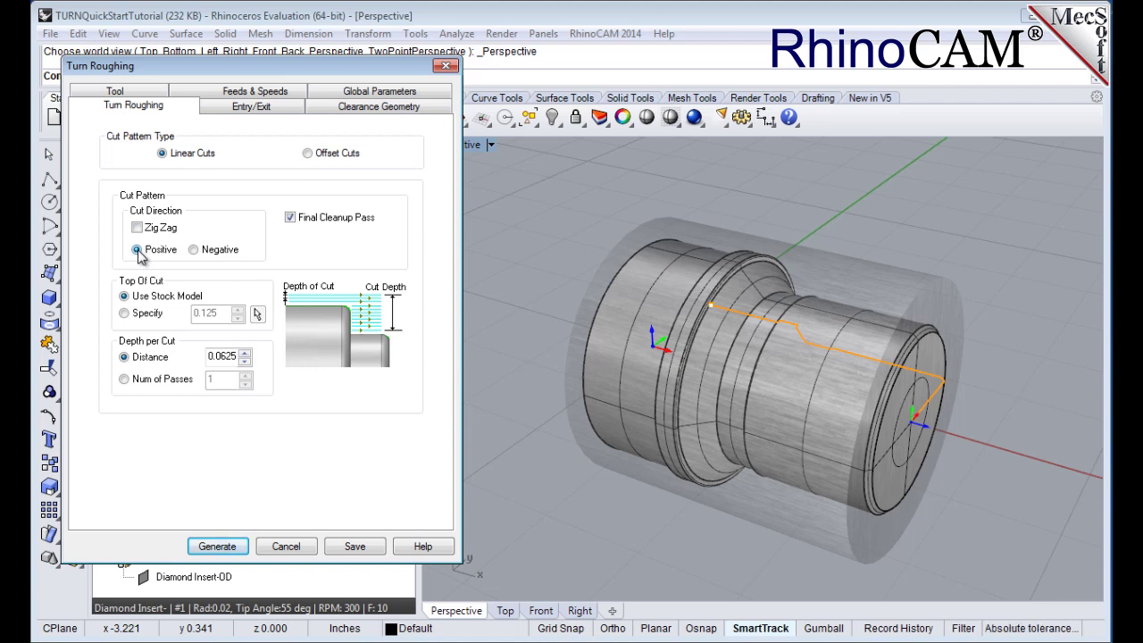
Step: Uncheck Final Cleanup Pass and bring up the Entry/Exit settings
click(289, 217)
click(262, 108)
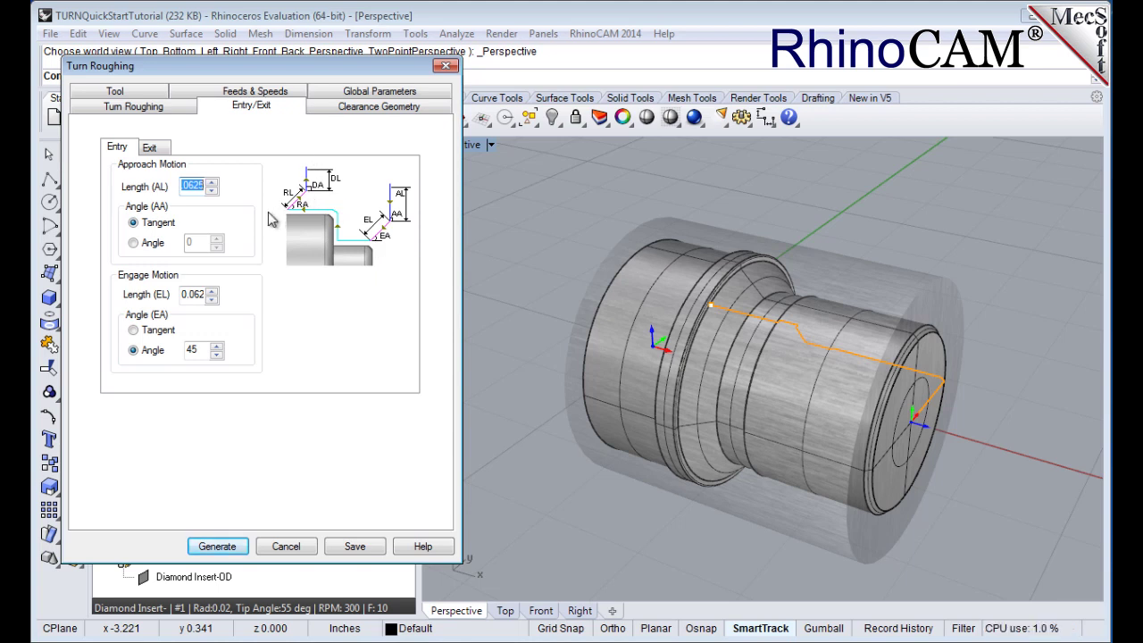
Step: Set the entry approach and engage lengths to 0.025
click(116, 148)
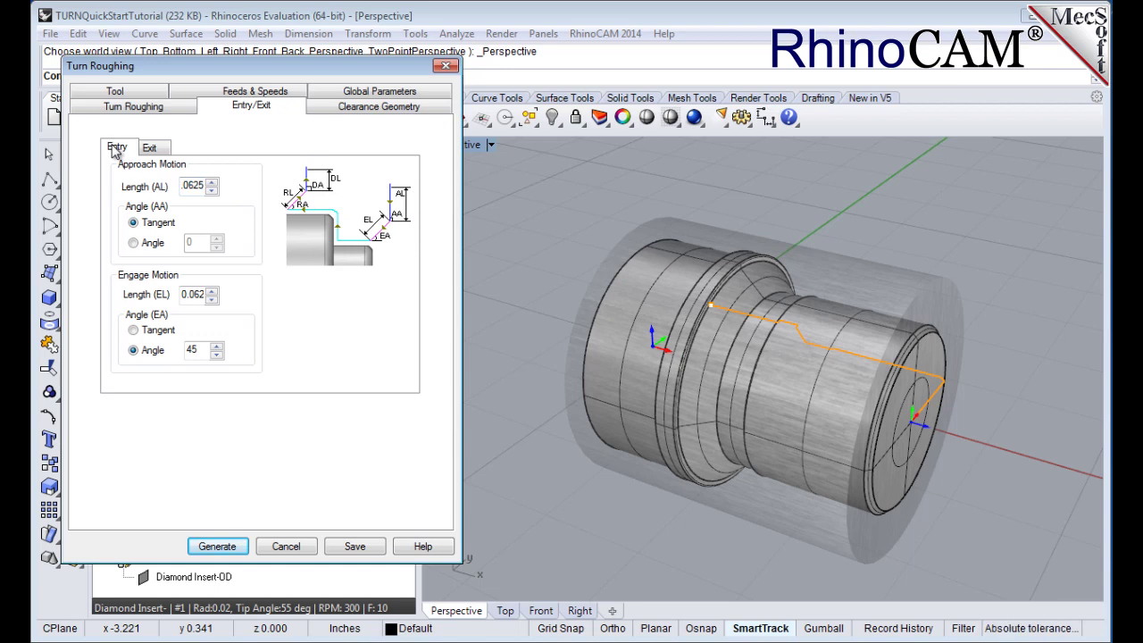
double_click(203, 187)
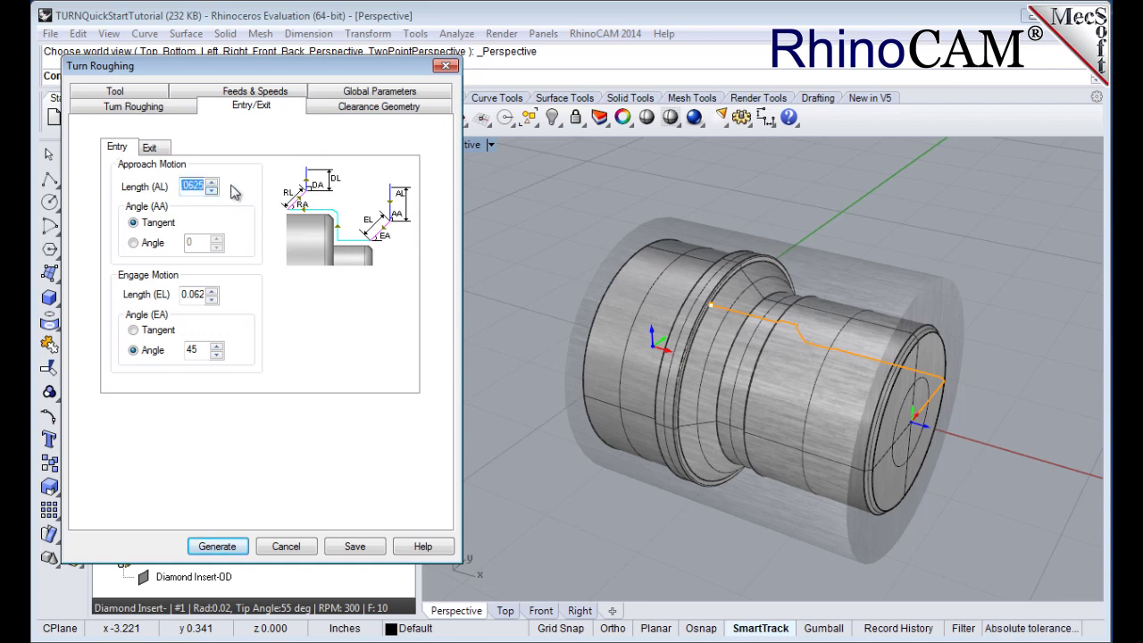
text(0.025)
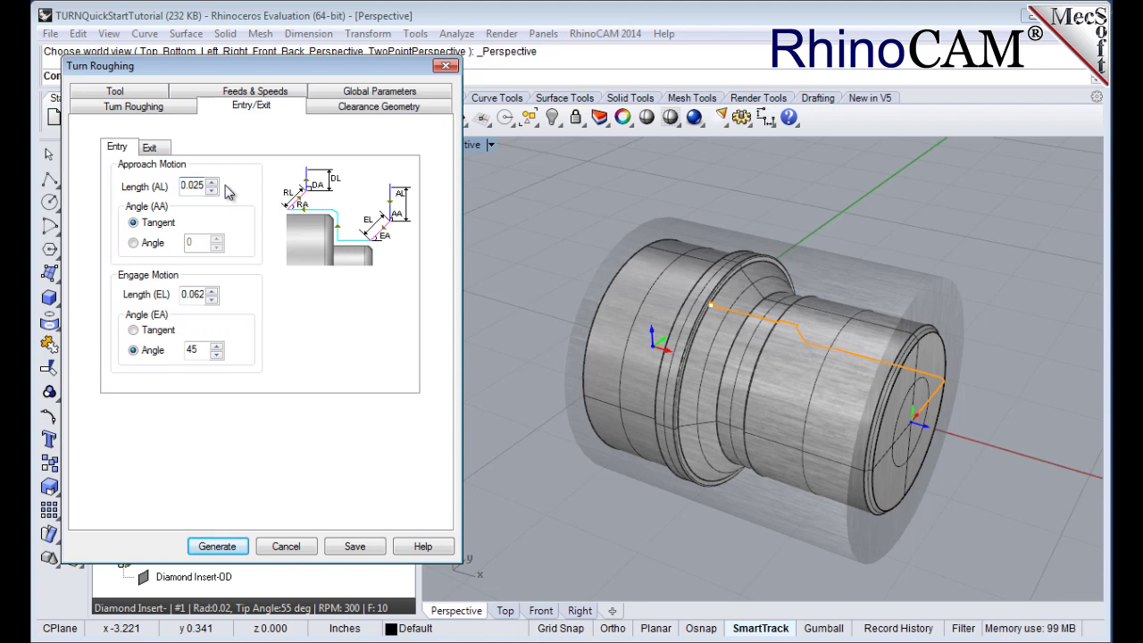
double_click(191, 294)
text(0)
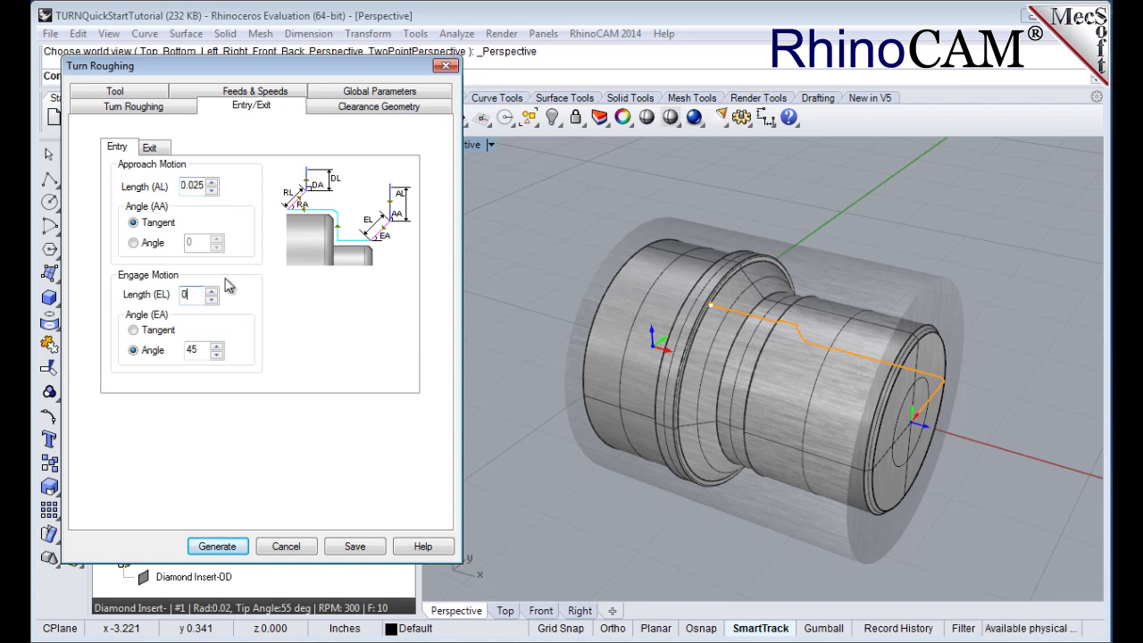
text(.025)
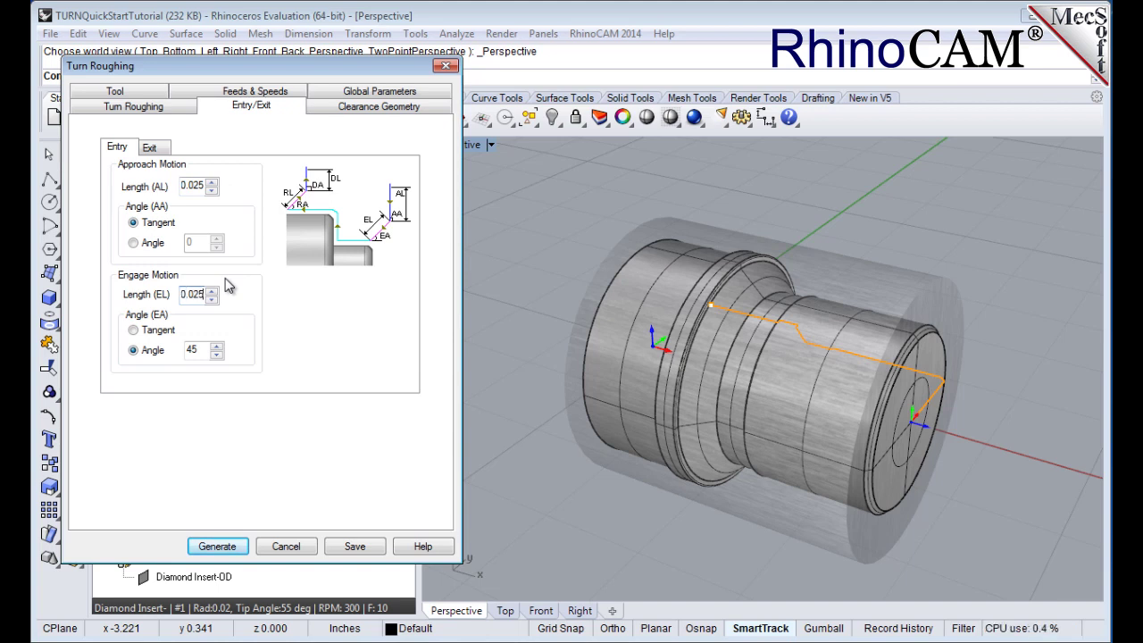
Step: Set the exit retract and depart lengths to 0.025 and generate the Turn Roughing toolpath
click(149, 148)
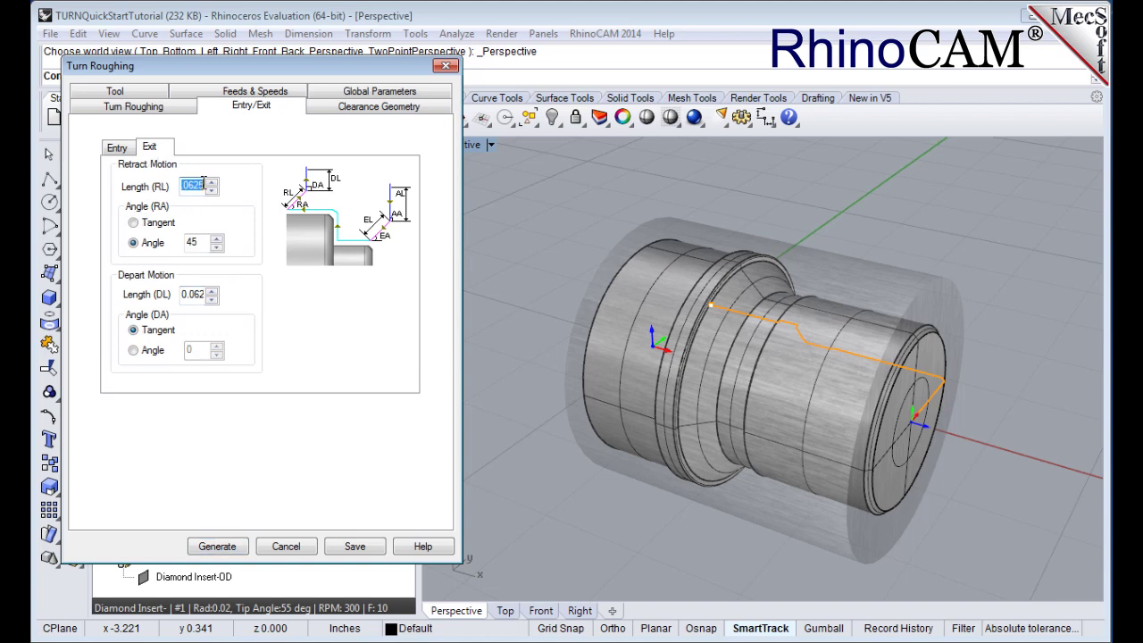
text(0.025)
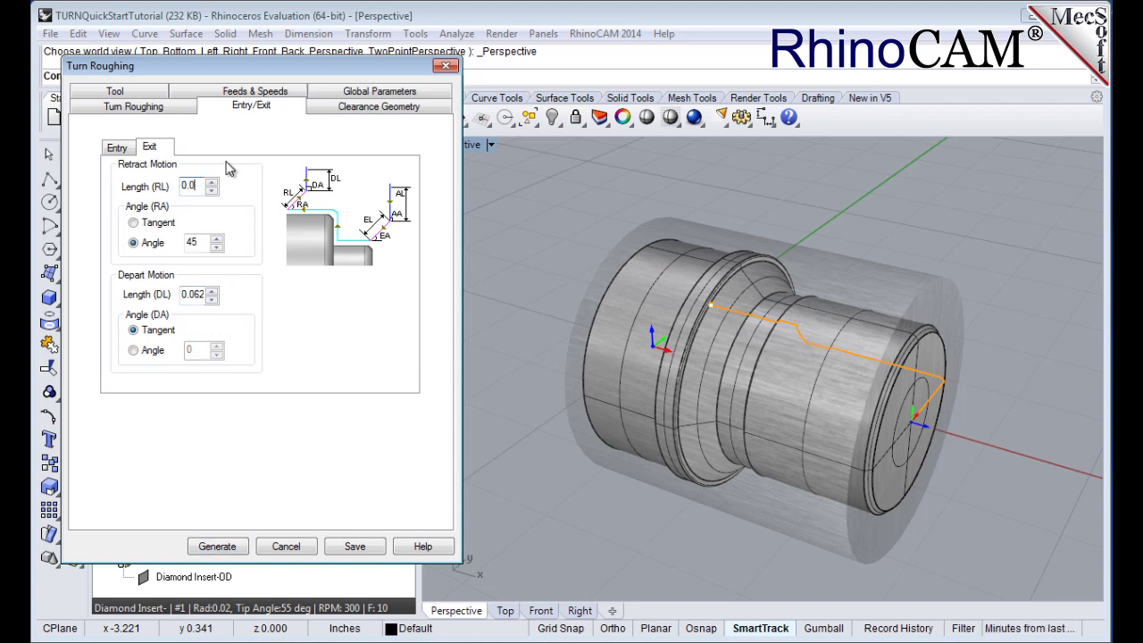
double_click(192, 295)
text(0.025)
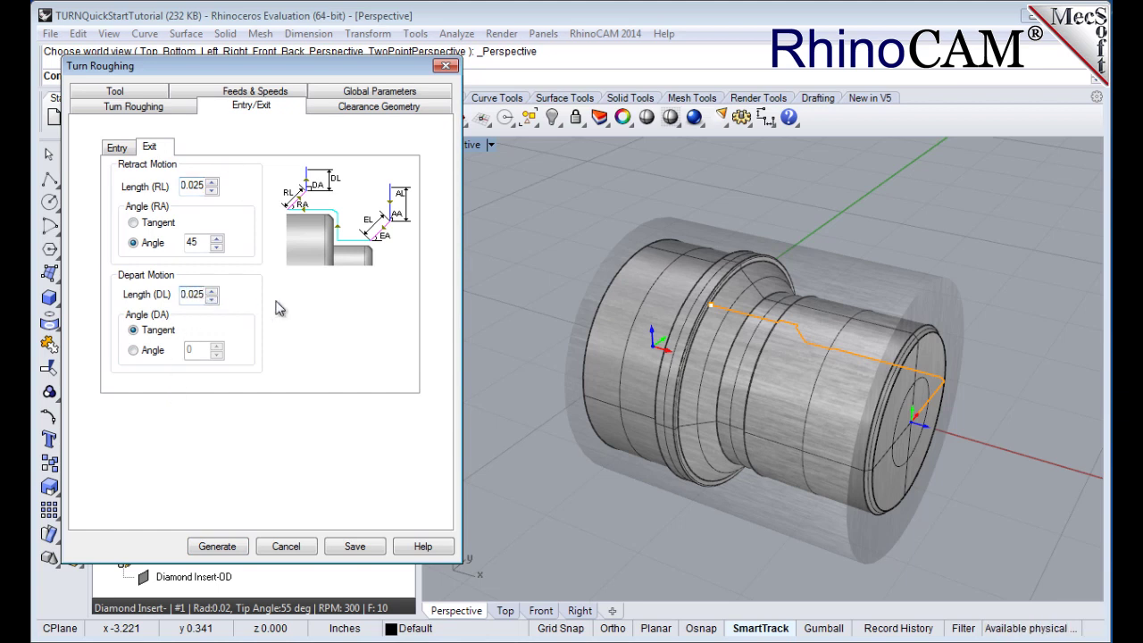
click(230, 541)
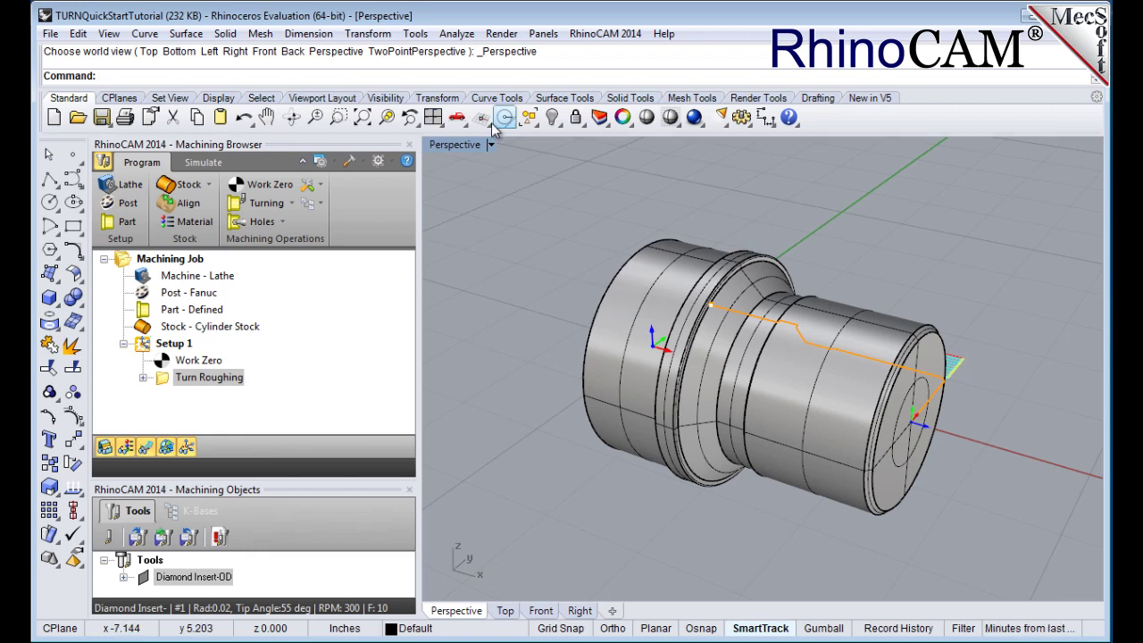
click(459, 120)
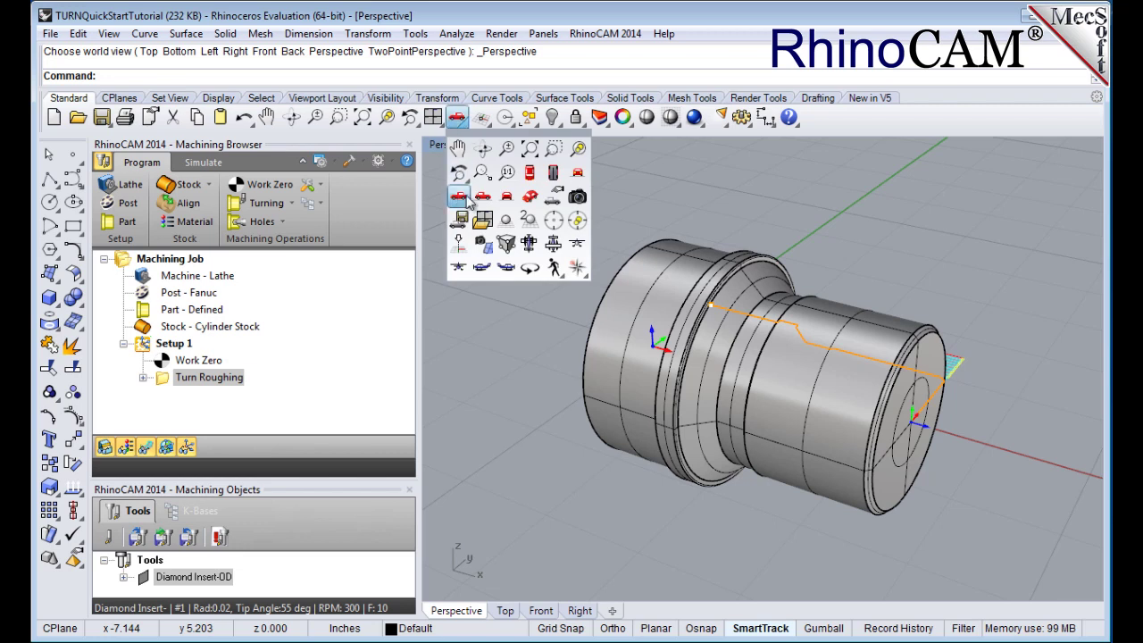
click(527, 175)
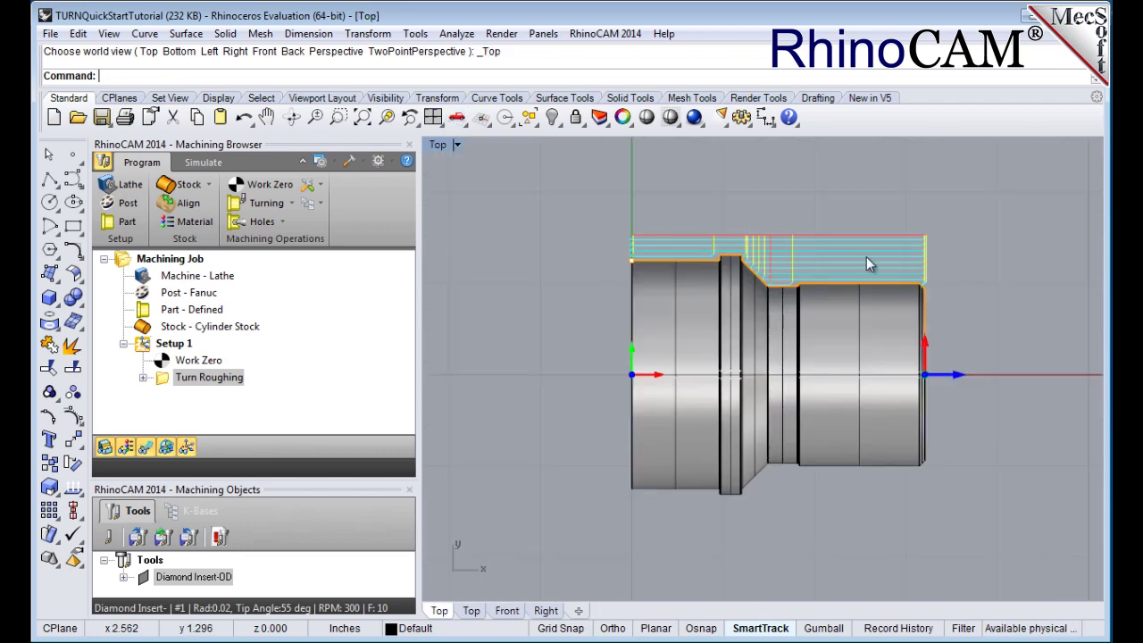
click(147, 453)
click(147, 453)
click(147, 453)
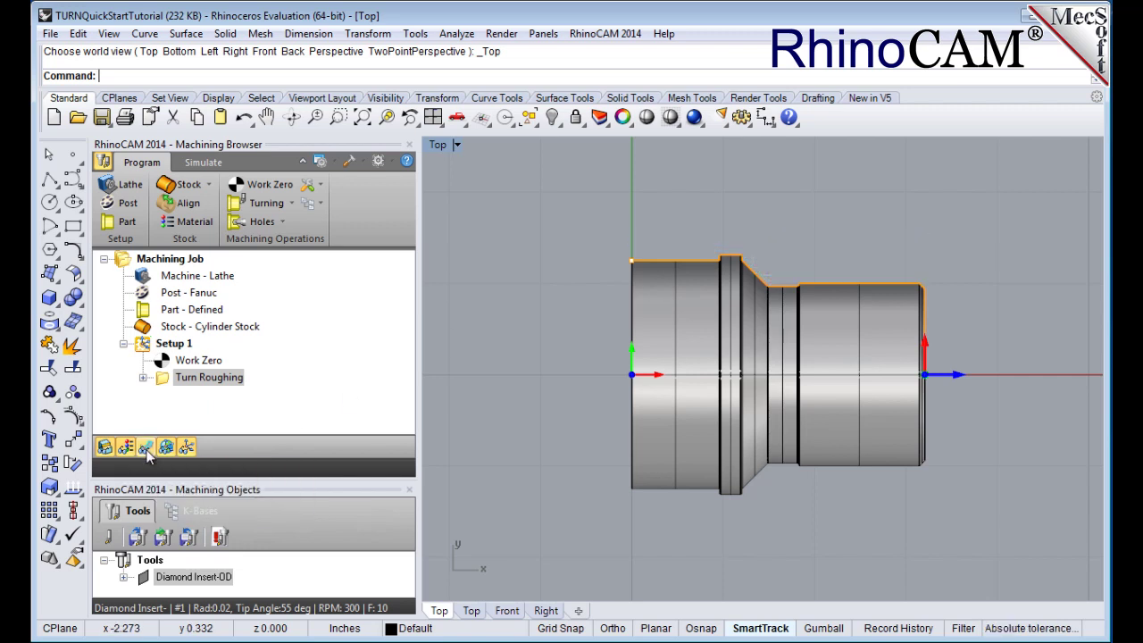
click(148, 452)
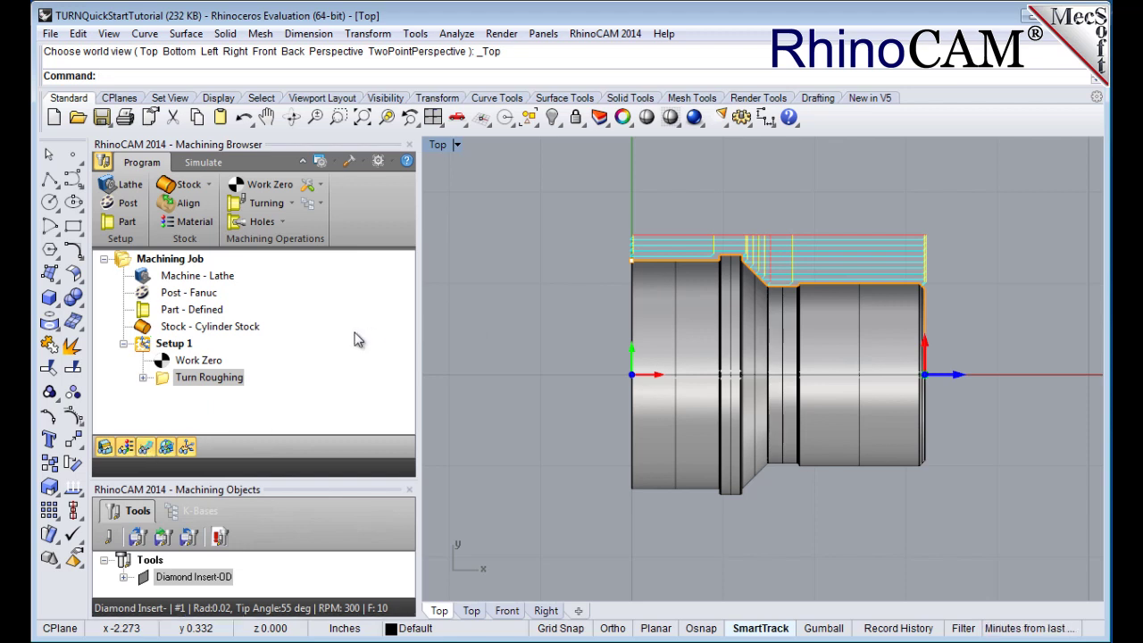
click(469, 125)
click(538, 204)
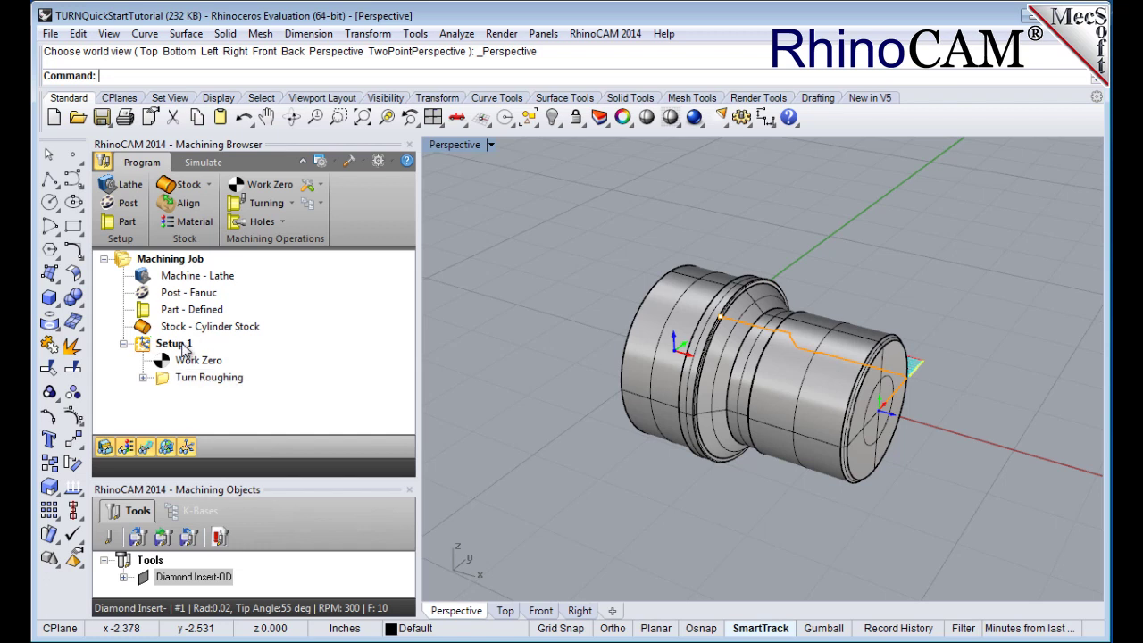
Step: For Setup 1, set the simulation preferences to 3 Quarter stock display
click(181, 346)
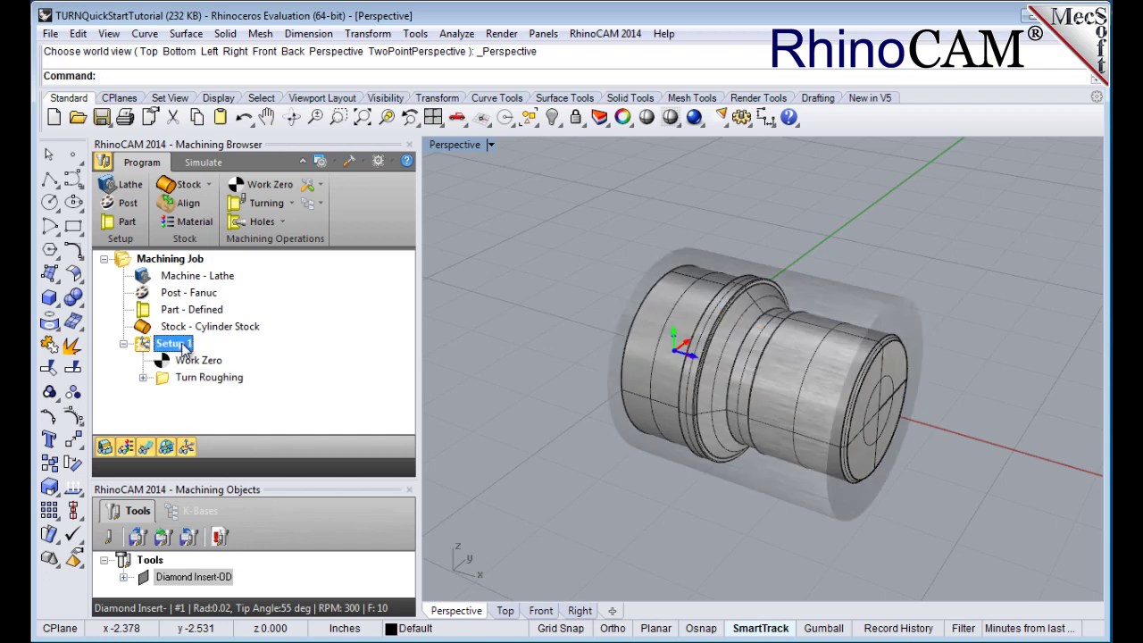
click(205, 164)
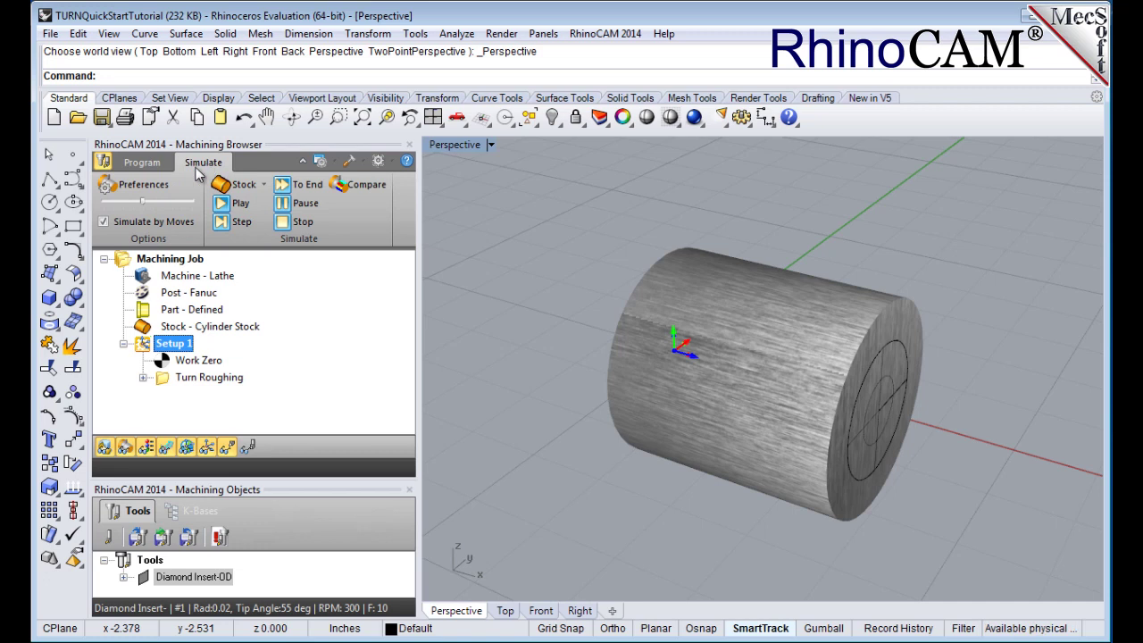
click(146, 186)
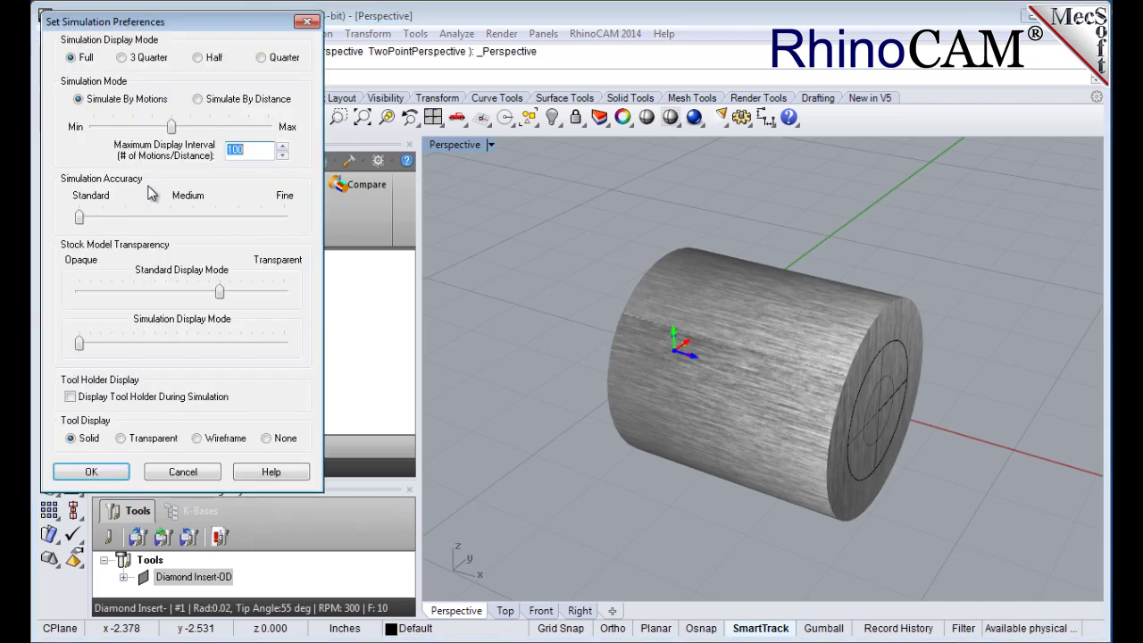
click(122, 61)
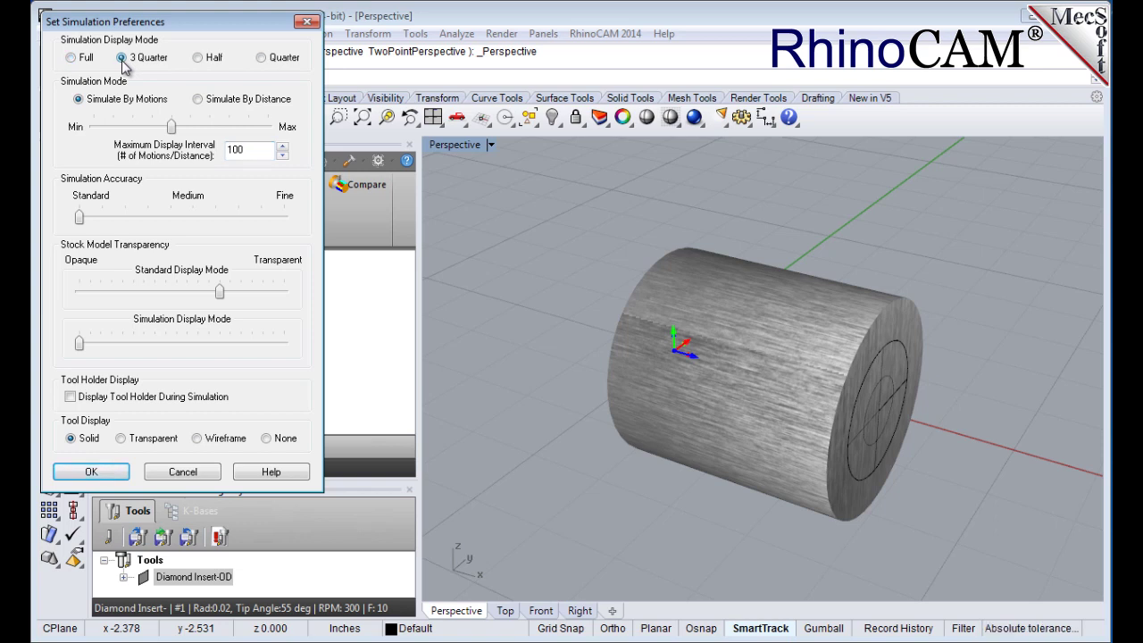
click(91, 471)
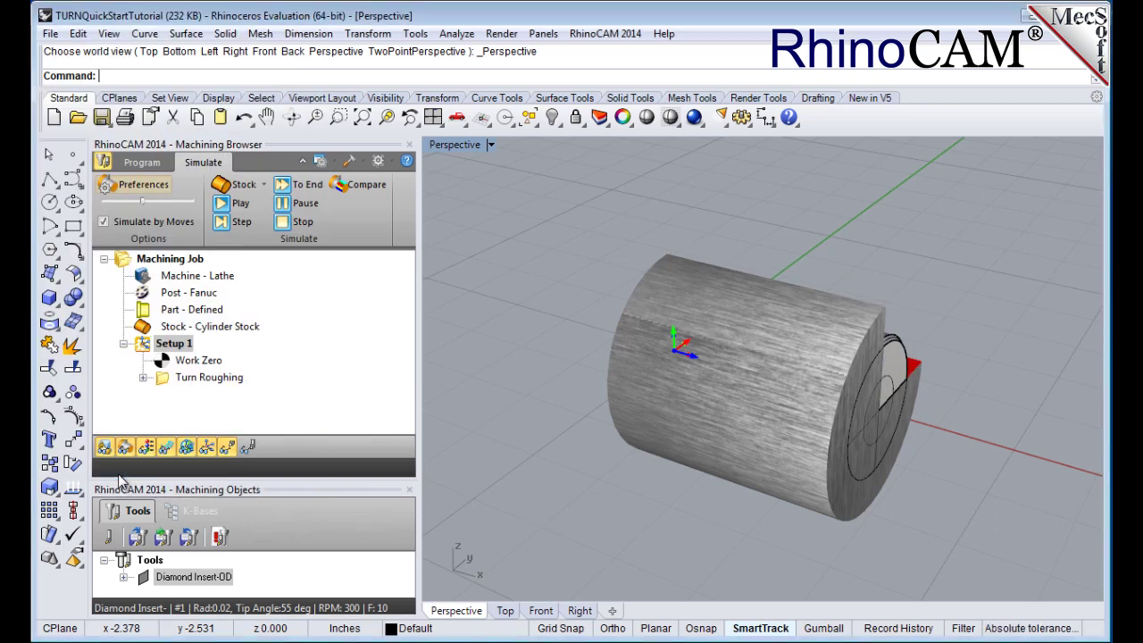
Step: Turn off Simulate by Moves and set the simulation speed to its slowest
click(105, 226)
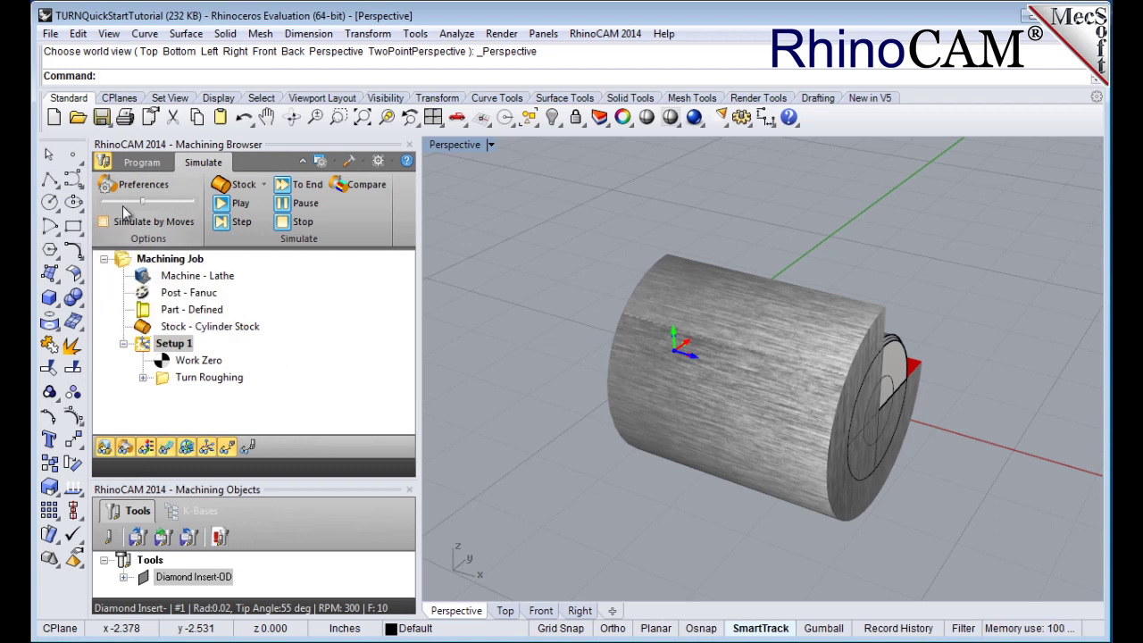
mouse_move(134, 202)
mouse_down()
mouse_move(172, 204)
mouse_move(114, 207)
mouse_up()
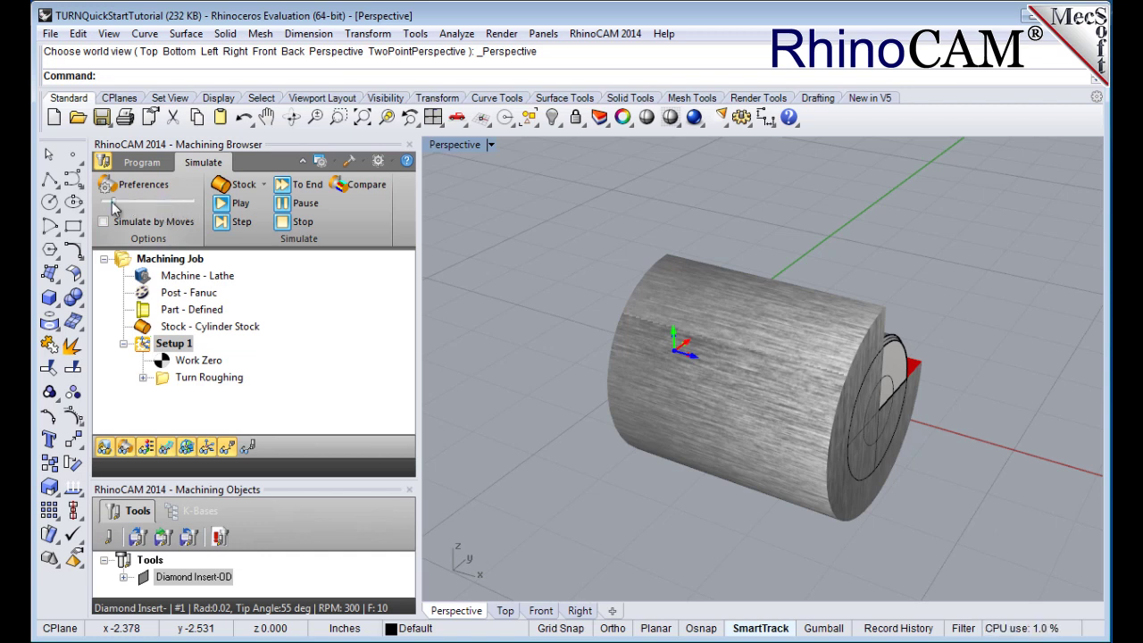
right_drag(611, 516, 659, 432)
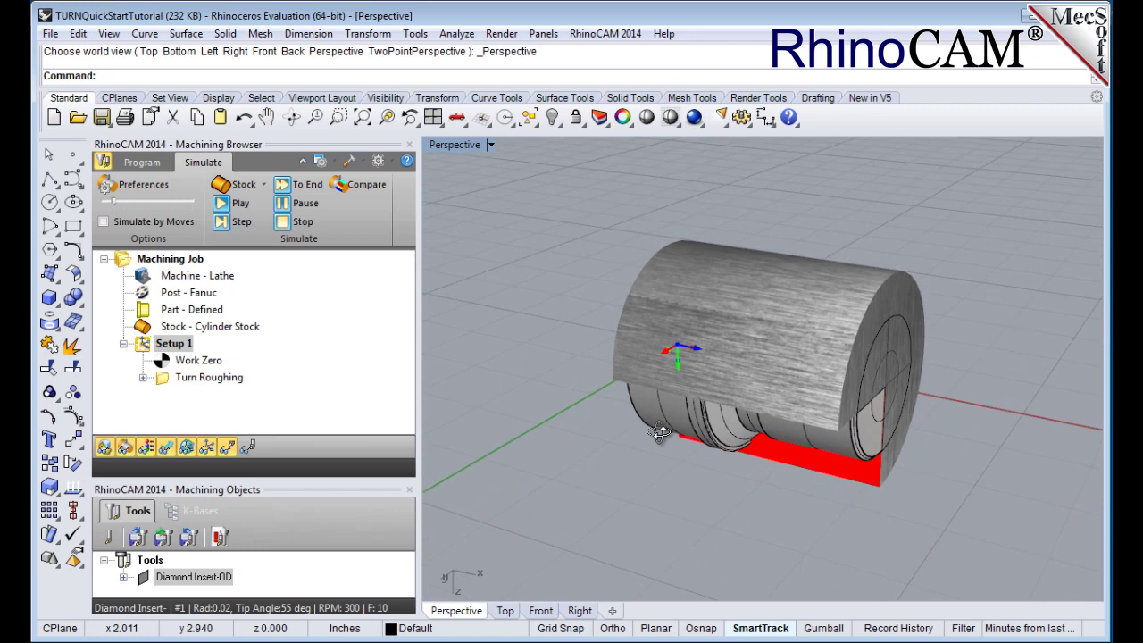
Step: Zoom to the stock, hide the part, and play the roughing simulation
click(362, 119)
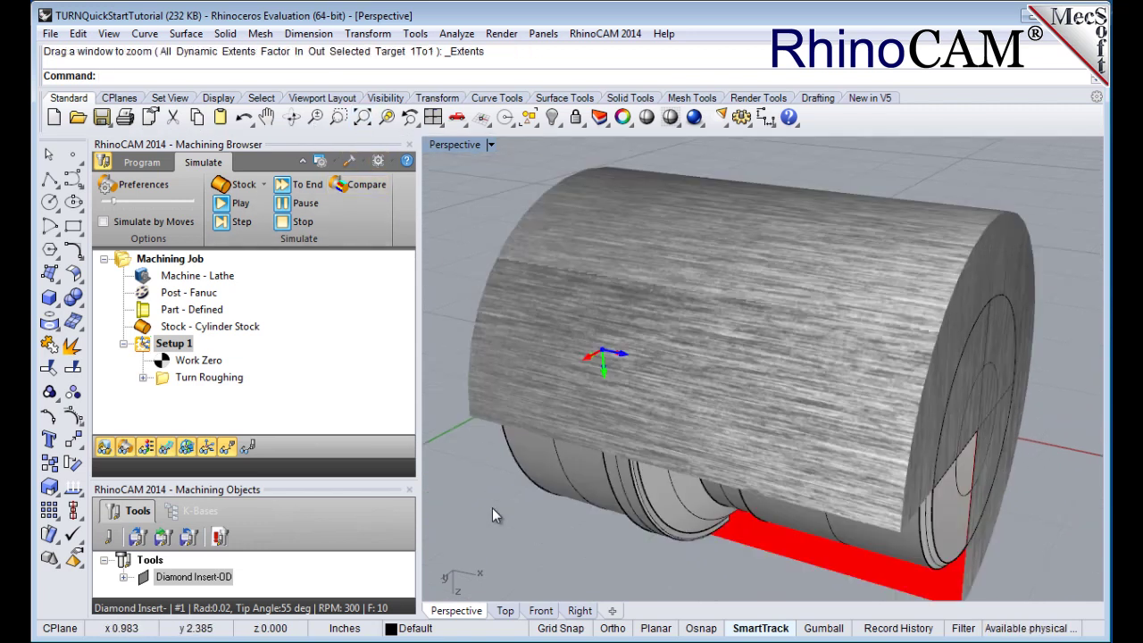
click(105, 449)
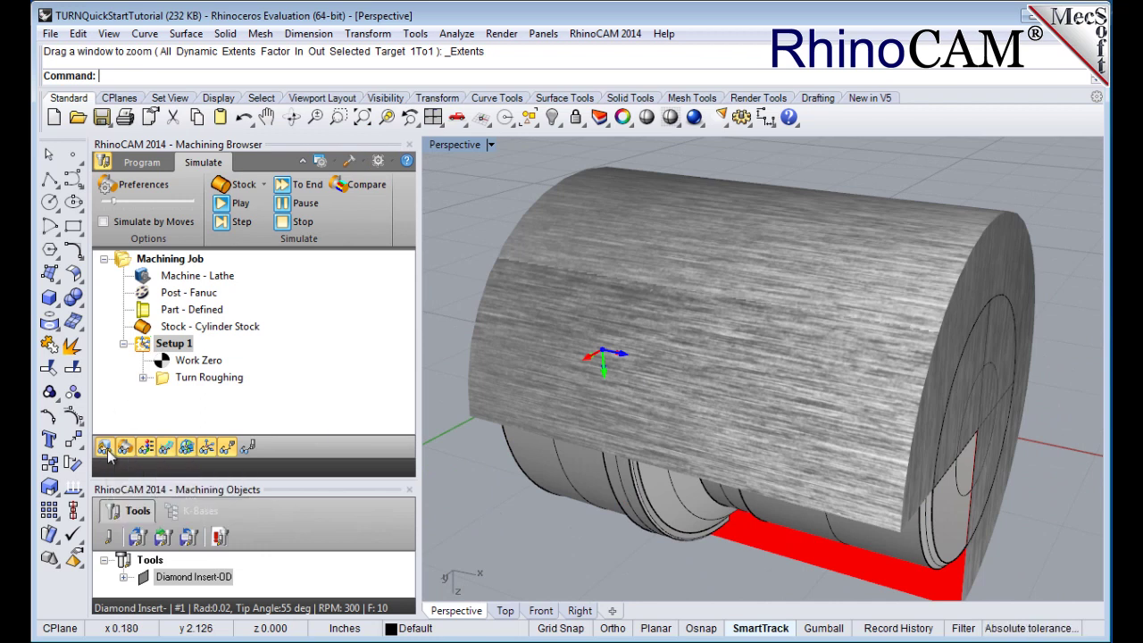
click(241, 203)
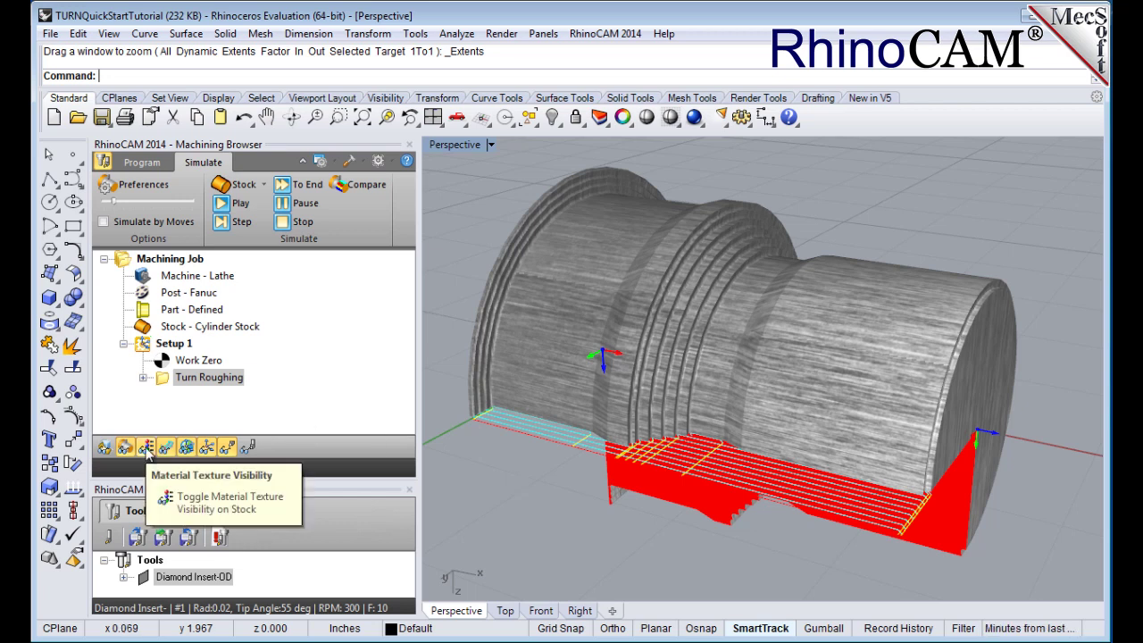
Step: Toggle the stock's material texture off and on, then return to the Program tab
click(146, 447)
click(145, 447)
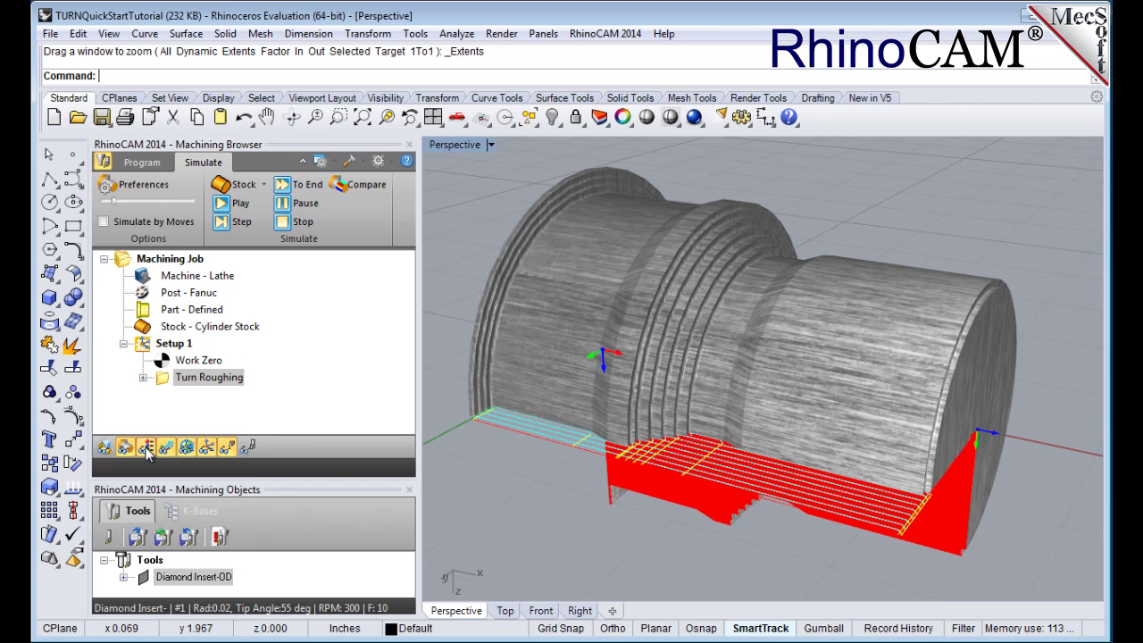
click(146, 447)
click(145, 446)
click(143, 165)
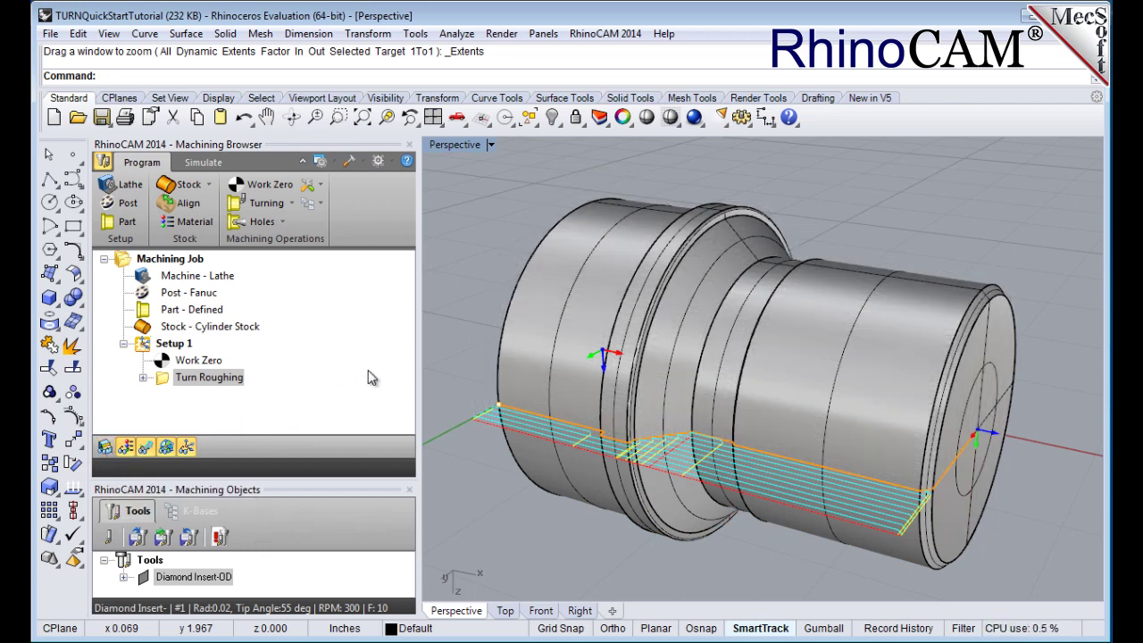
Step: Create a Turn Finishing operation using the Diamond Insert-OD tool
click(261, 202)
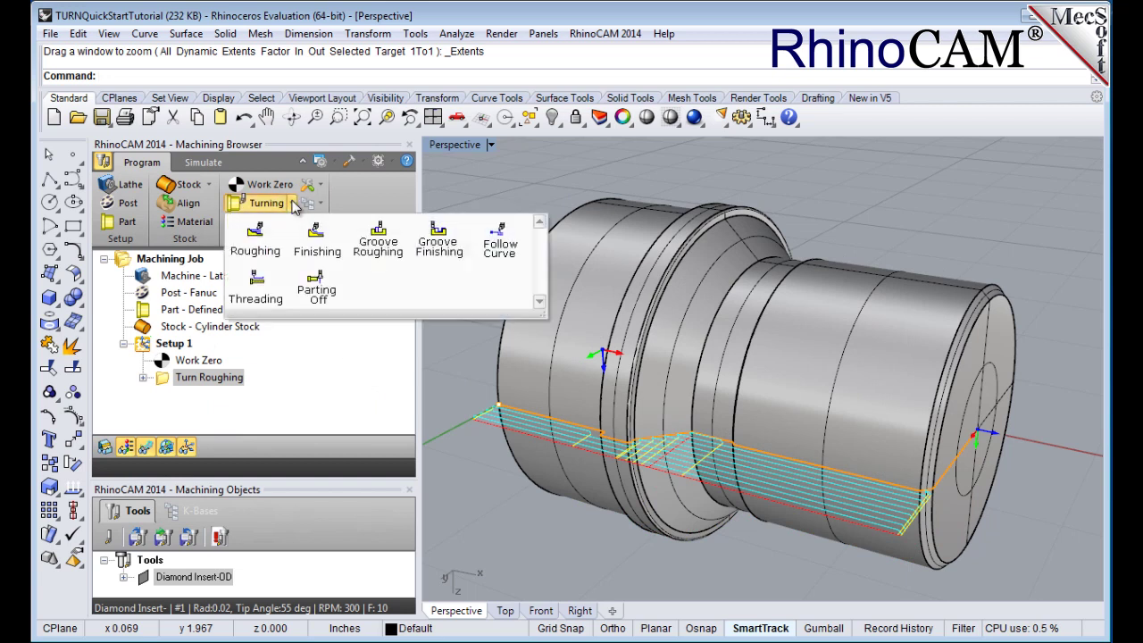
click(321, 252)
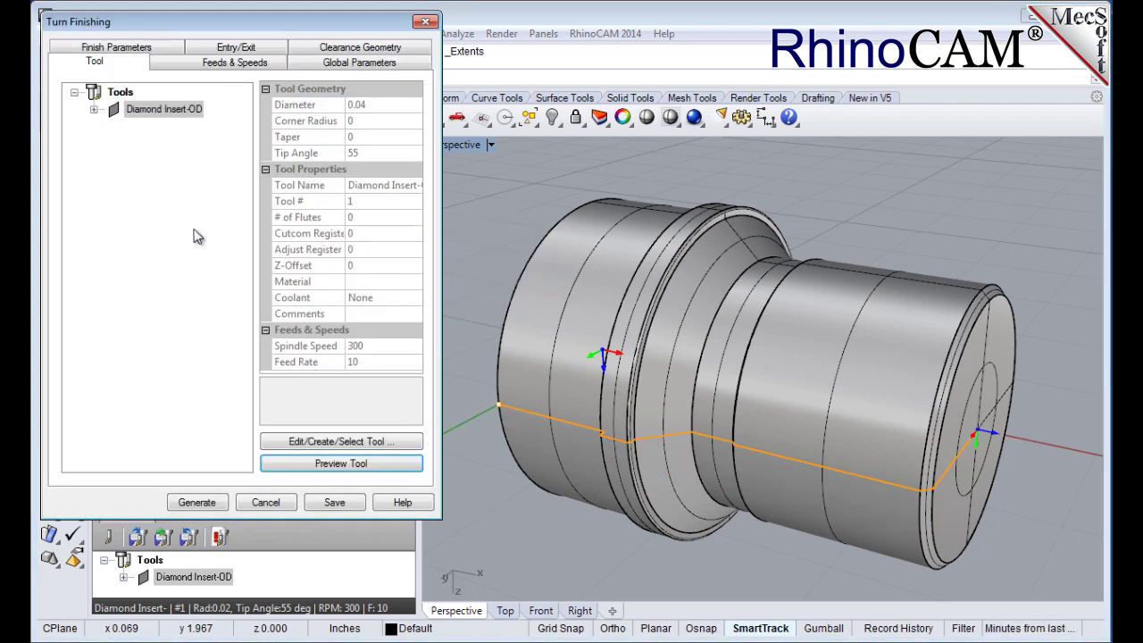
click(165, 111)
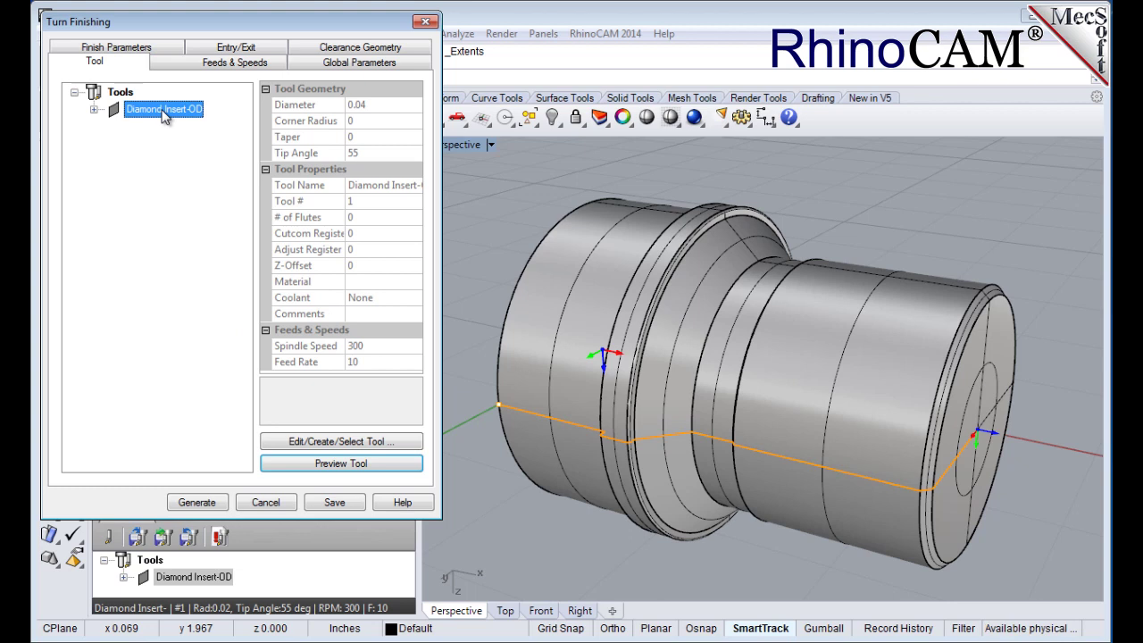
Step: Review feeds and speeds and set cut transfer to Clearance Plane
click(230, 68)
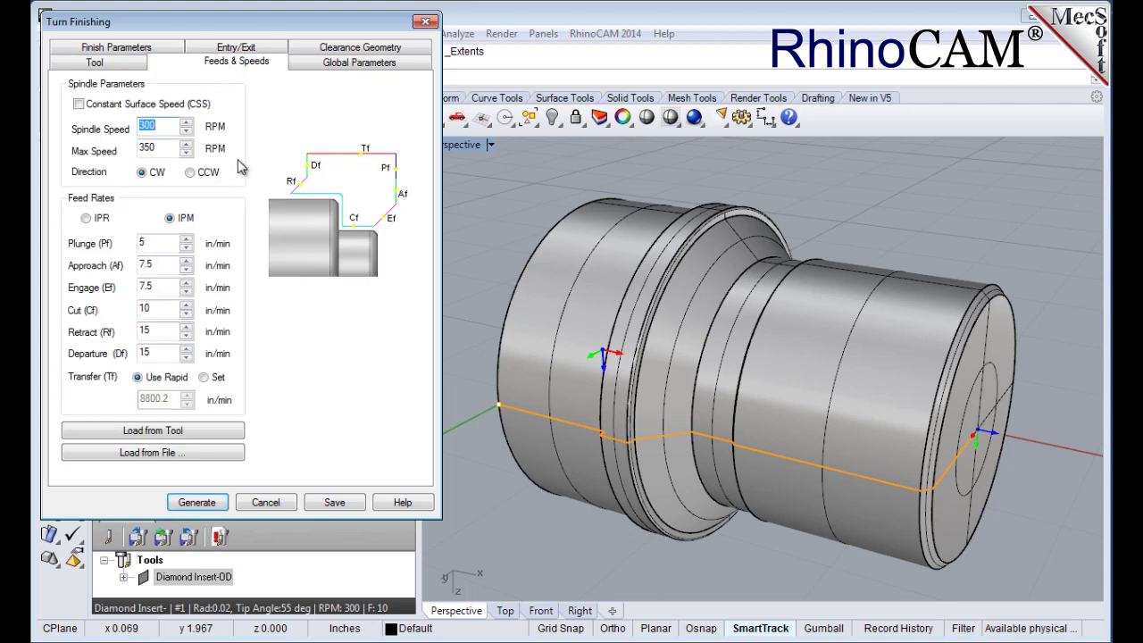
click(180, 438)
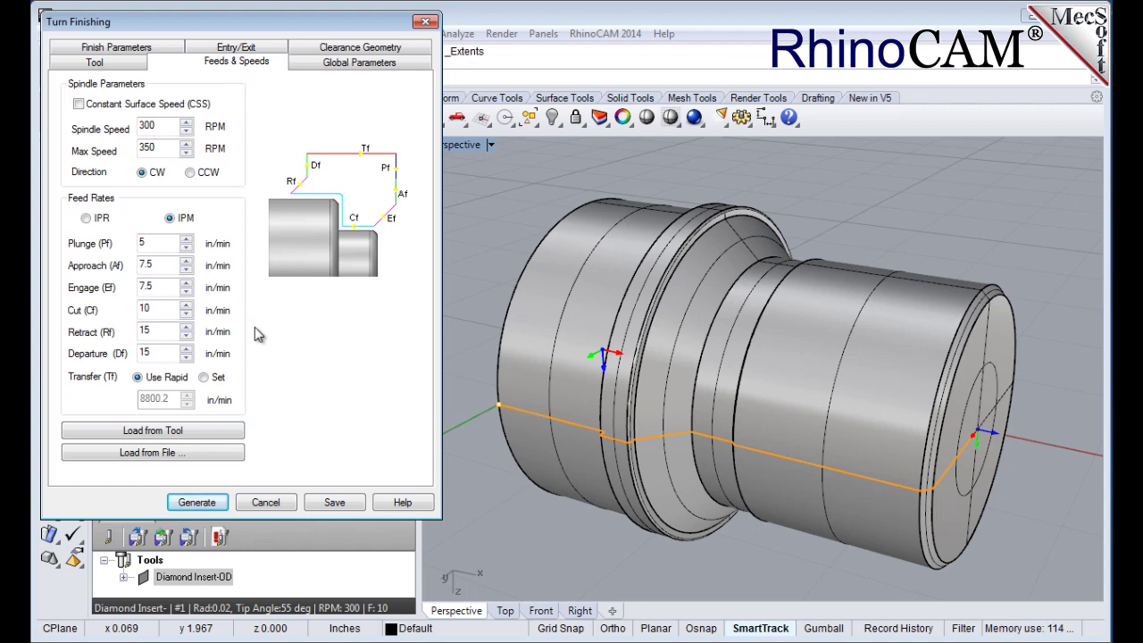
click(361, 48)
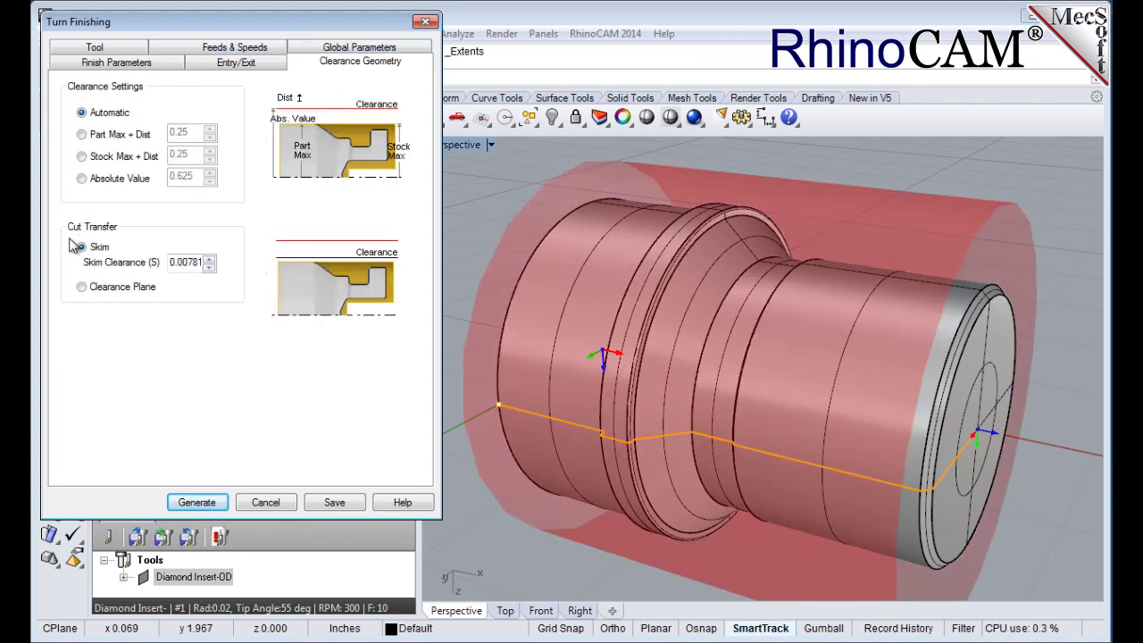
click(82, 286)
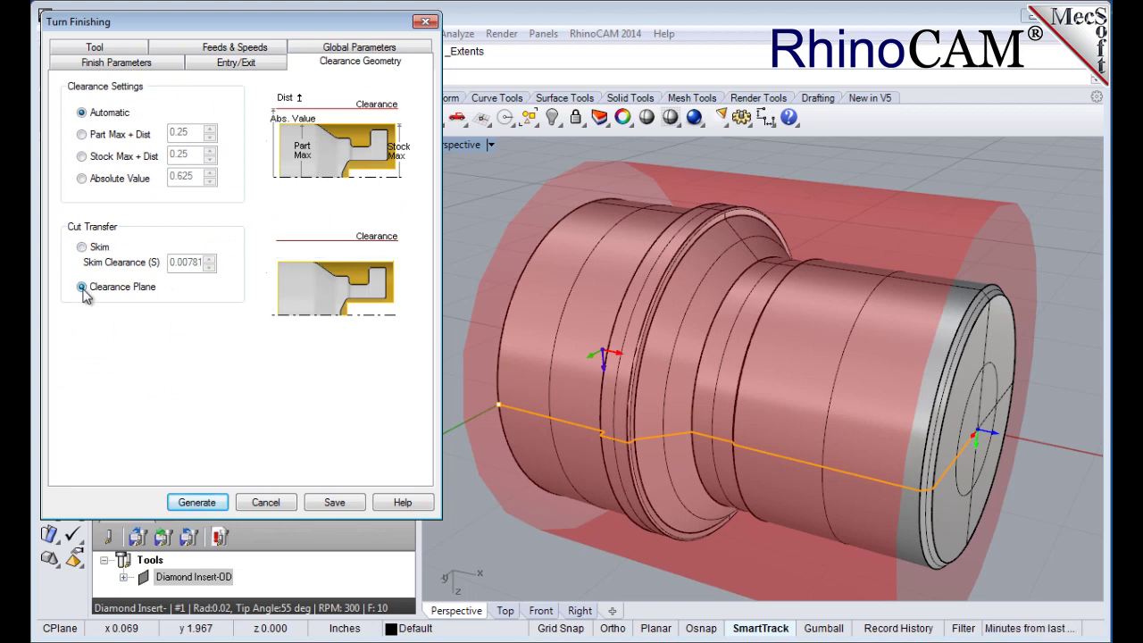
click(331, 50)
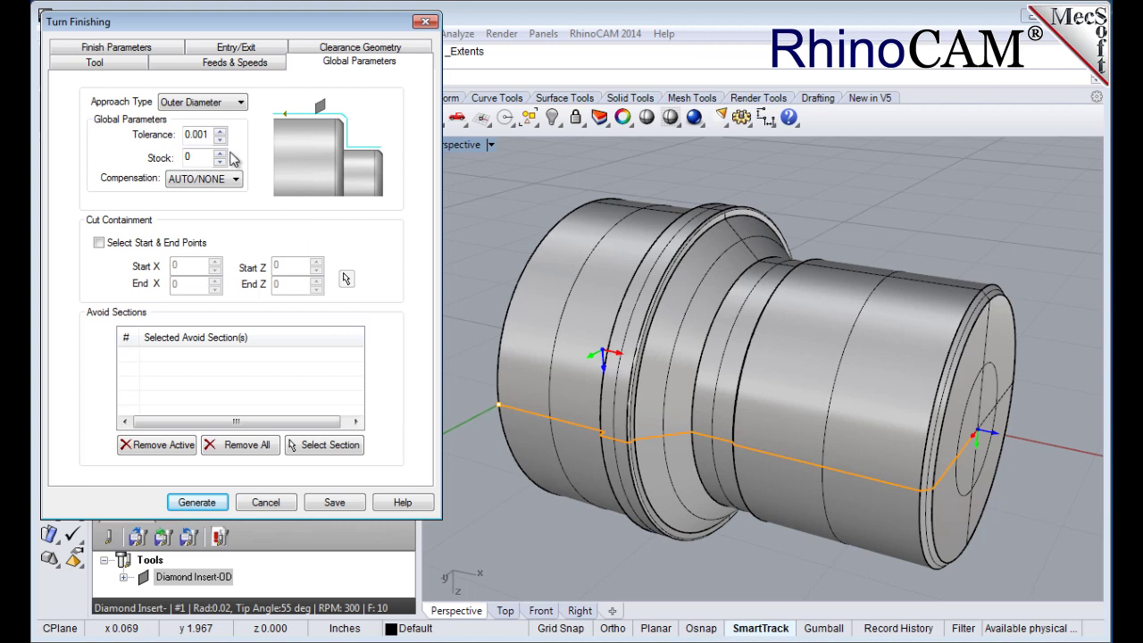
Step: Keep the Outer Diameter approach and enable Select Start & End Points for finishing
click(223, 102)
click(214, 118)
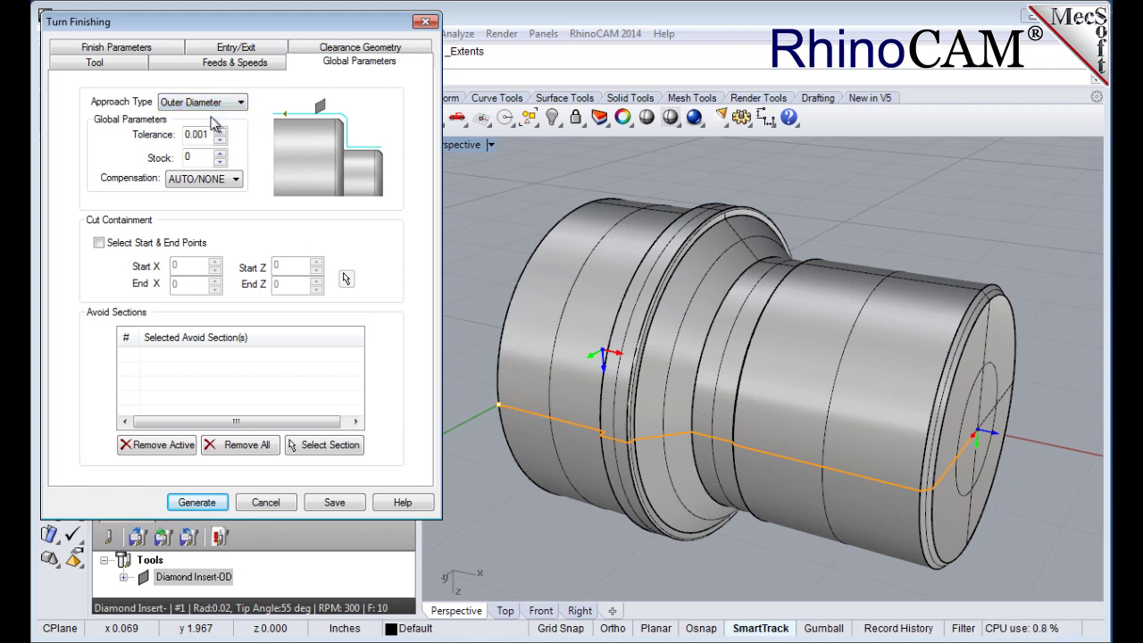
click(203, 156)
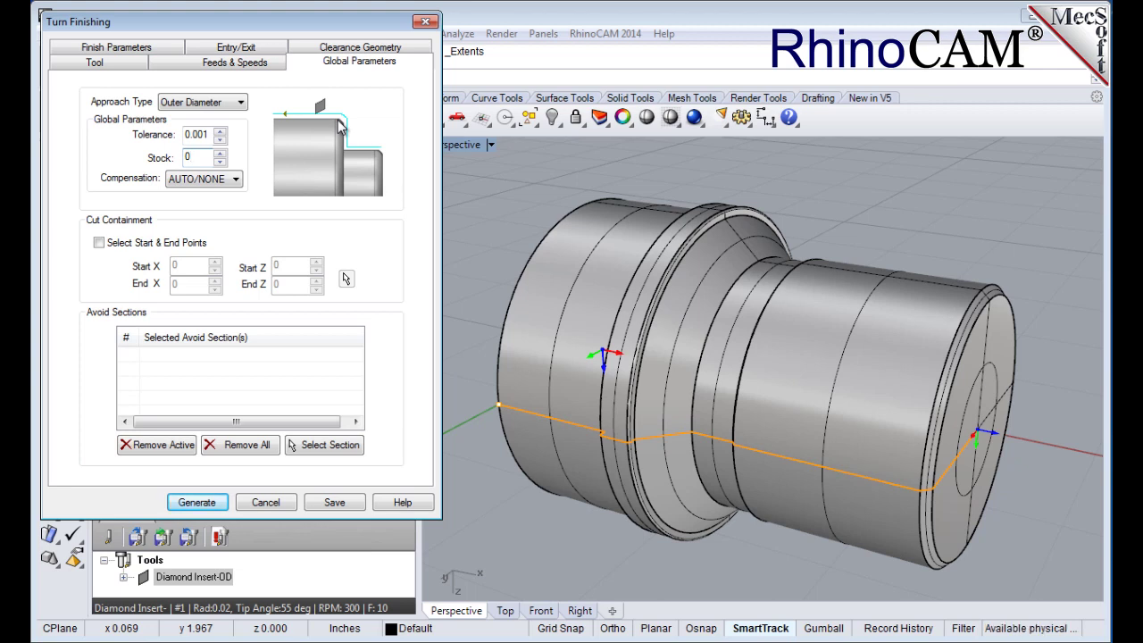
click(100, 246)
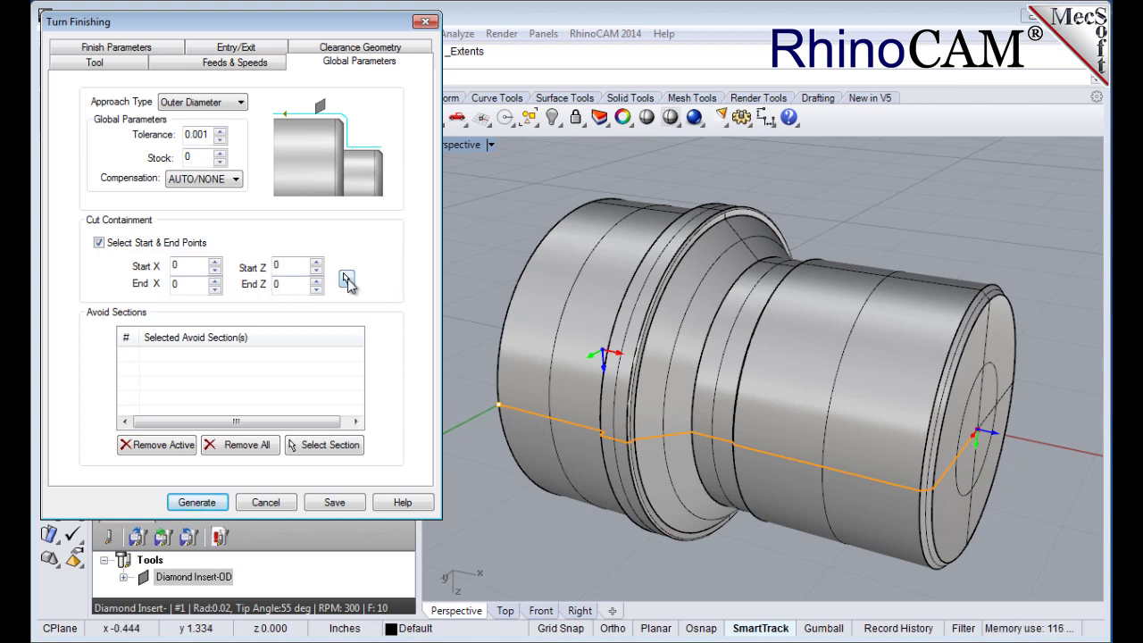
Step: Pick the cut start point (X 0.92802, Z -0.00384) and, in Top view, the end point (X 1.24363, Z -3.19938)
click(348, 279)
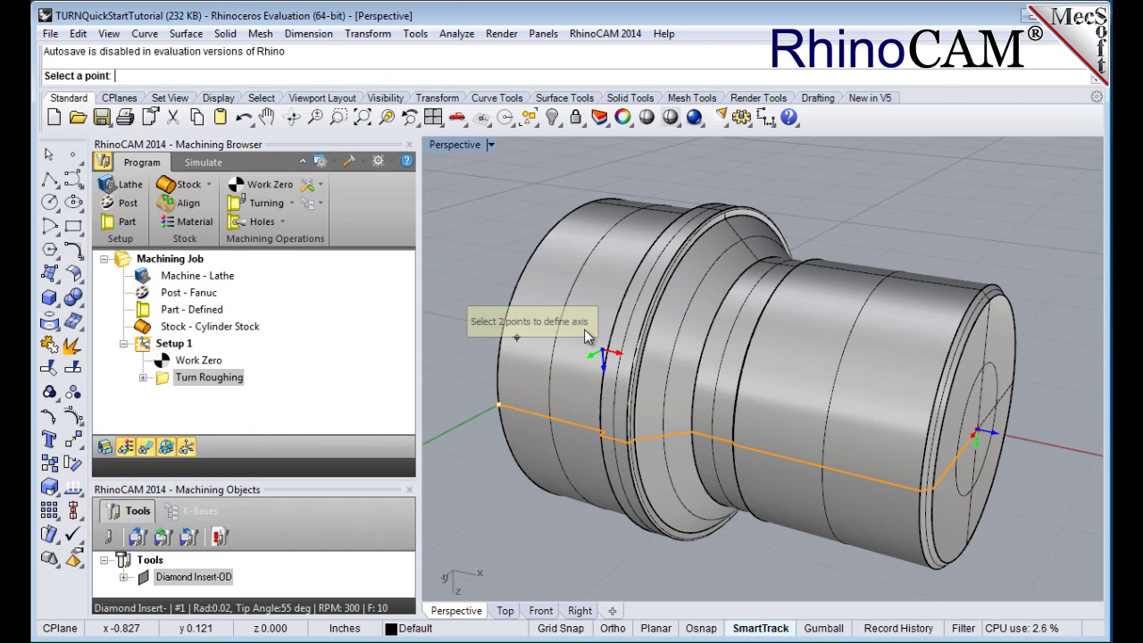
click(465, 124)
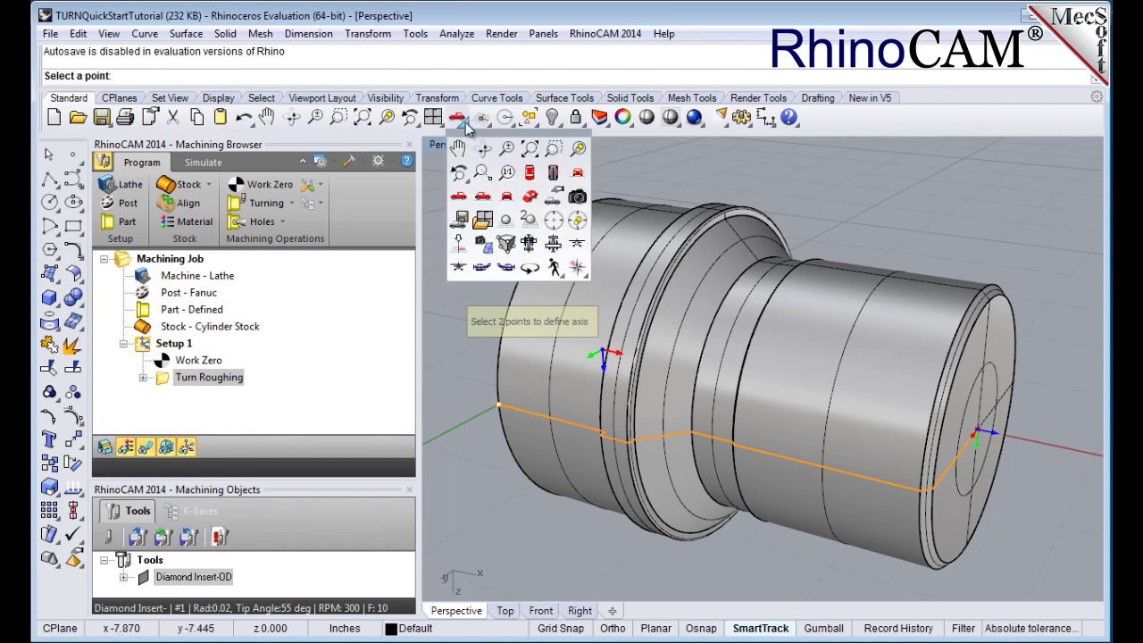
click(529, 172)
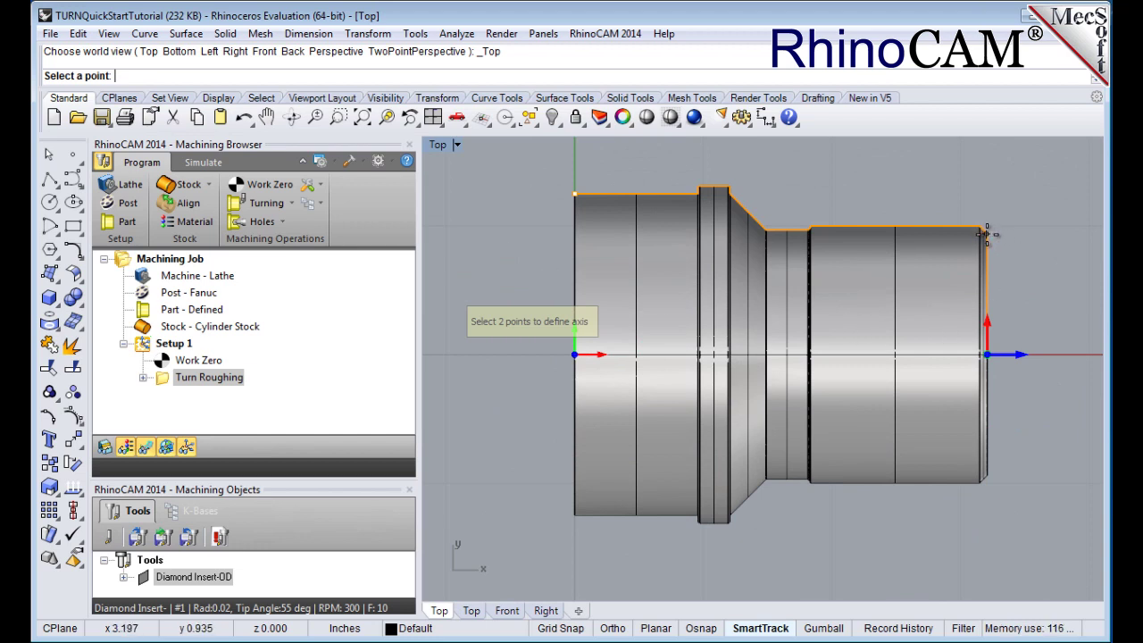
click(574, 193)
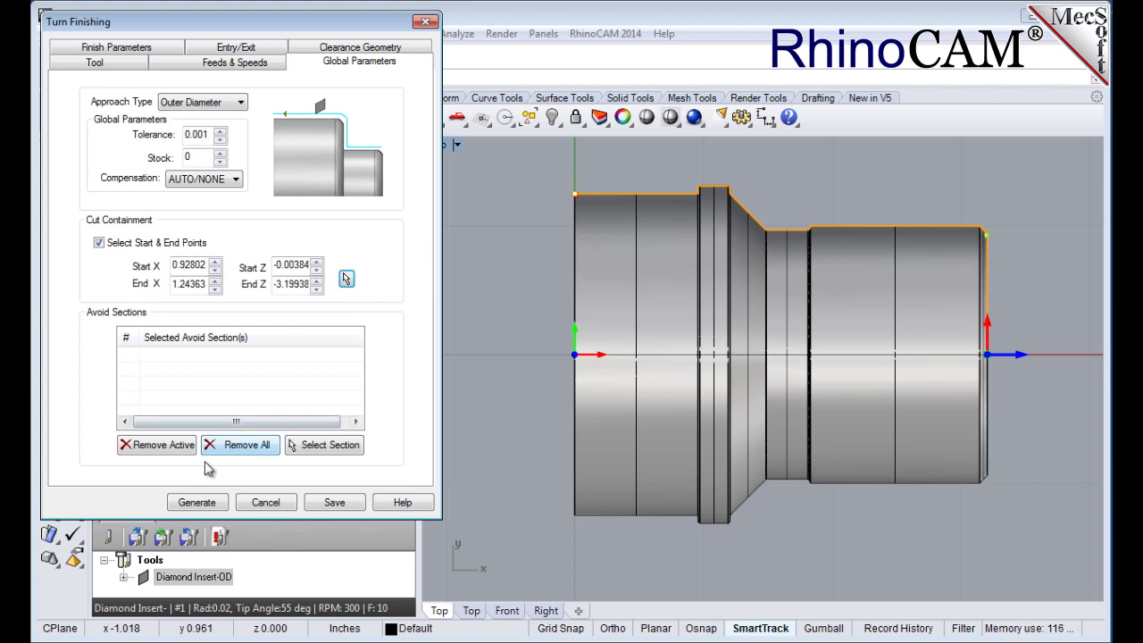
Step: Generate the Turn Finishing toolpath and view the part in Perspective, zoomed to extents
click(201, 502)
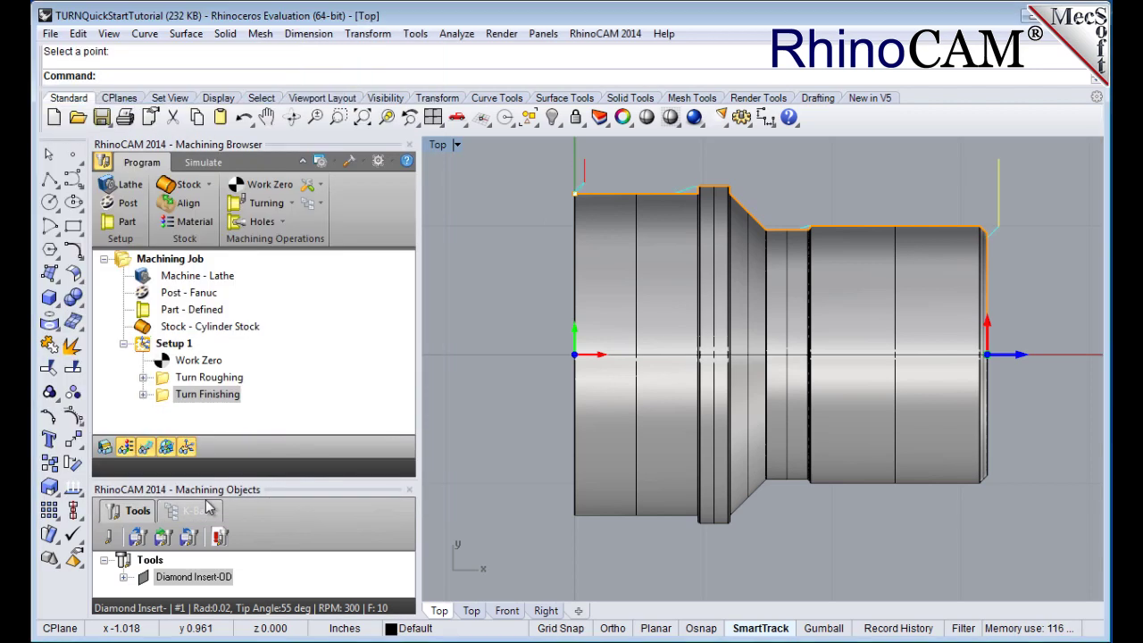
click(464, 125)
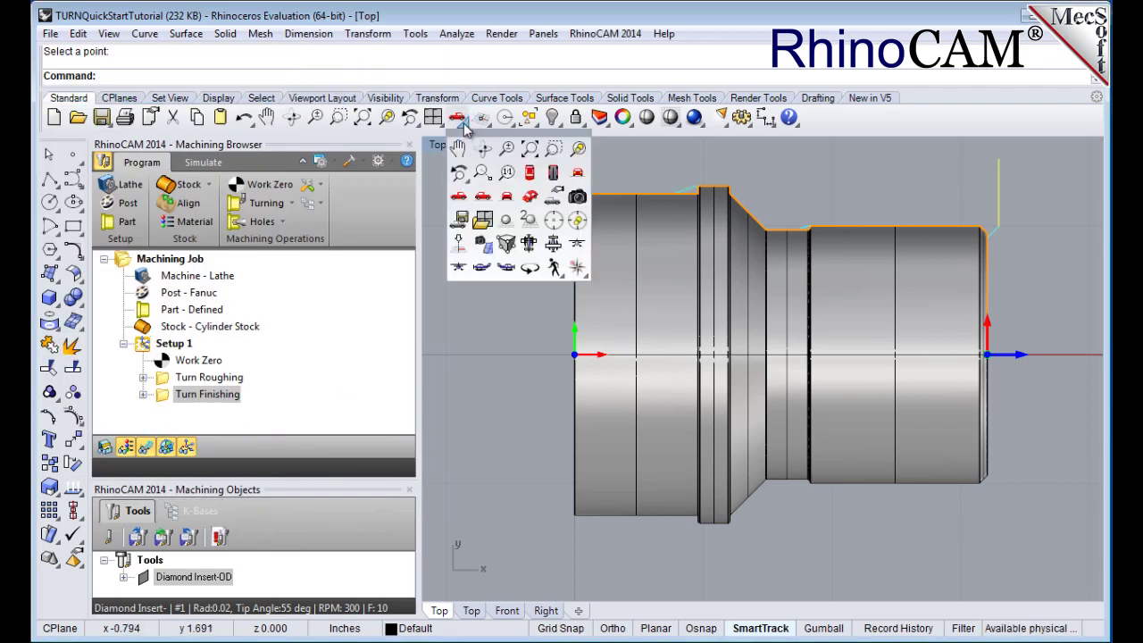
click(529, 198)
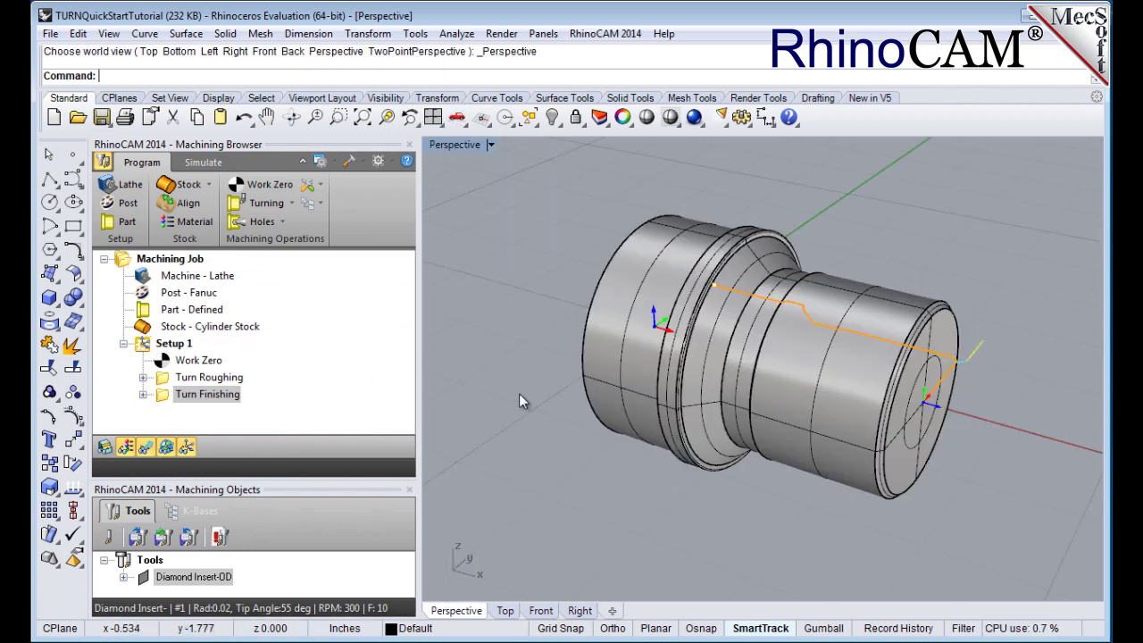
right_drag(596, 482, 708, 270)
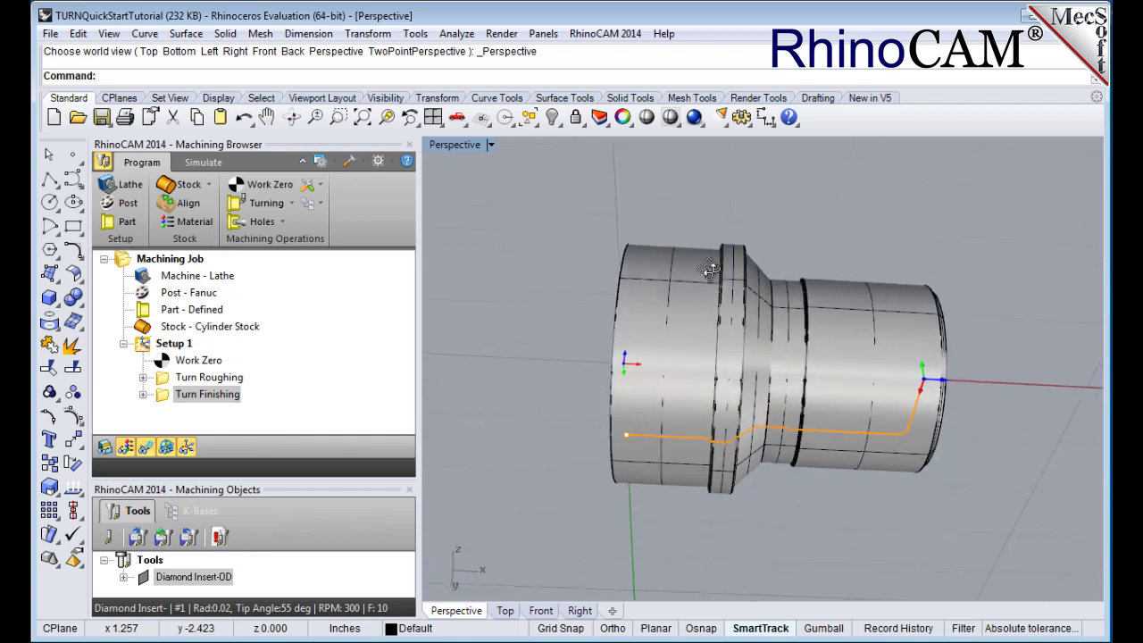
right_drag(618, 512, 565, 441)
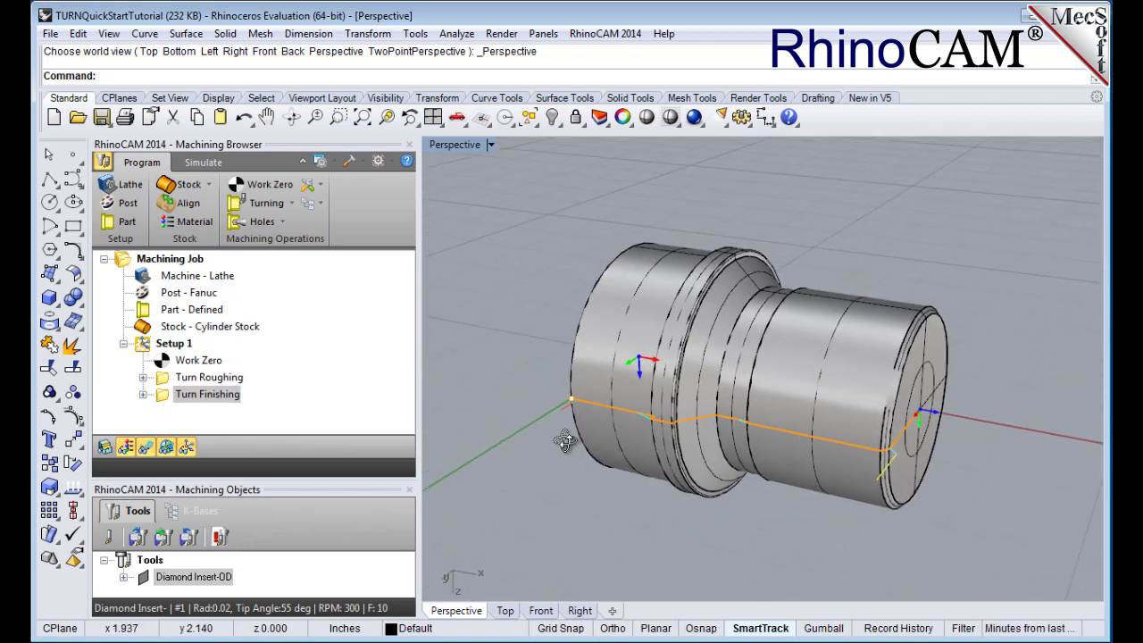
click(373, 121)
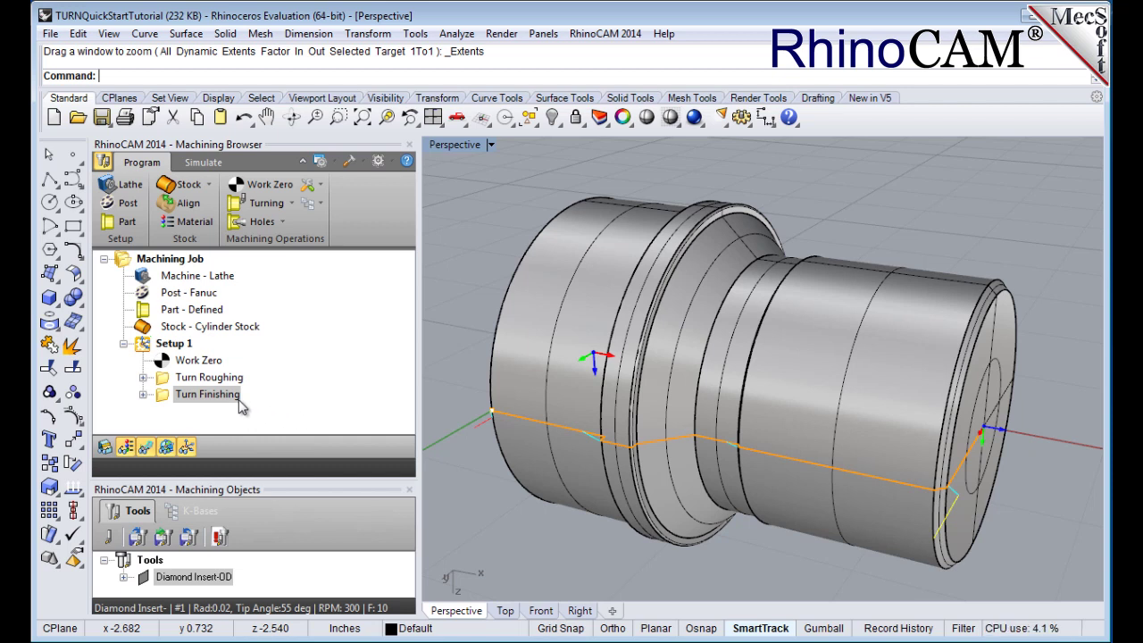
Step: Simulate the turning toolpaths cutting the cylinder stock, then return to Setup 1 in the program
click(196, 164)
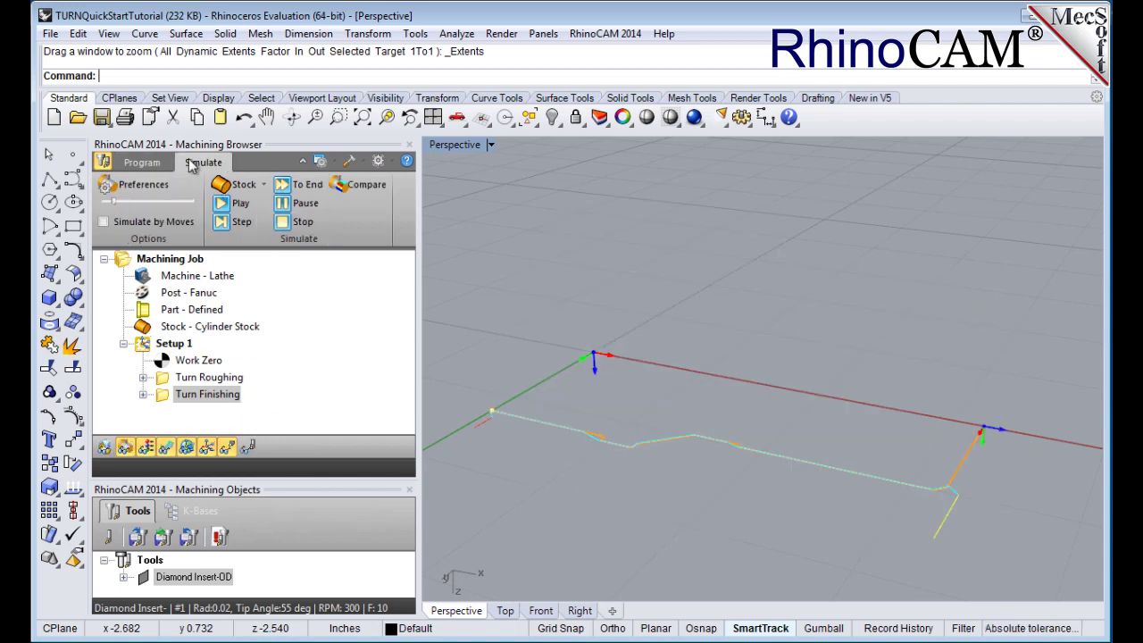
click(106, 448)
click(105, 448)
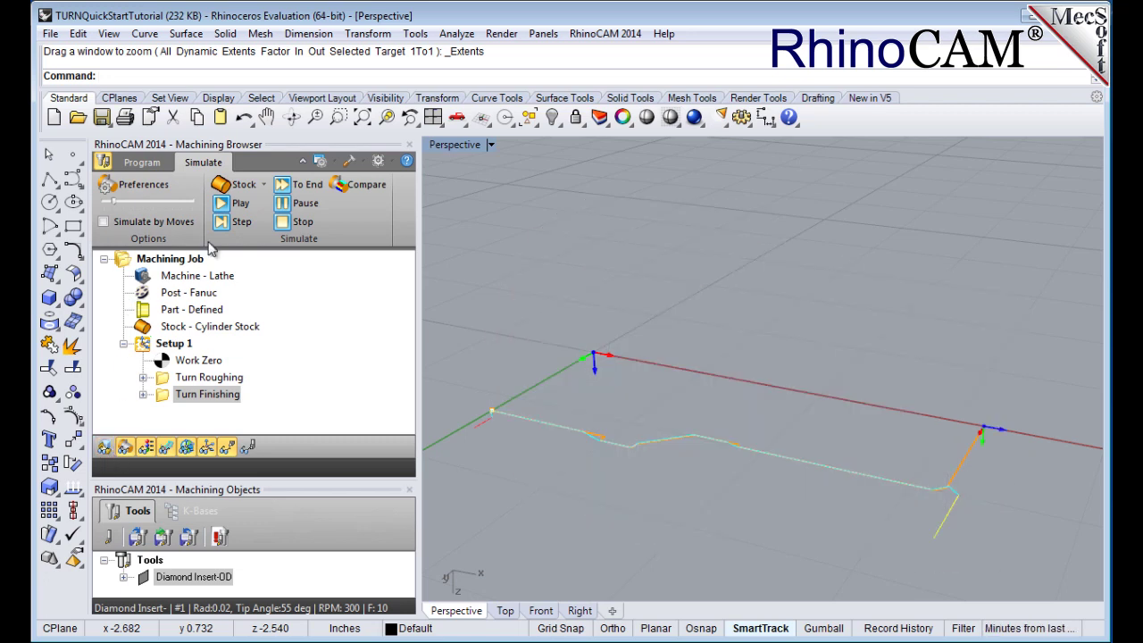
click(239, 203)
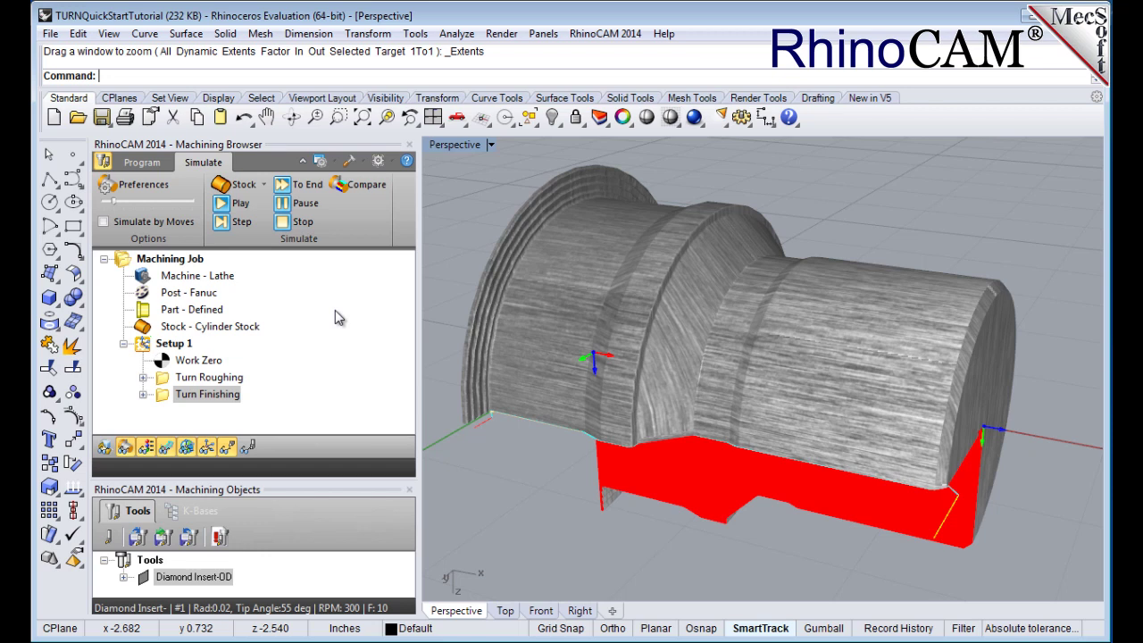
click(161, 166)
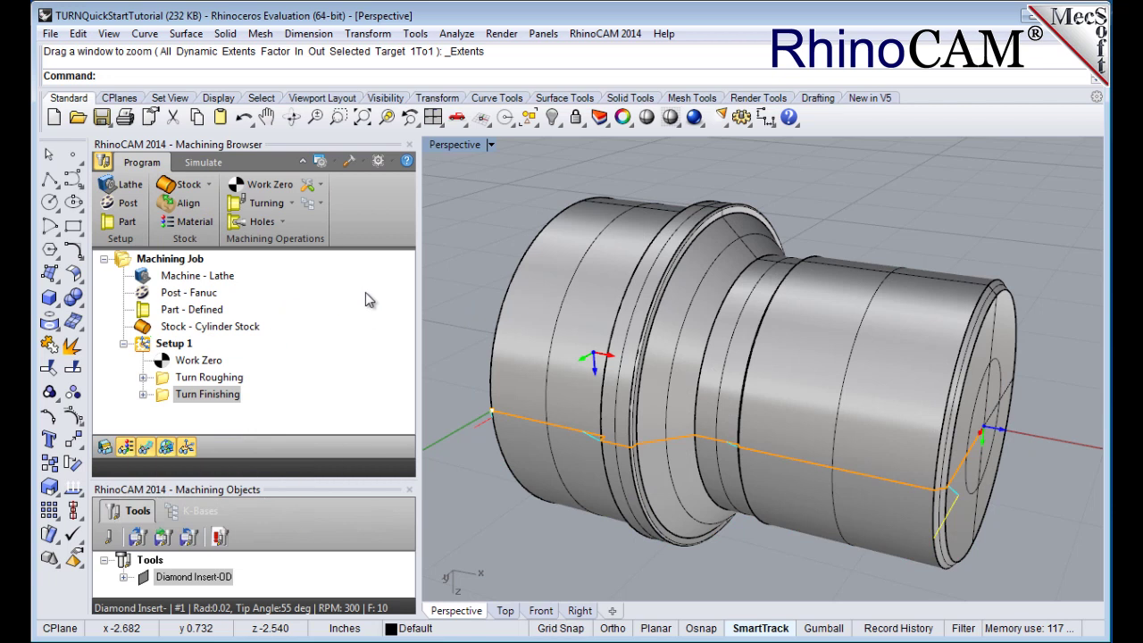
click(175, 347)
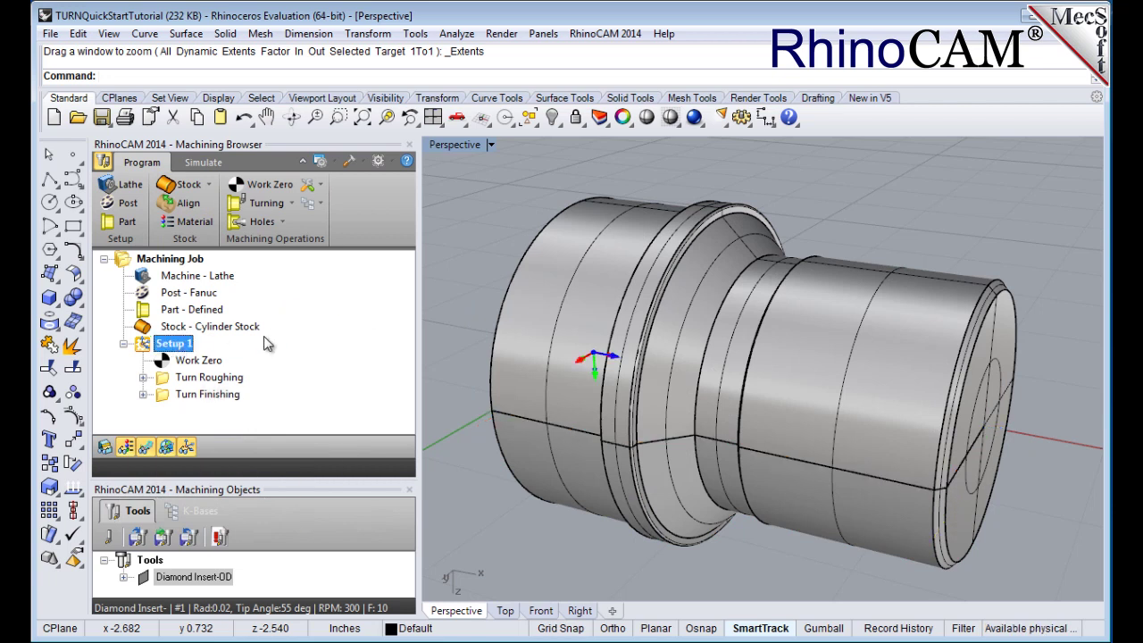
Step: Post Setup 1 as Fanuc G-code to TURNQuickStartTutorial_Setup 1.nc and review the listing
right_click(187, 352)
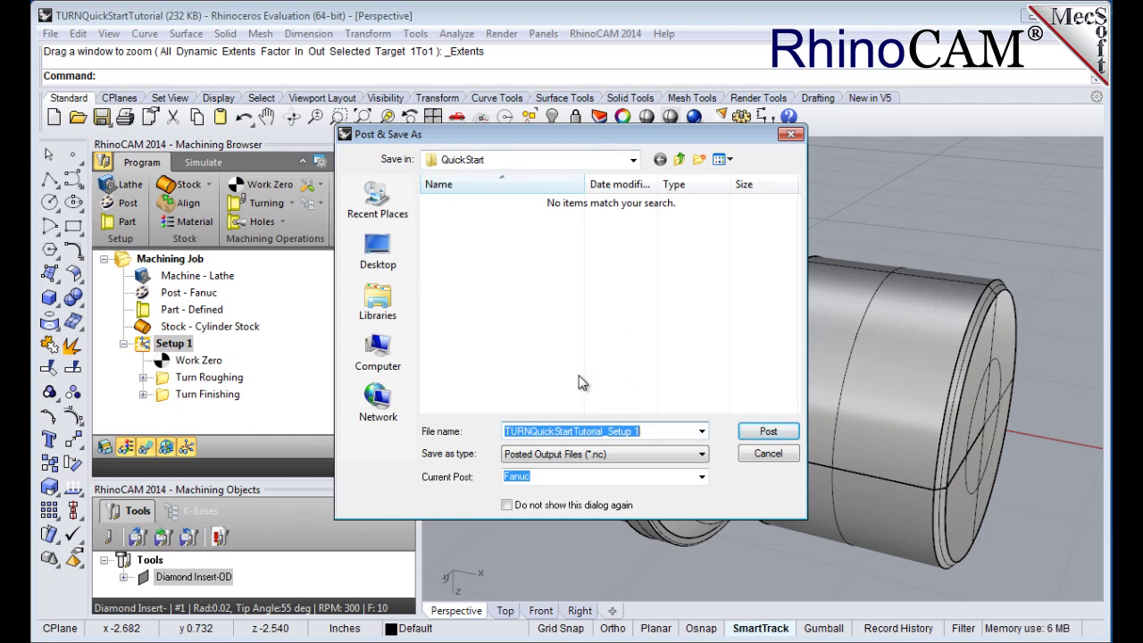
click(788, 431)
mouse_move(734, 214)
mouse_down()
mouse_move(734, 500)
mouse_move(731, 196)
mouse_up()
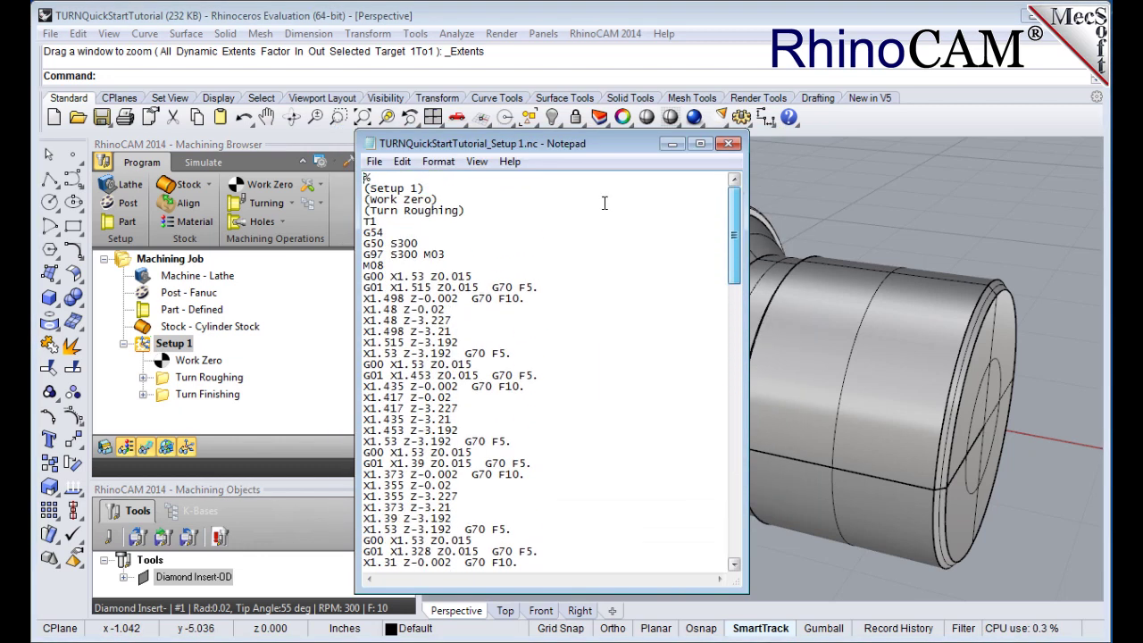
drag(445, 255, 370, 256)
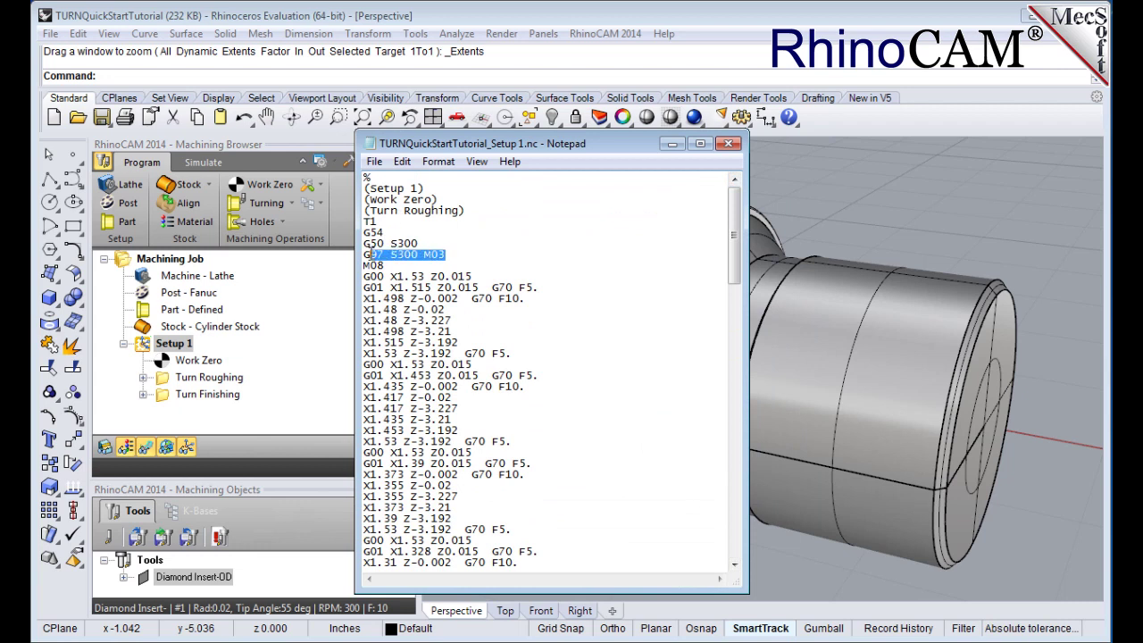
click(728, 143)
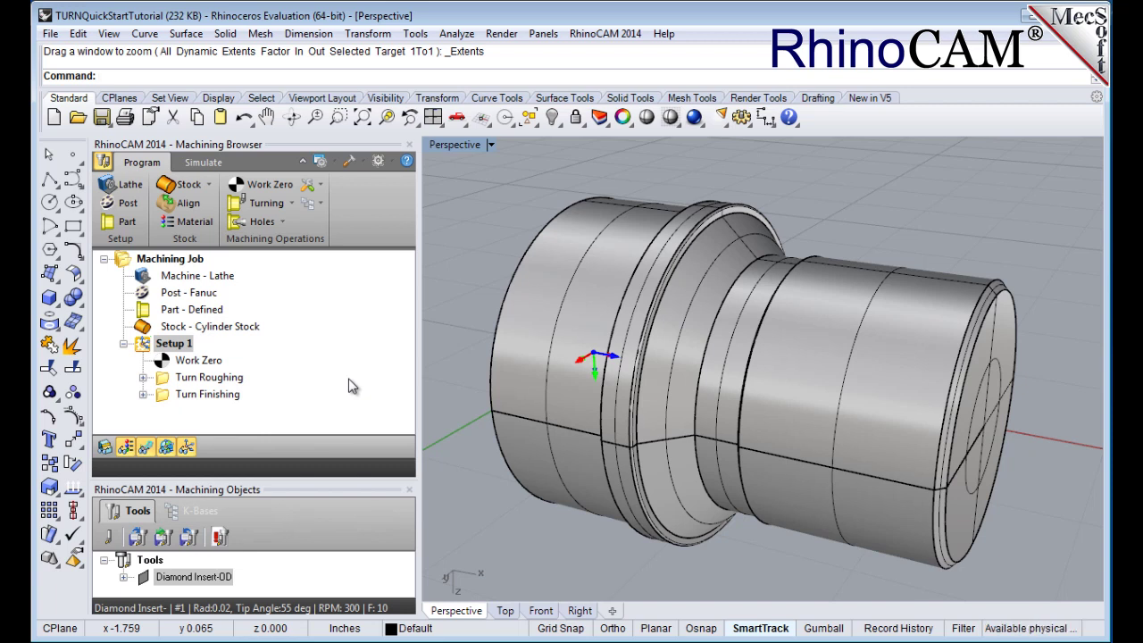
right_click(175, 345)
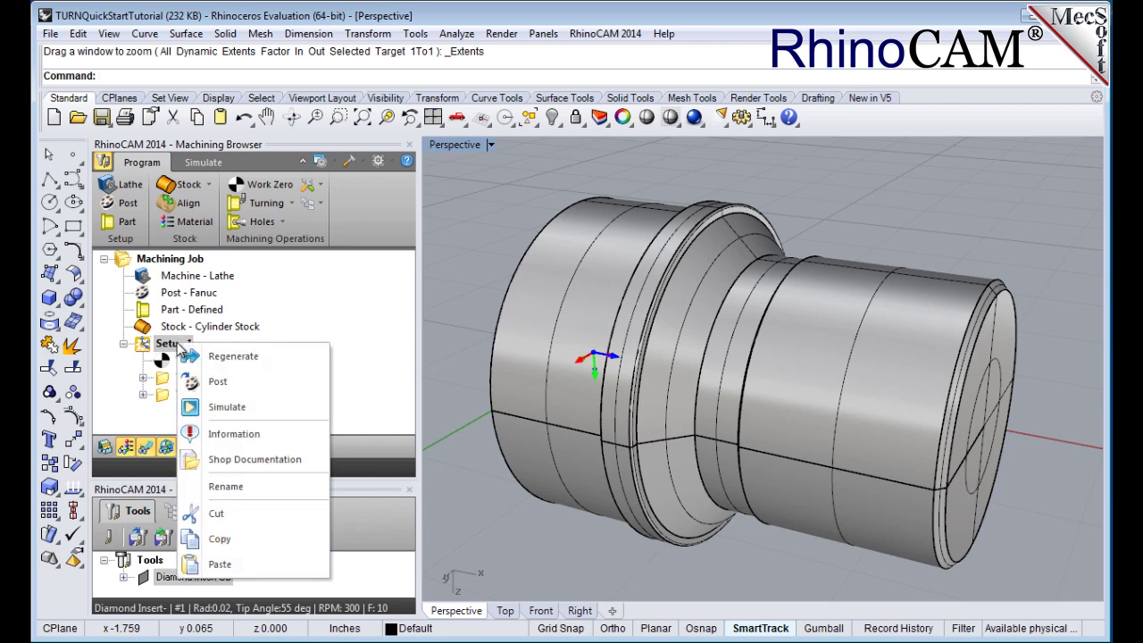
click(300, 433)
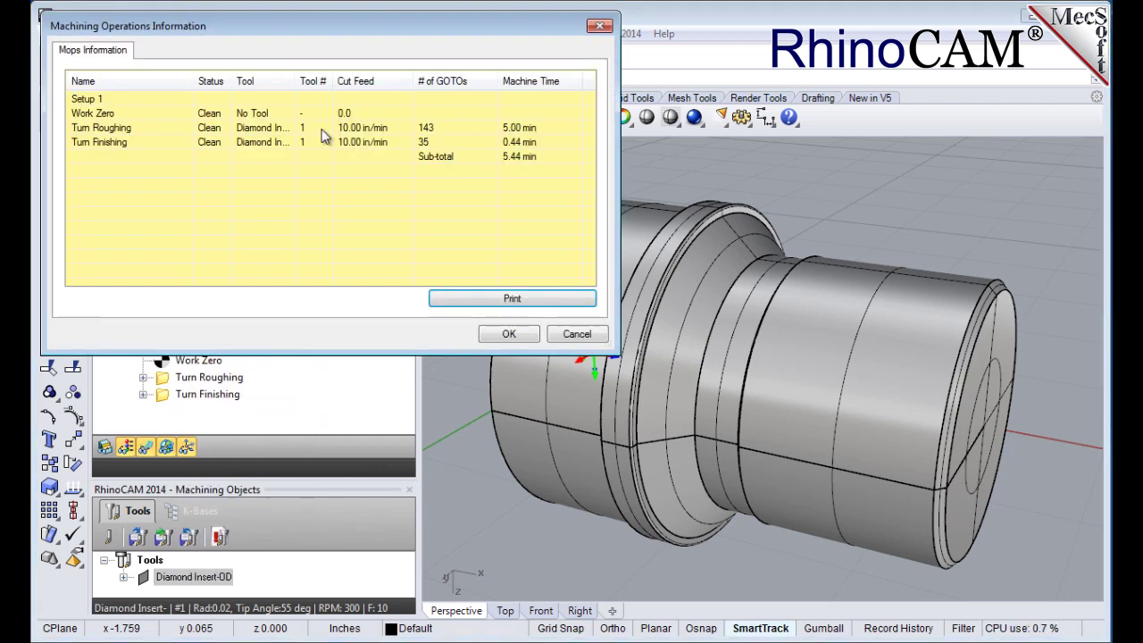
drag(282, 26, 544, 150)
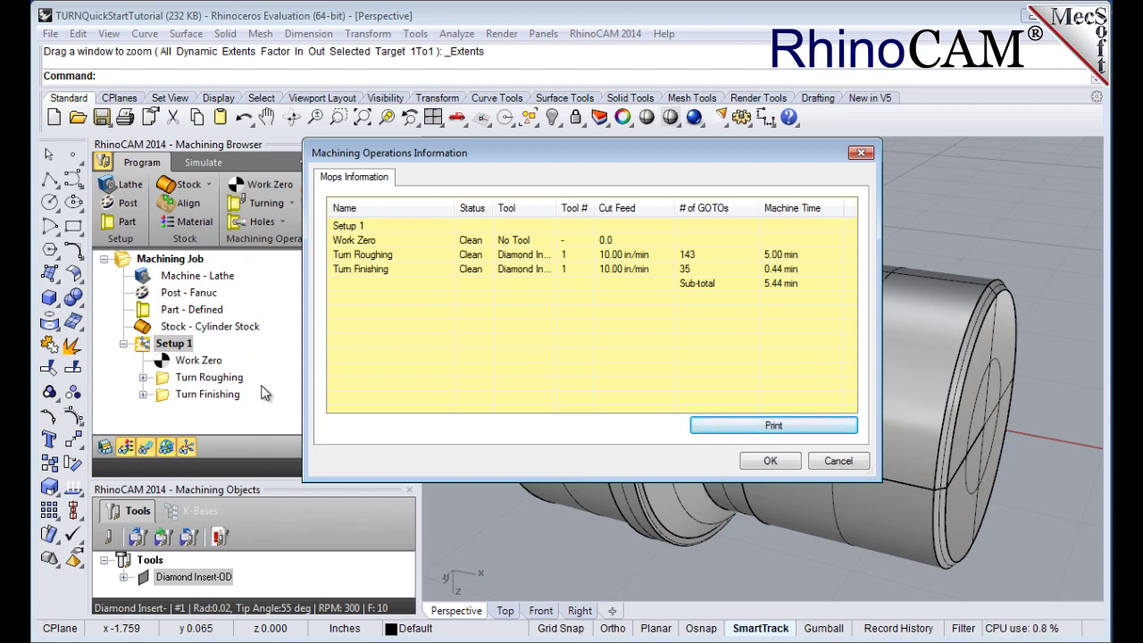
click(770, 461)
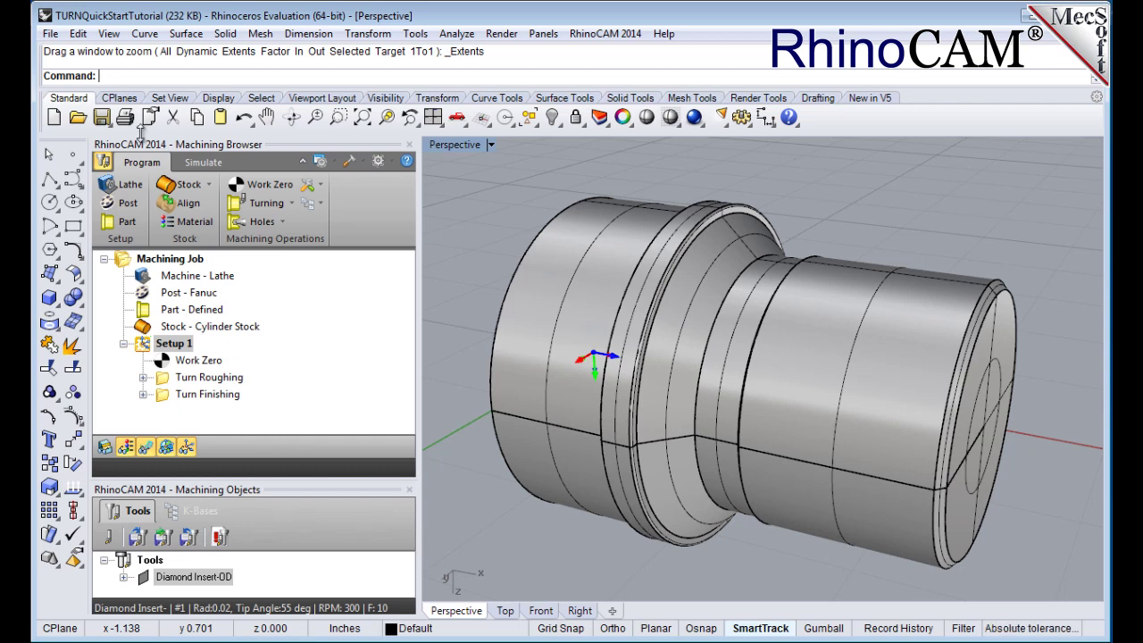
Step: Save Setup 1 shop documentation as TURNQuickStartTutorial.html using Template1
right_click(188, 343)
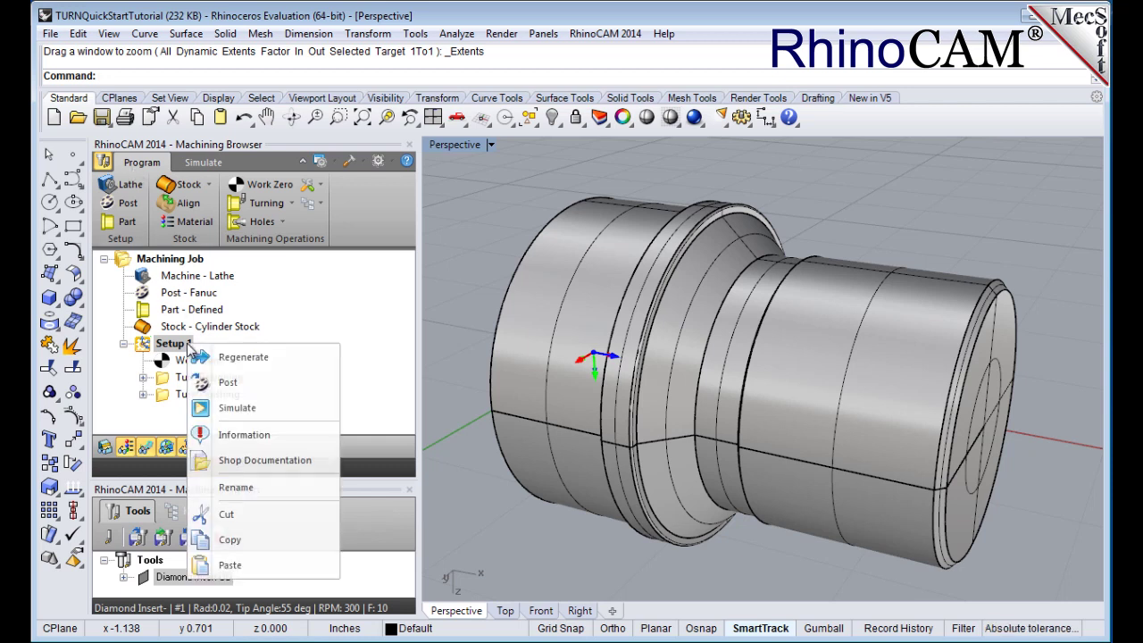
click(327, 469)
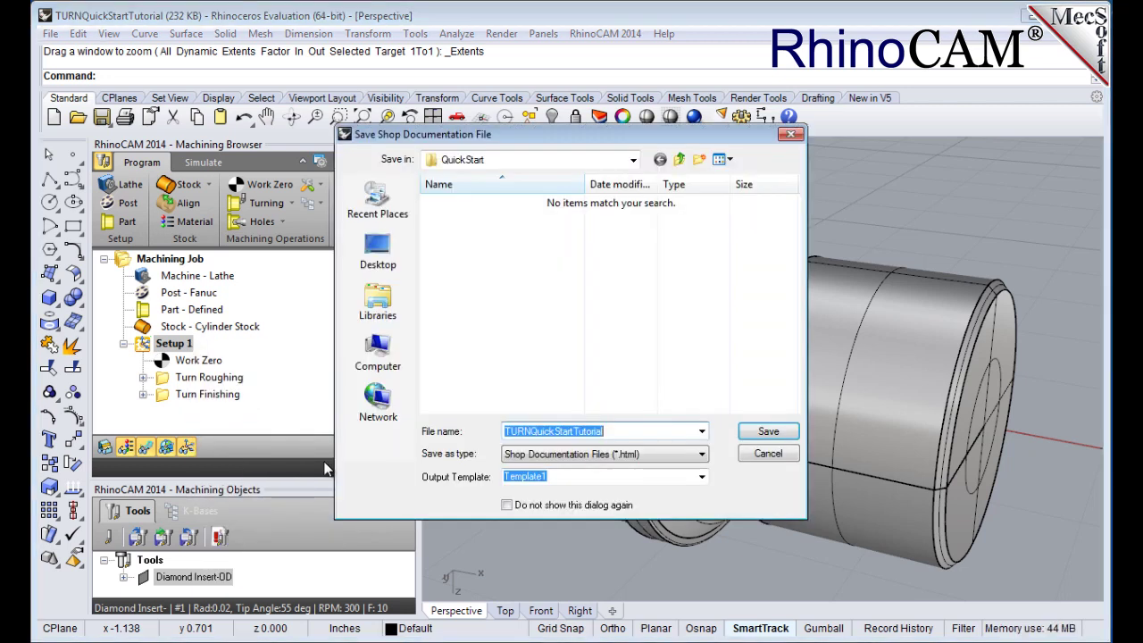
click(768, 432)
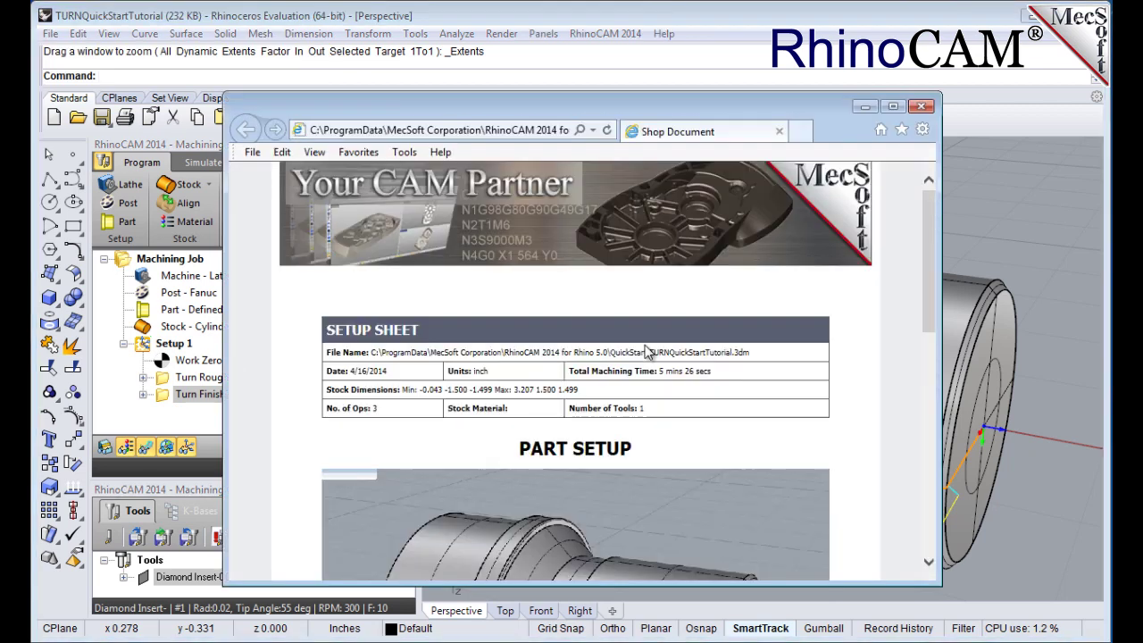
Step: Scroll the setup sheet to review the part setup image, tool list and machine operations list
drag(926, 229, 925, 461)
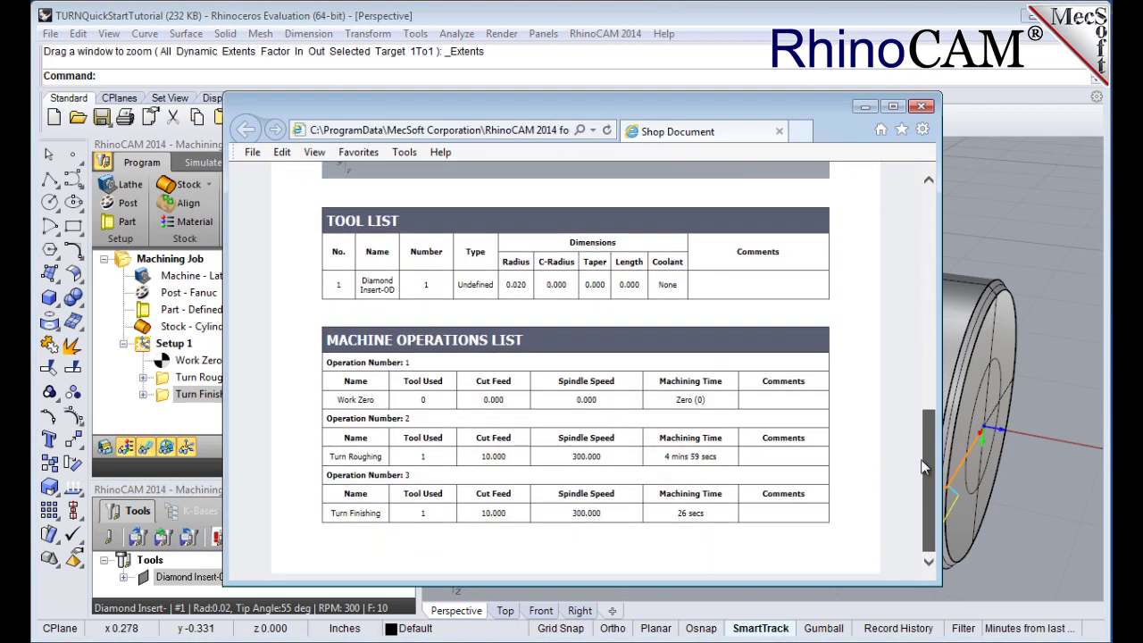
scroll(914, 426, up, 4)
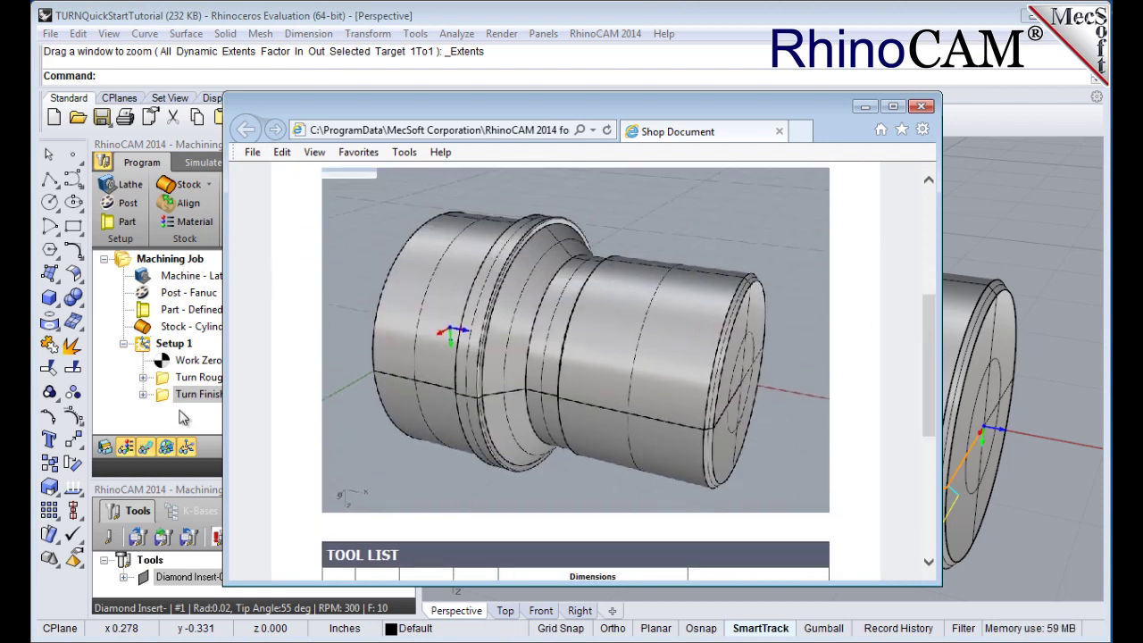
drag(929, 421, 851, 281)
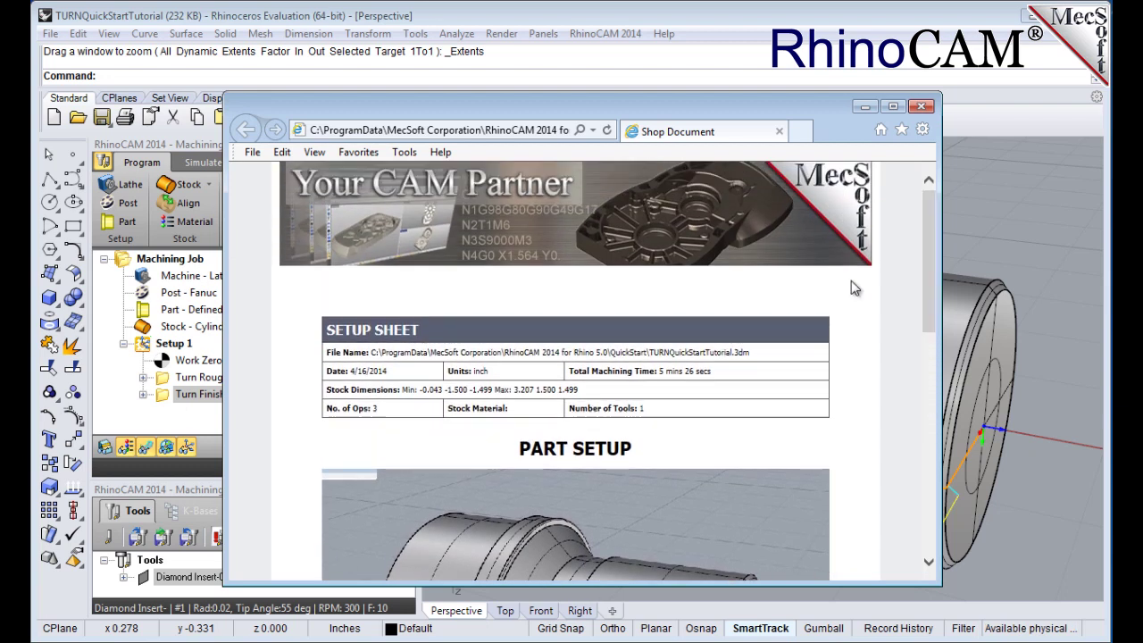